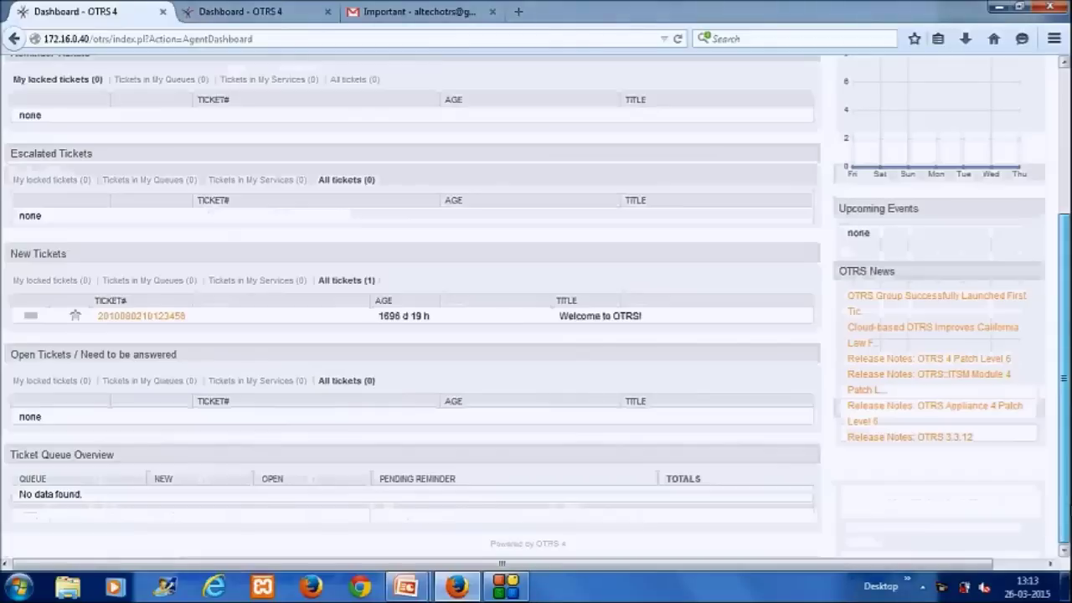
Step: Look through the Agents, Groups and Queues lists from the Admin overview
scroll(536, 302, up, 4)
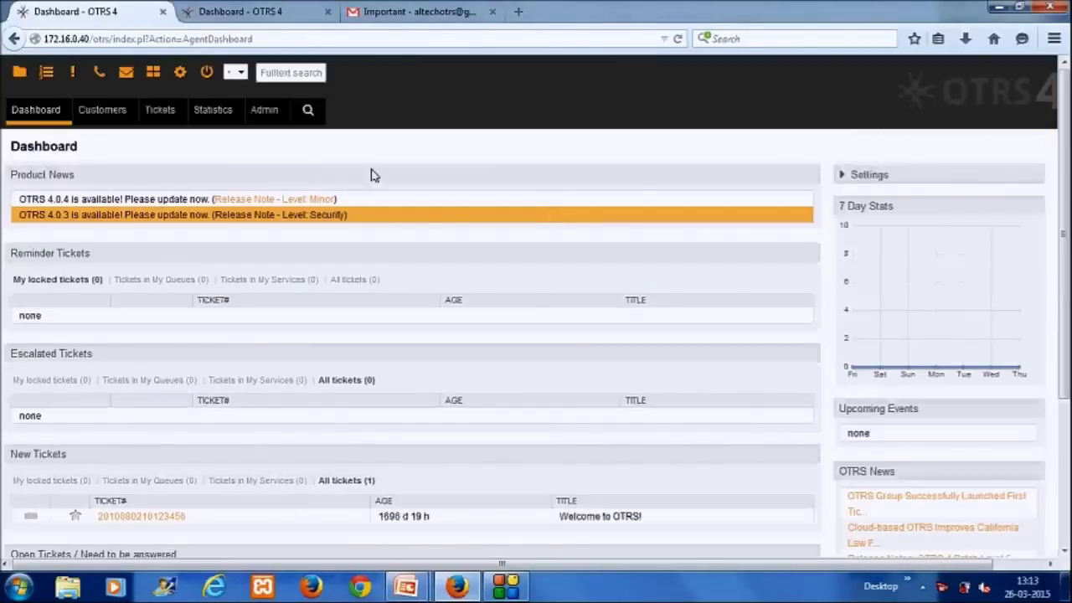
click(268, 115)
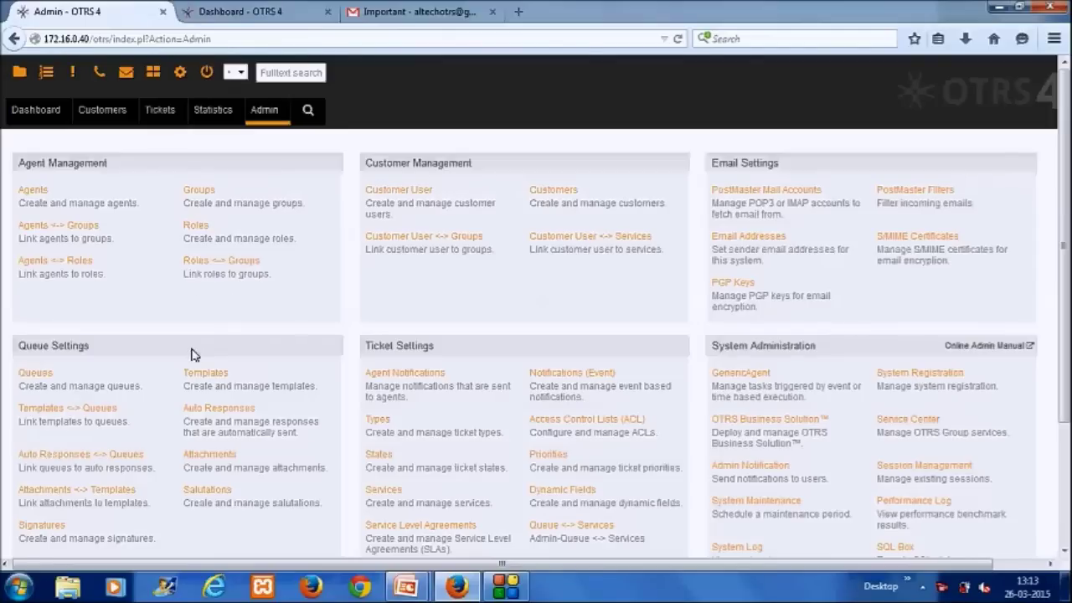
click(43, 195)
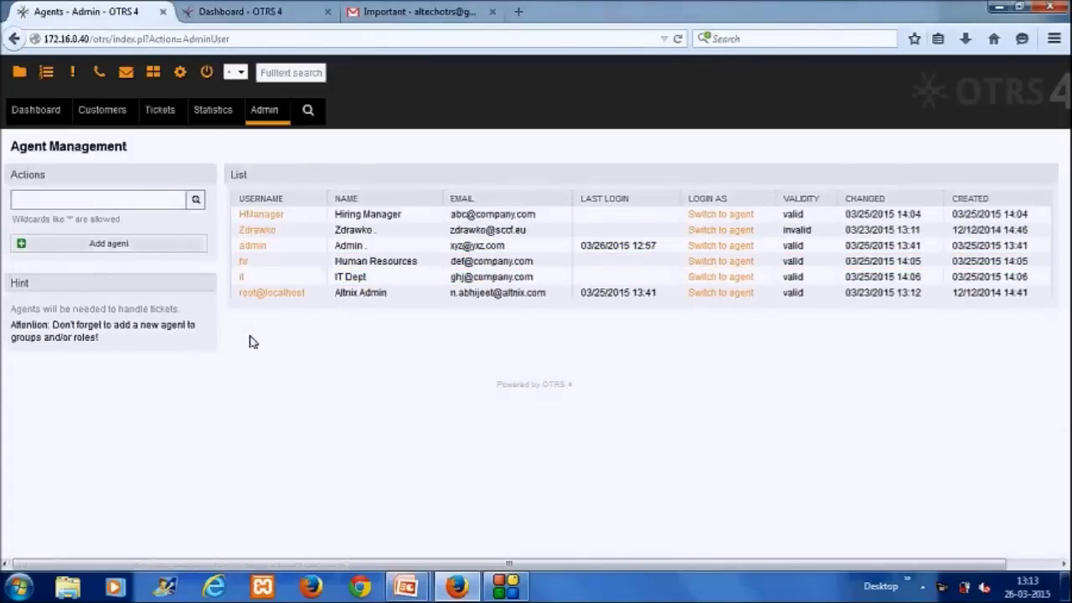
click(264, 110)
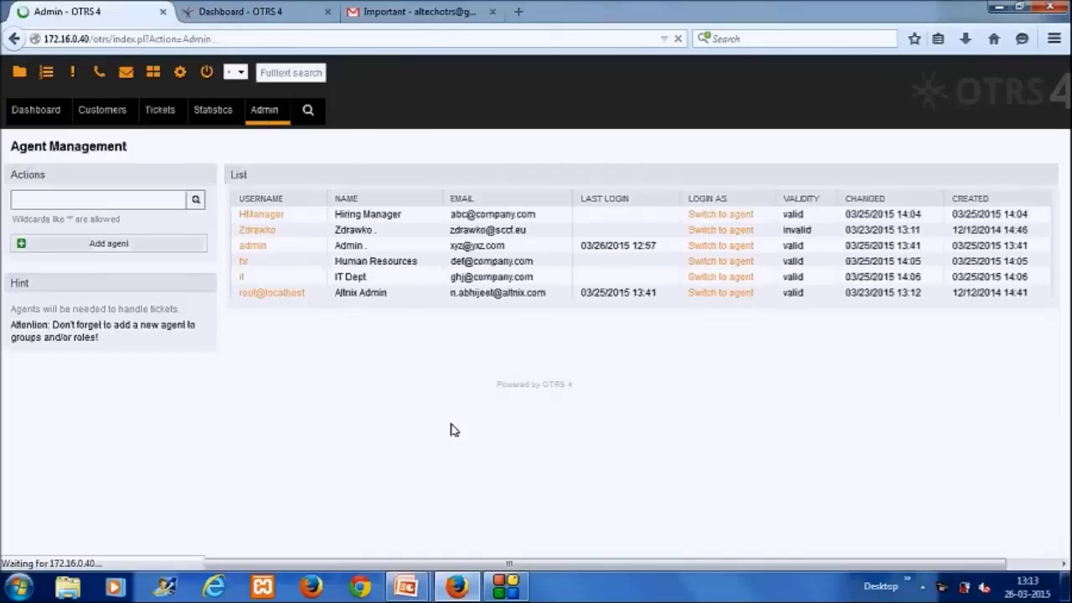
click(199, 194)
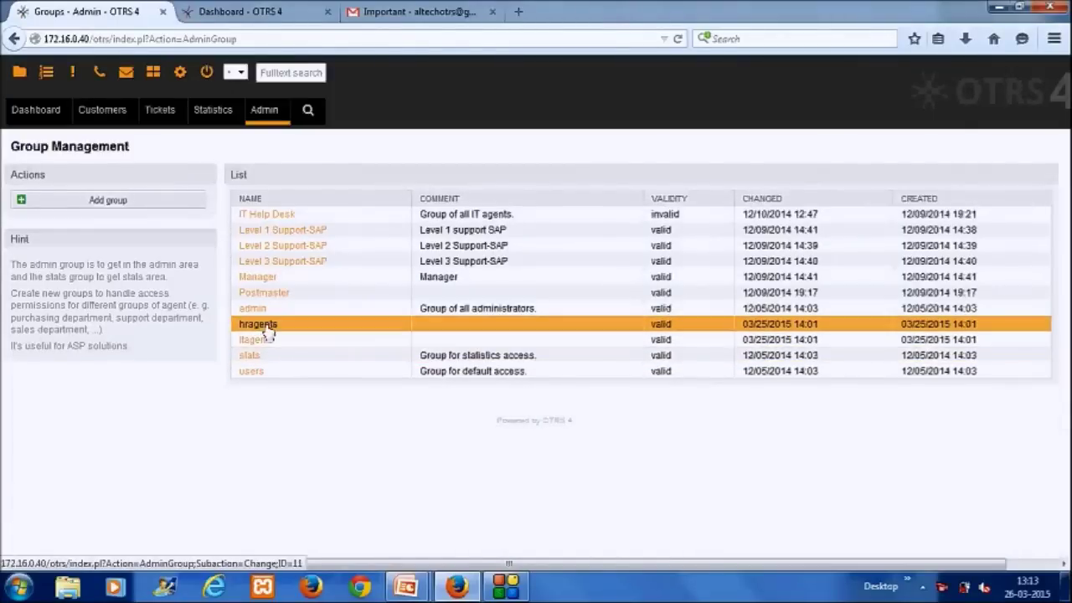
click(280, 114)
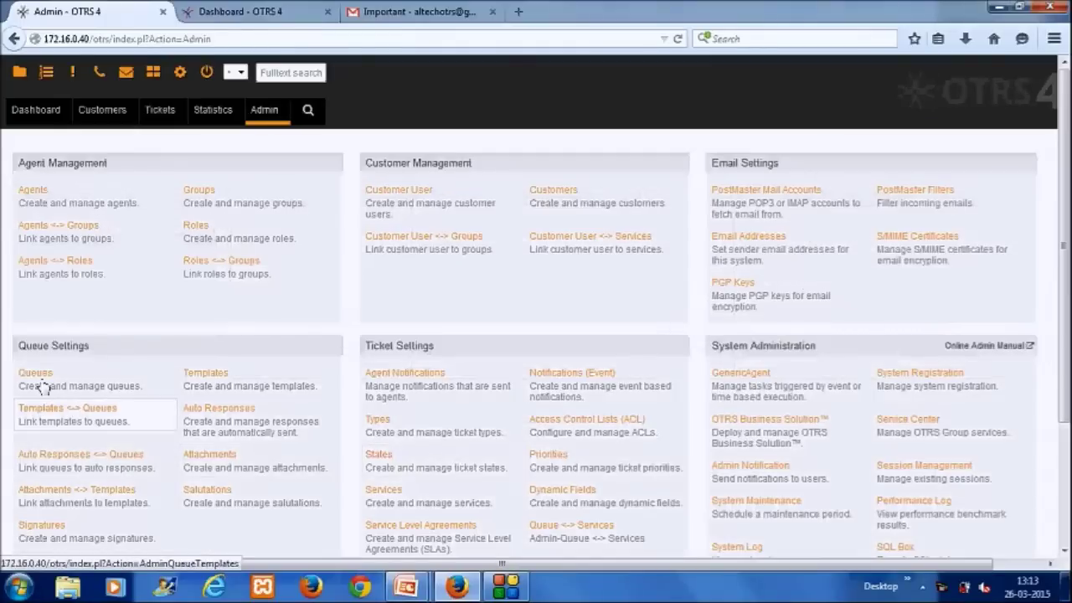
click(36, 374)
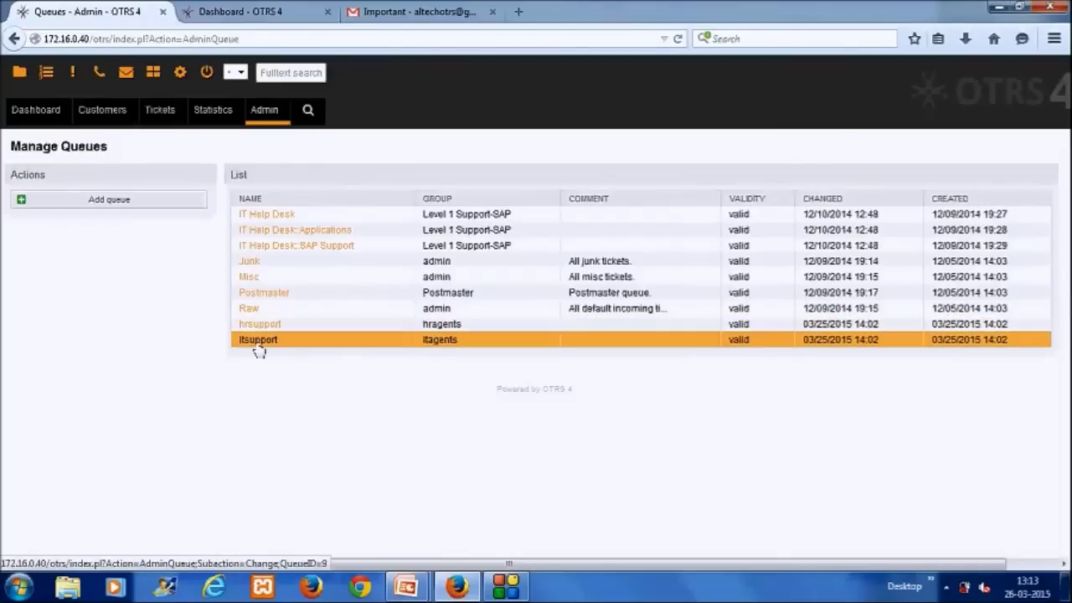
click(266, 112)
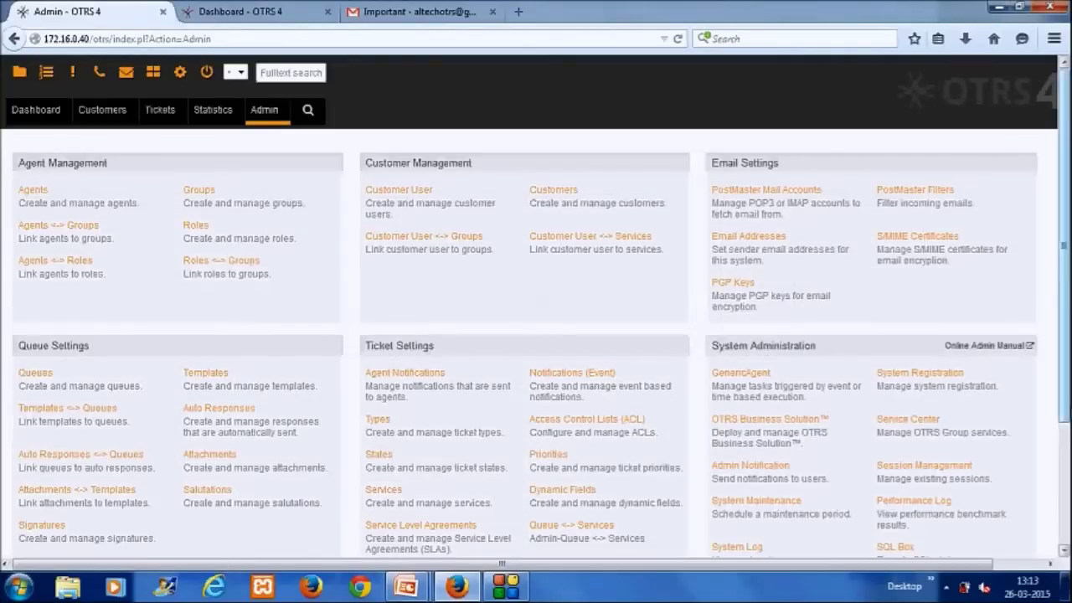
Step: Open the Dynamic Fields overview listing the seven ticket fields
scroll(1064, 442, down, 2)
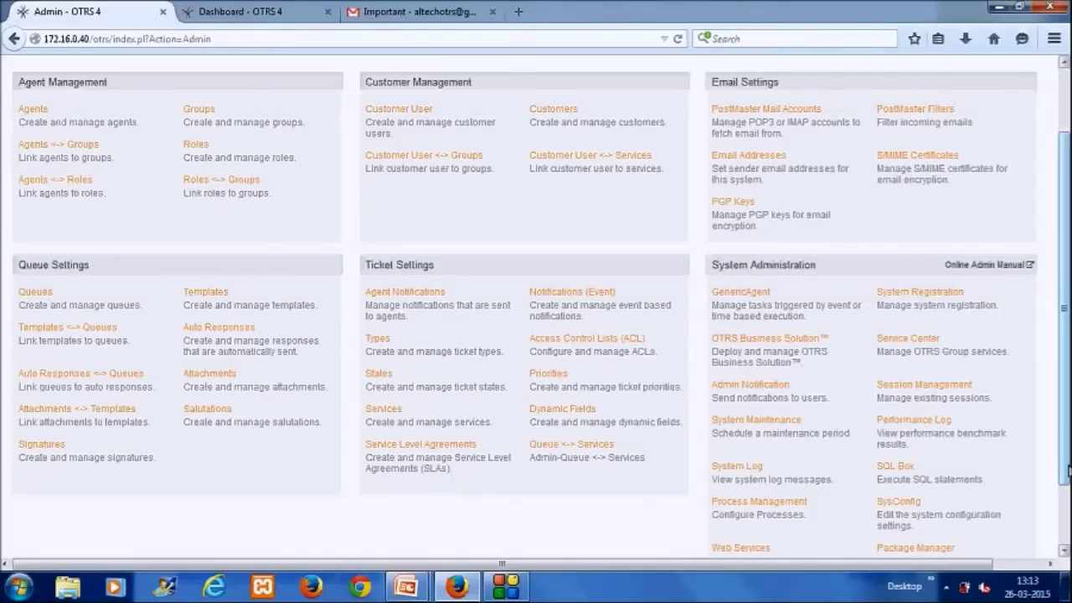
scroll(1067, 455, up, 1)
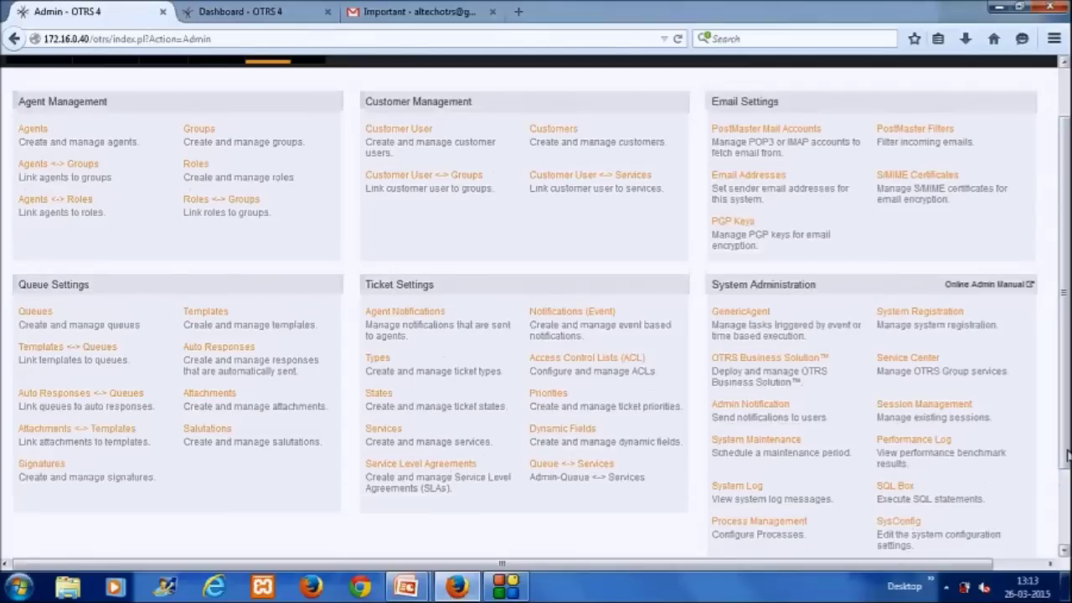
click(563, 432)
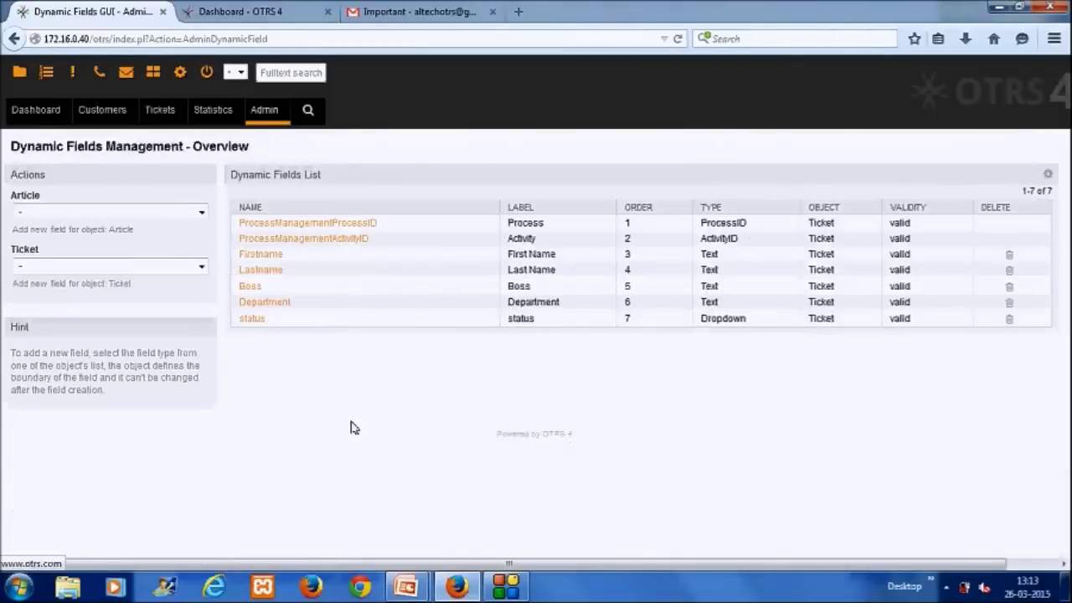
Step: Inspect the Firstname field, then open the status dropdown field's settings
click(261, 258)
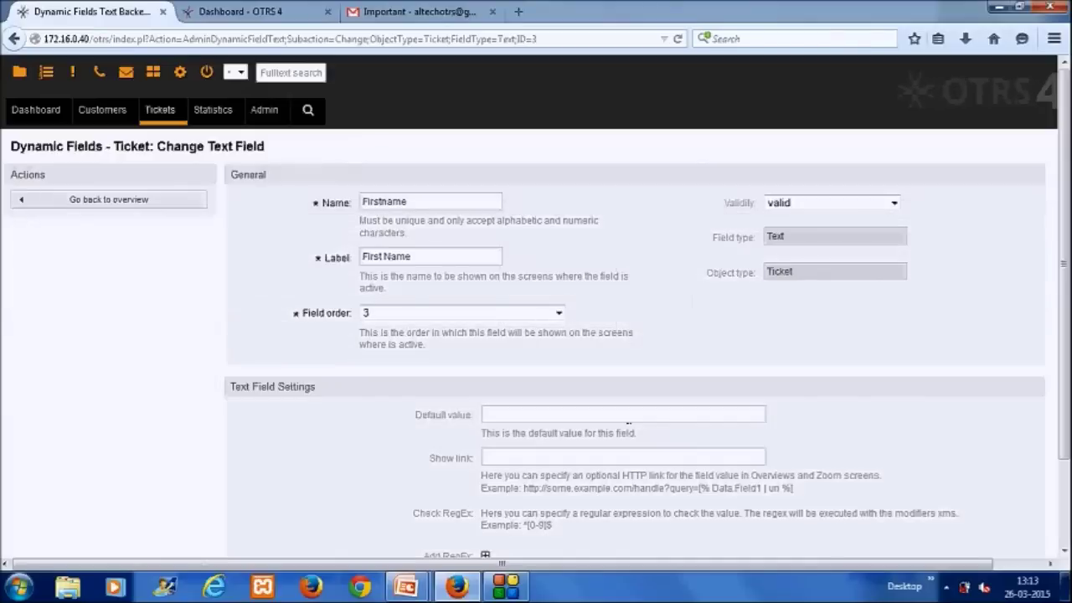
click(141, 202)
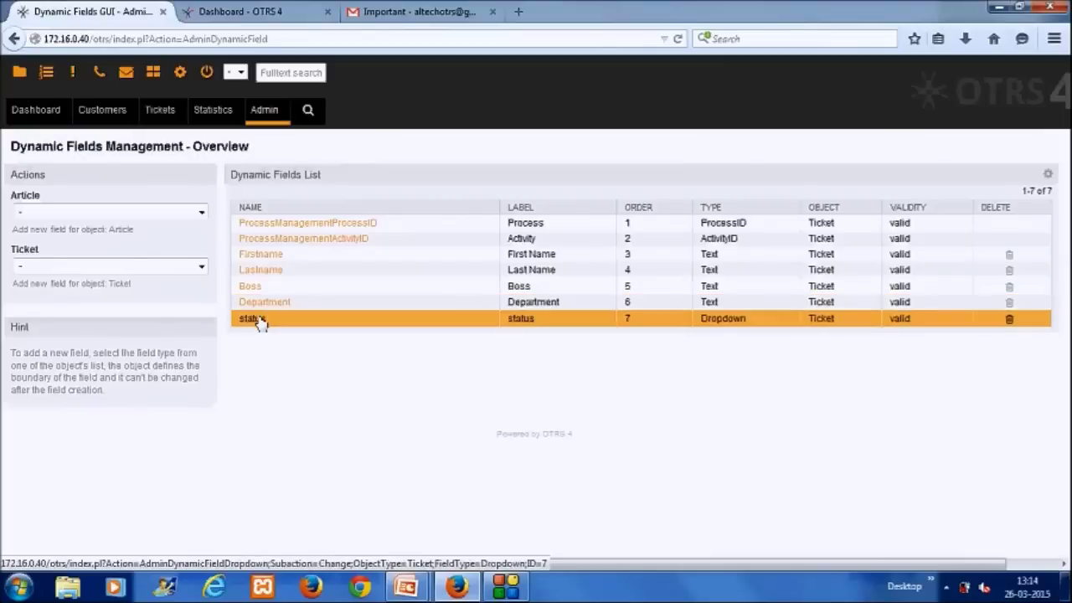
click(256, 318)
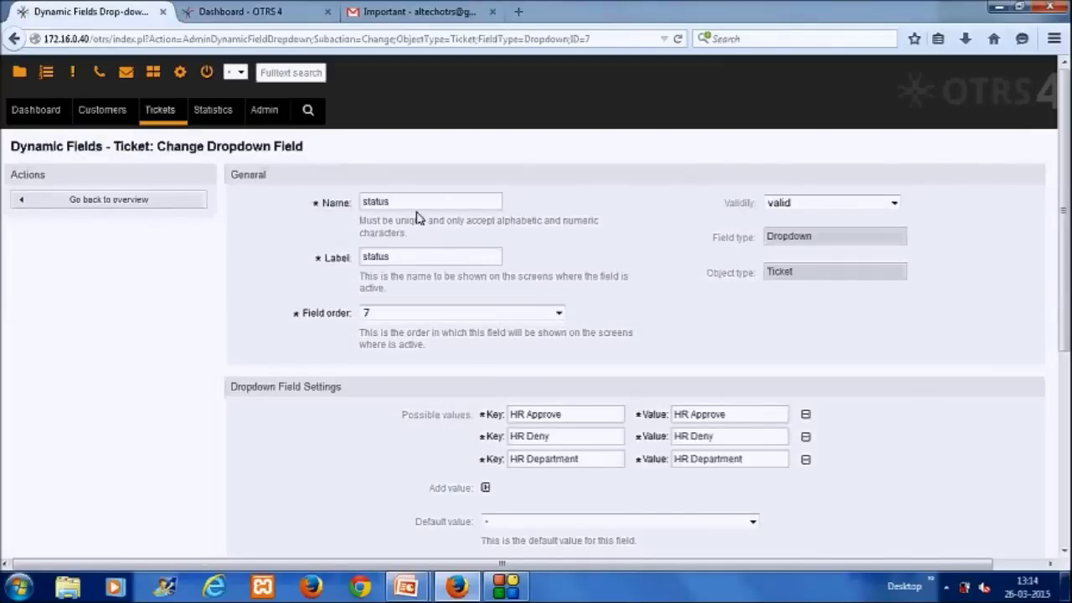
Step: Dismiss the permission and Java popups and review the status values HR Approve, HR Deny, HR Department
scroll(1062, 251, down, 1)
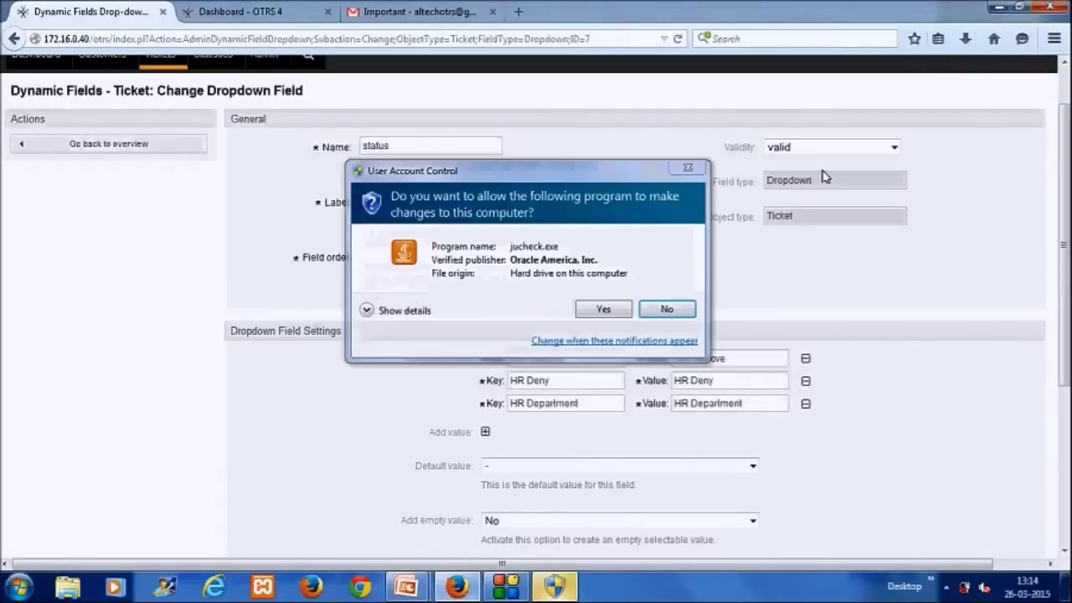
click(688, 167)
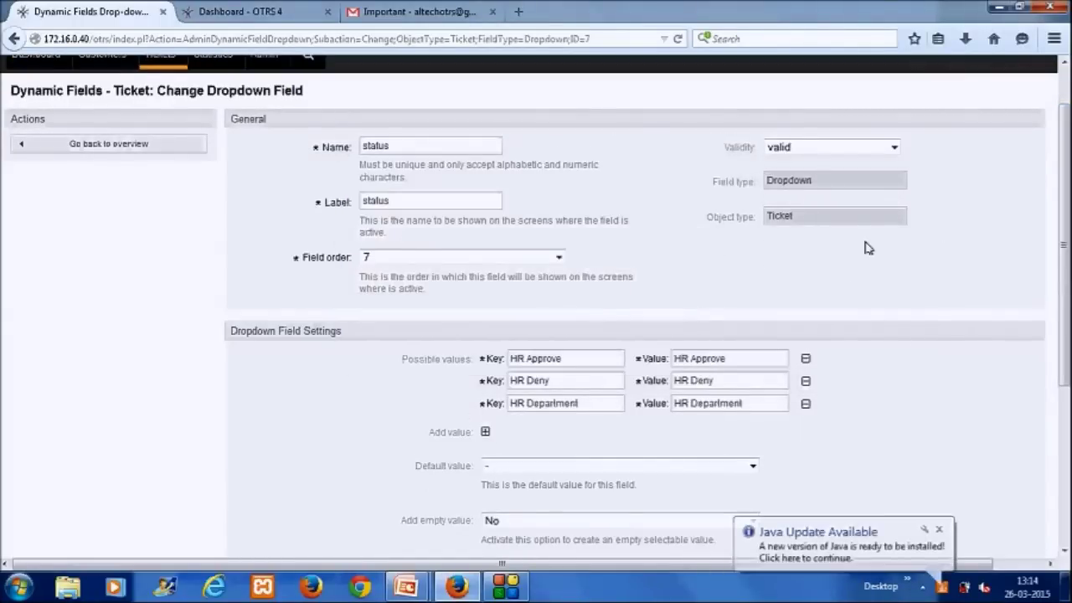
click(940, 533)
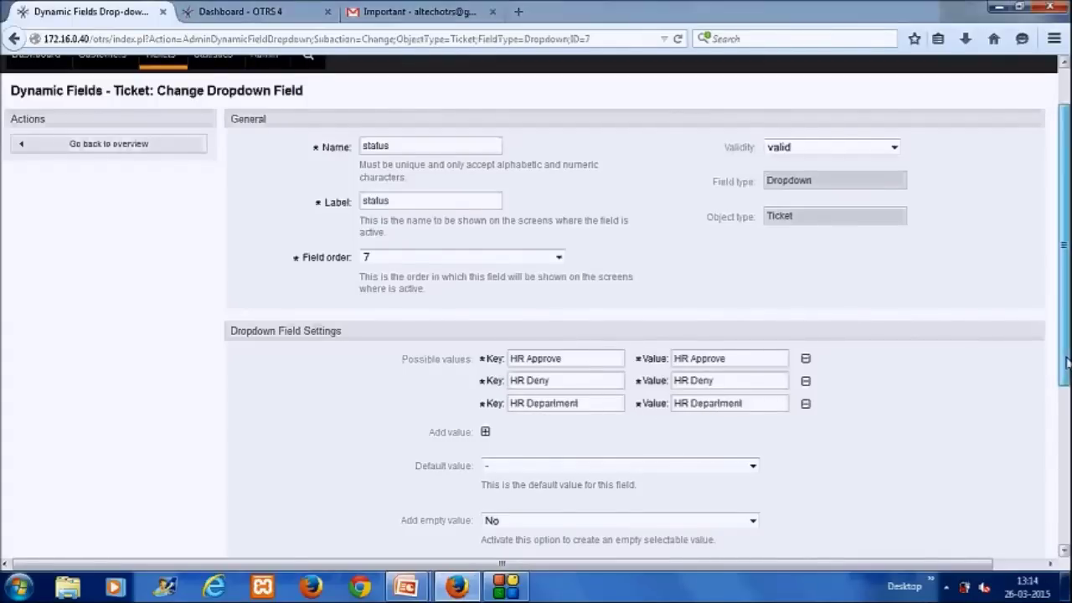
scroll(537, 305, down, 3)
scroll(536, 306, down, 3)
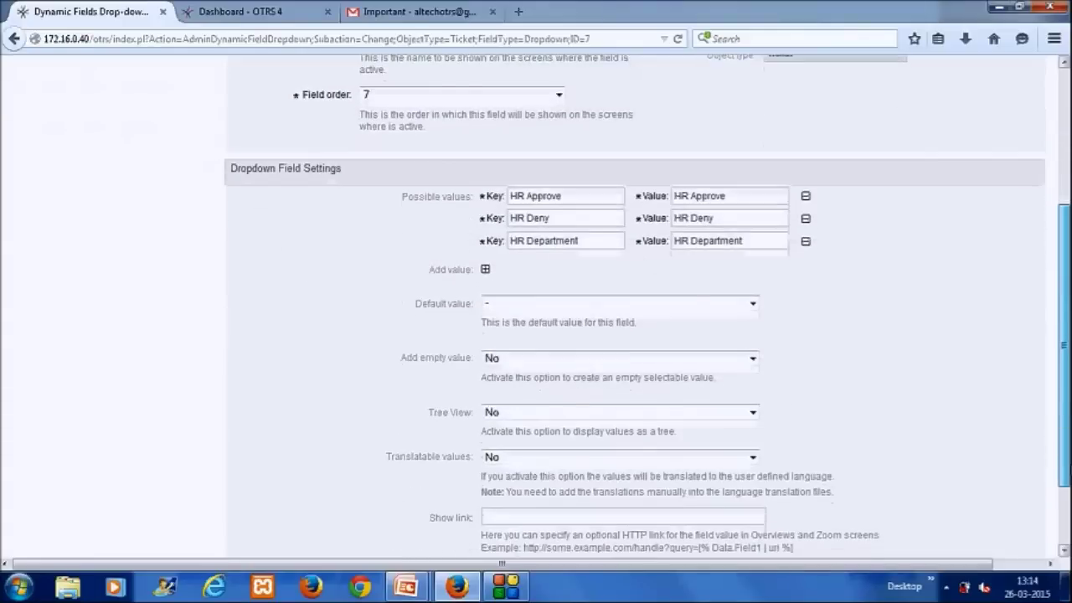
scroll(536, 306, up, 2)
scroll(536, 306, up, 5)
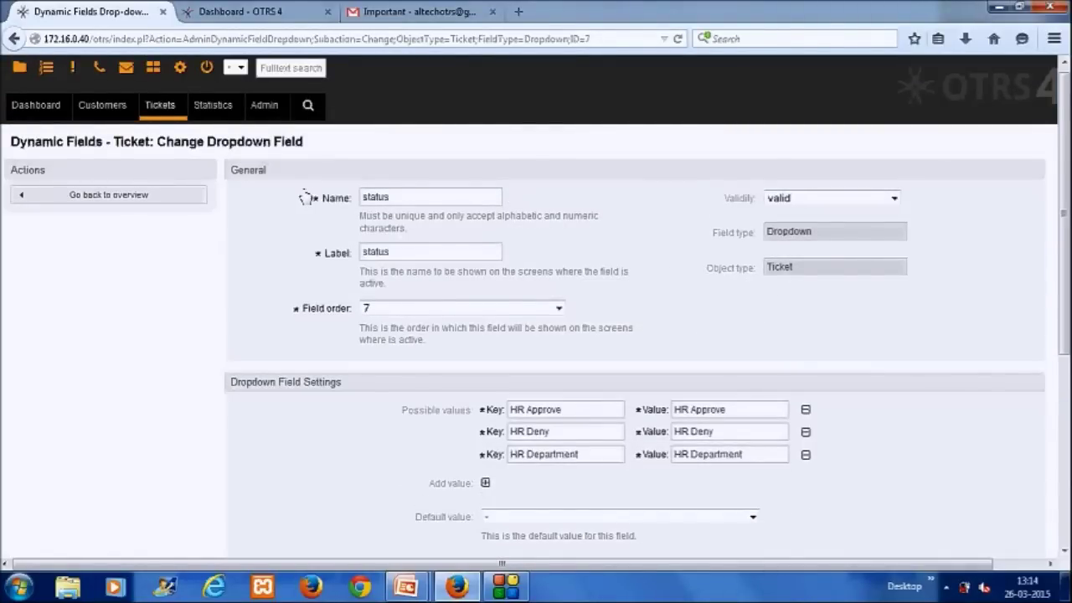
Step: Create and save process 'New Employee Hire' described 'For getting new employee on board'
click(270, 111)
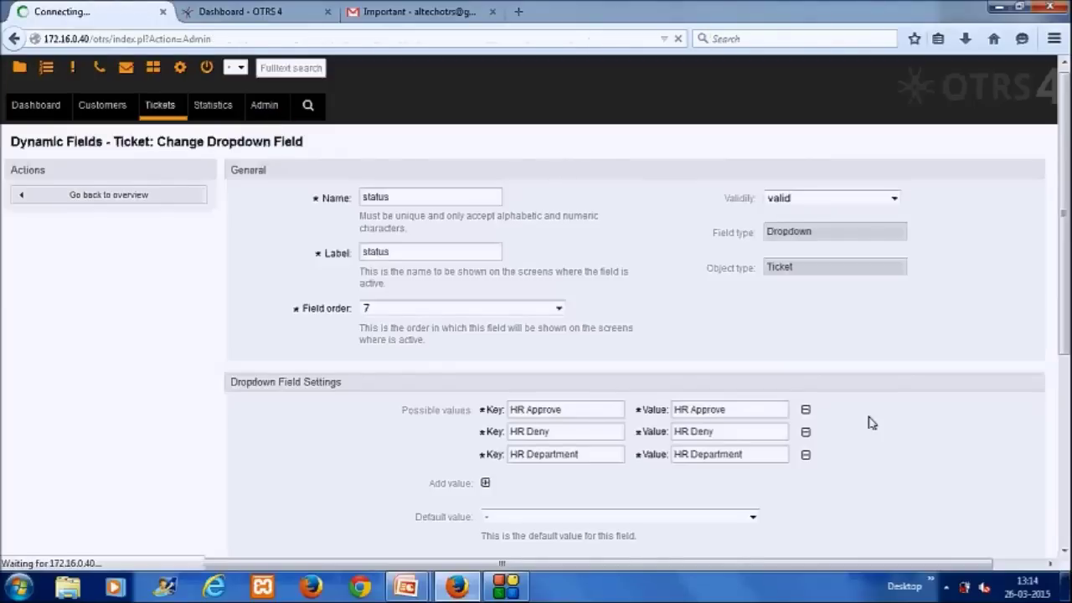
scroll(720, 509, down, 2)
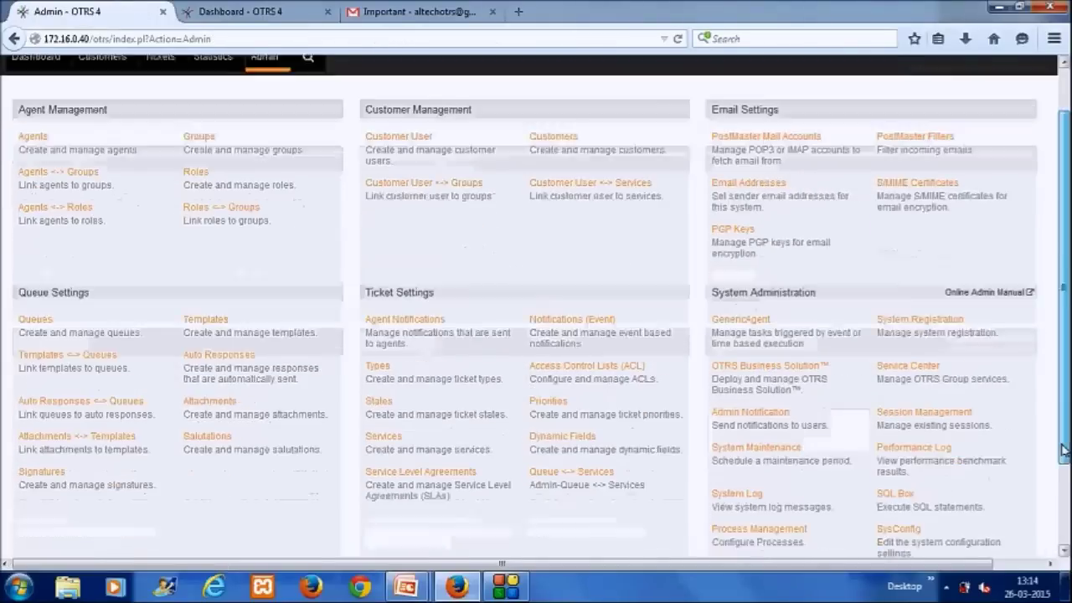
click(720, 524)
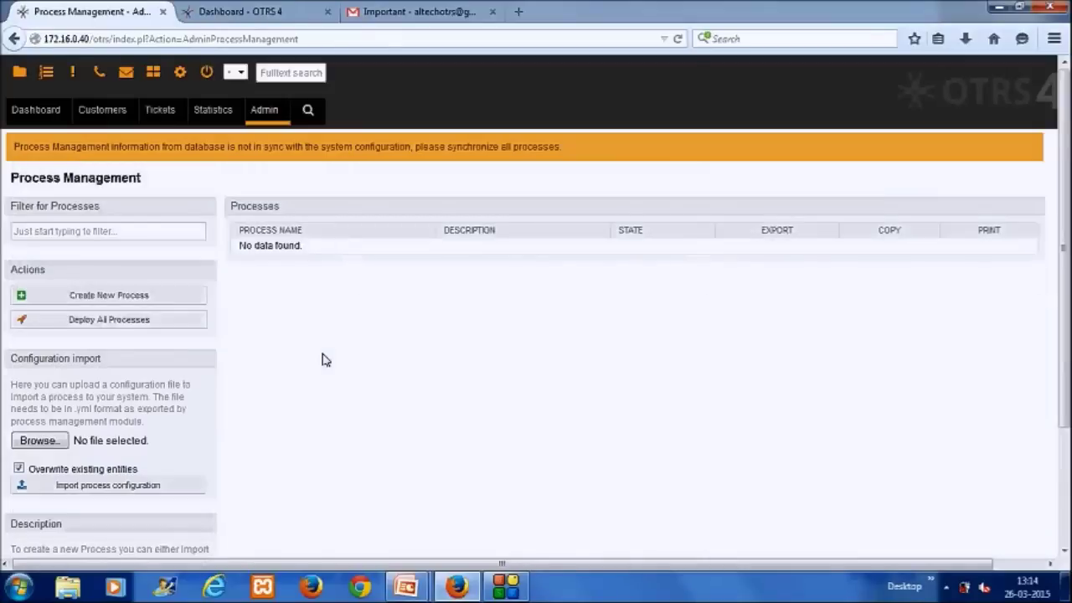
click(134, 302)
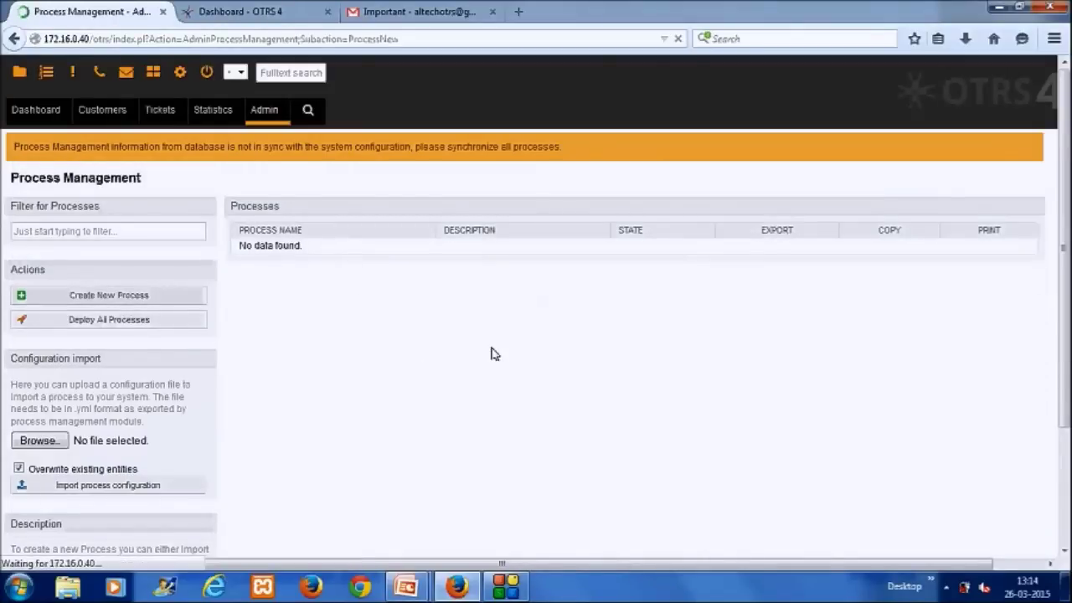
click(539, 240)
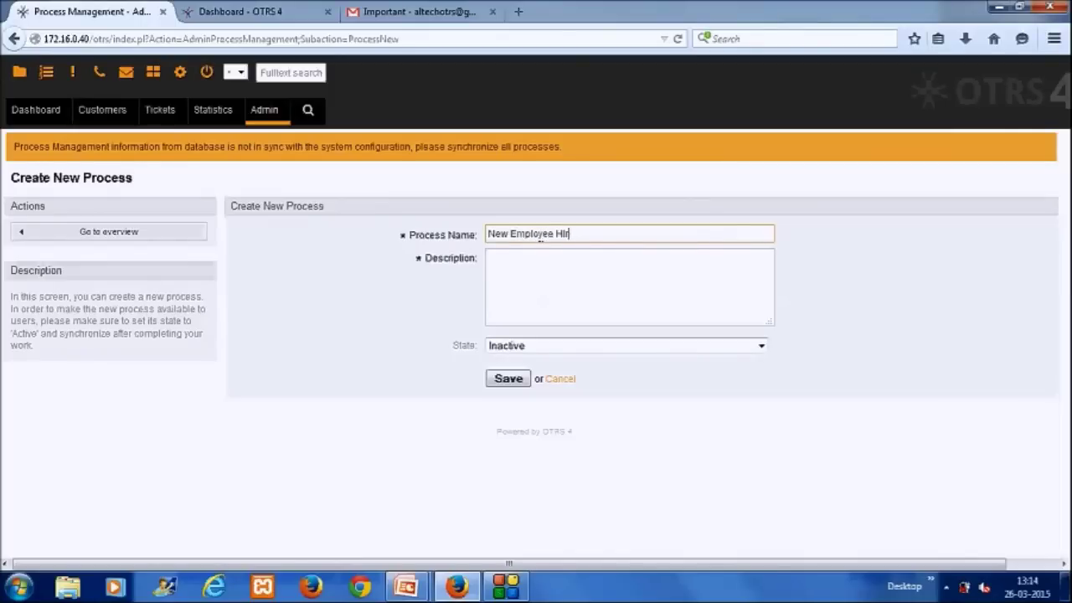
key(Tab)
text(For)
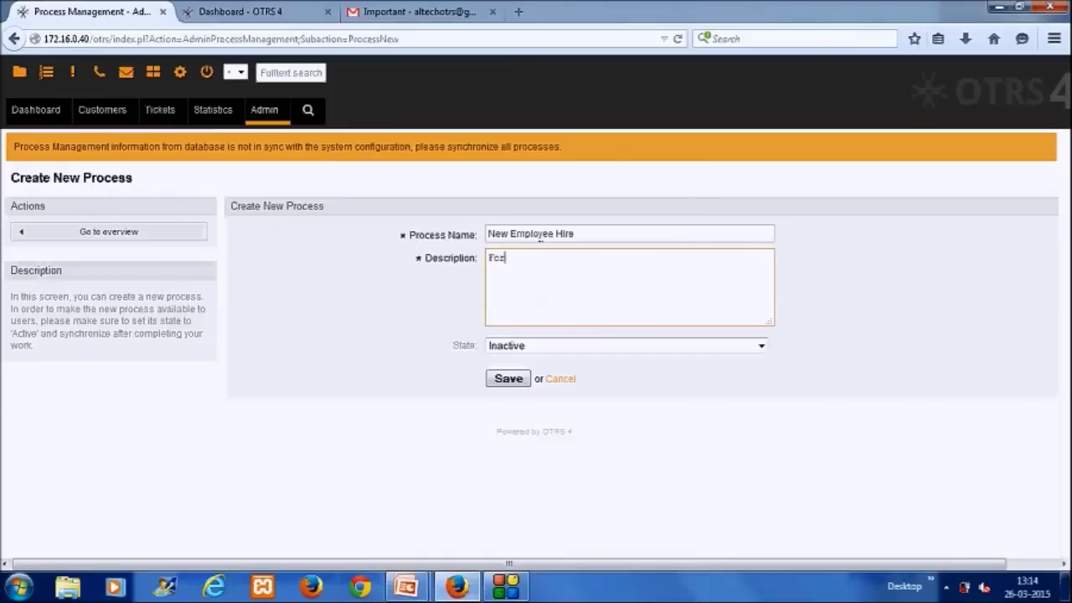
text( getting new employee s)
text(n boad)
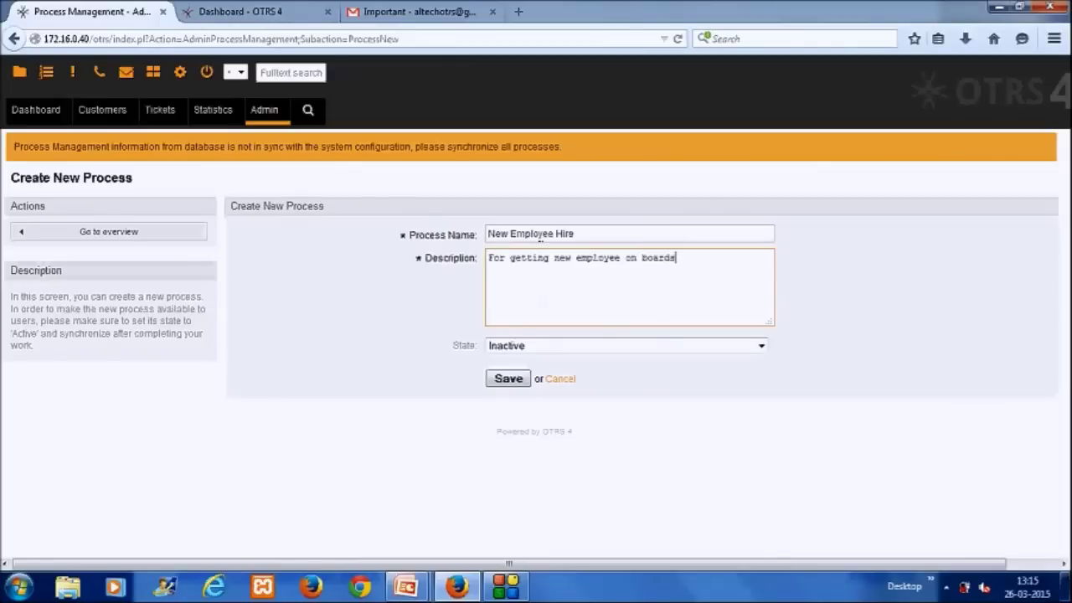
click(508, 384)
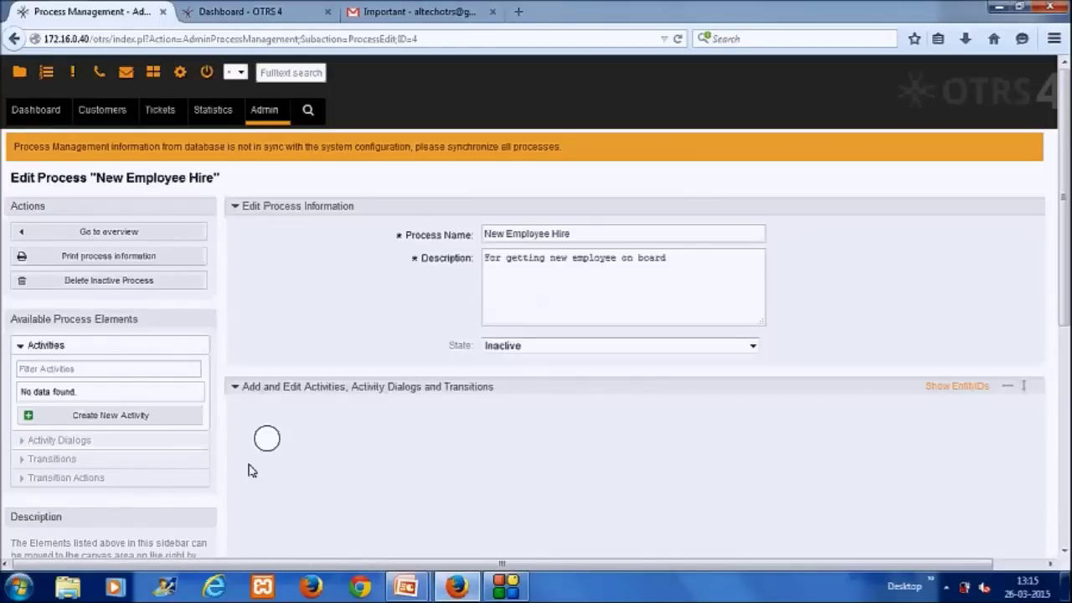
Step: Start a new activity dialog named 'Record Employee Profile'
click(140, 441)
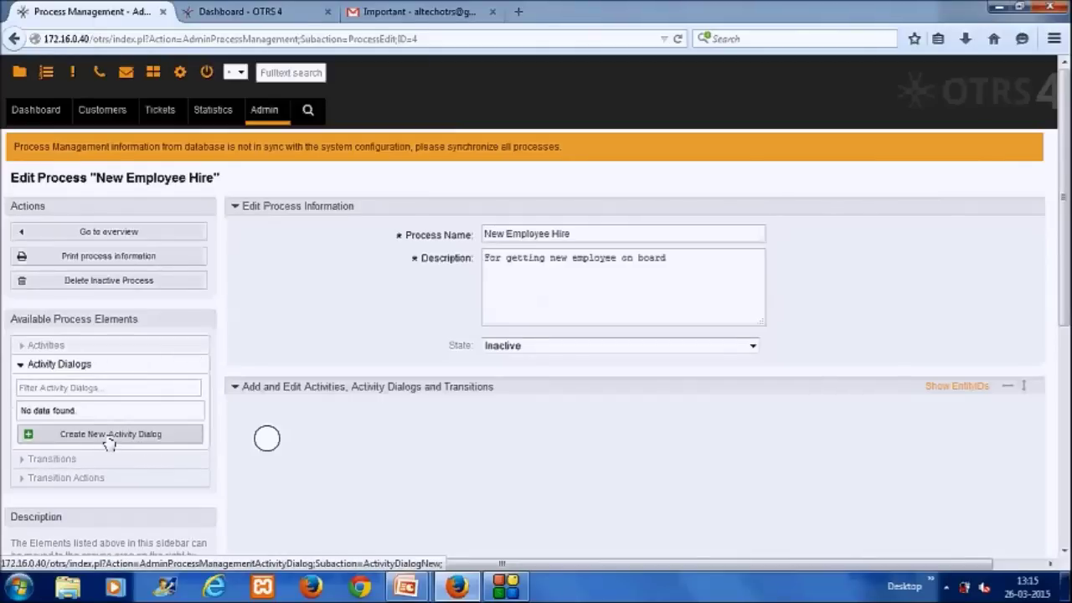
click(109, 442)
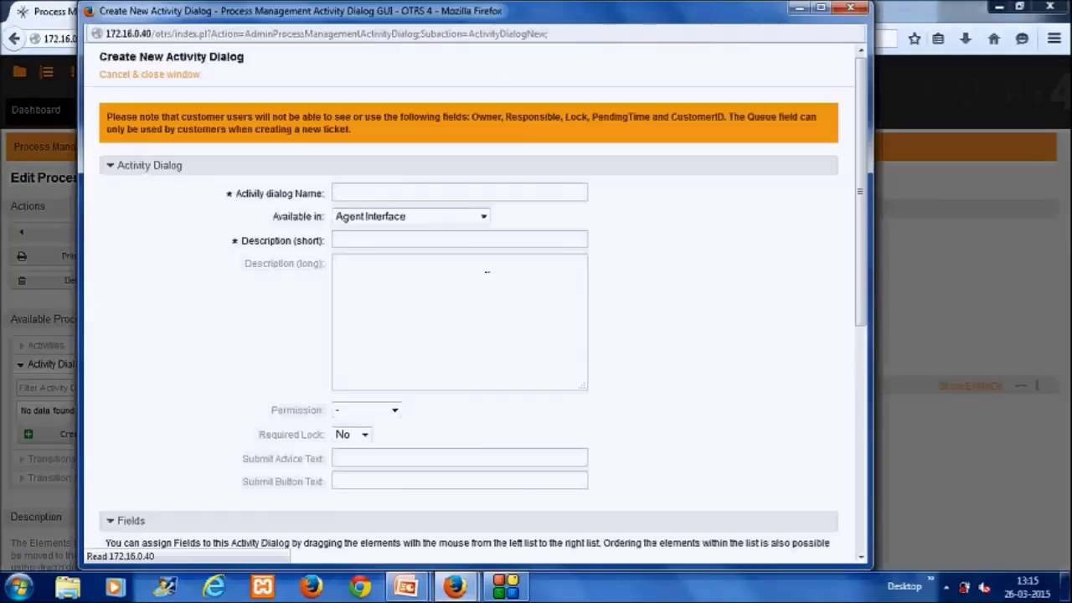
click(427, 197)
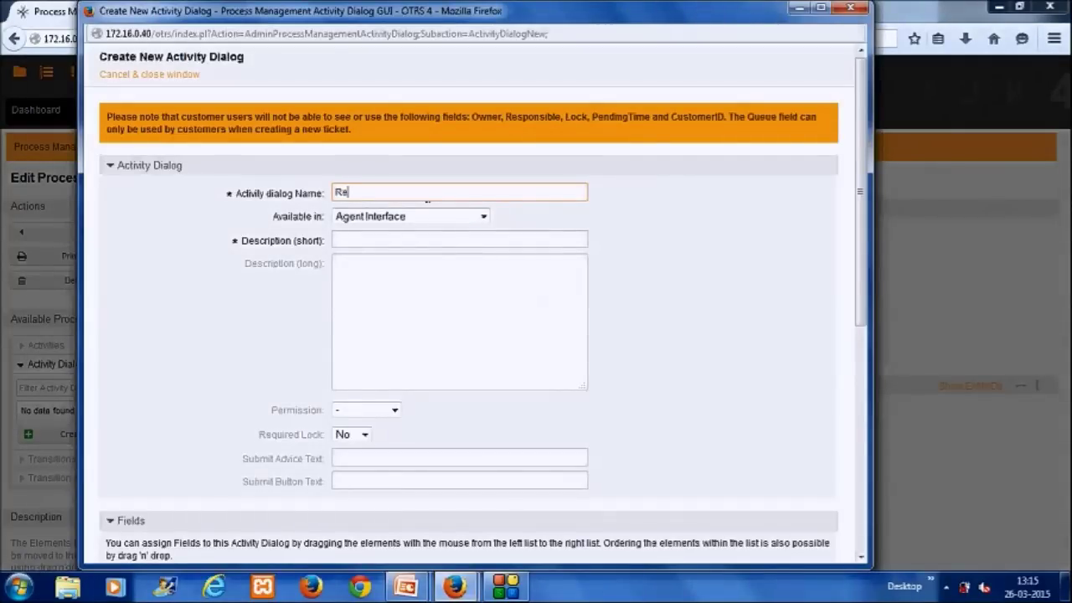
text(Record Employee Profile)
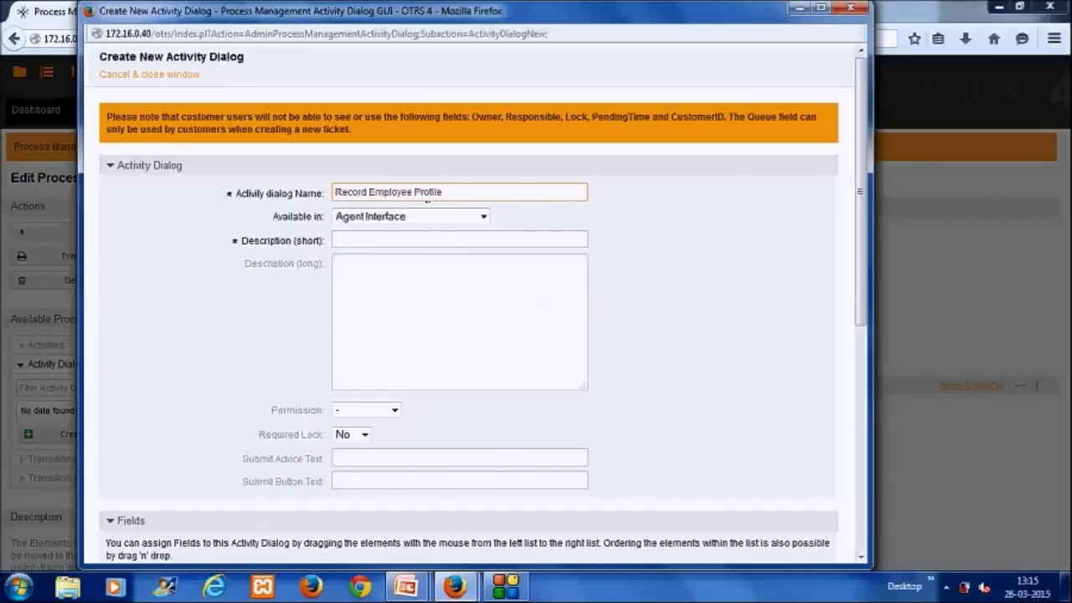
Step: Make it available in Agent and Customer Interface with short description 'basic dialog for Hiring Manager'
click(430, 217)
click(400, 242)
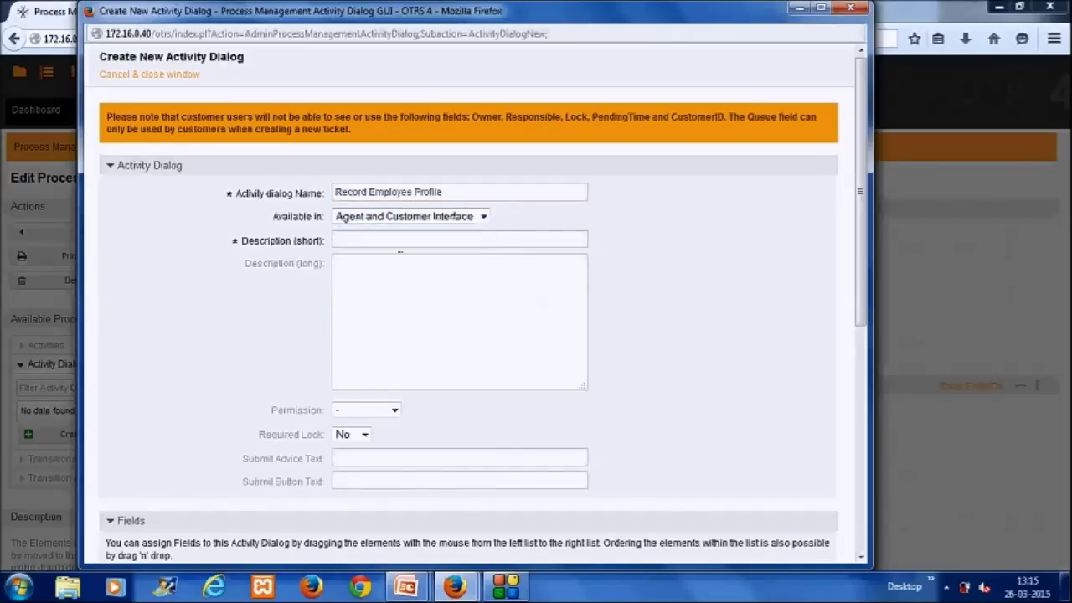
click(401, 243)
text(basic dial)
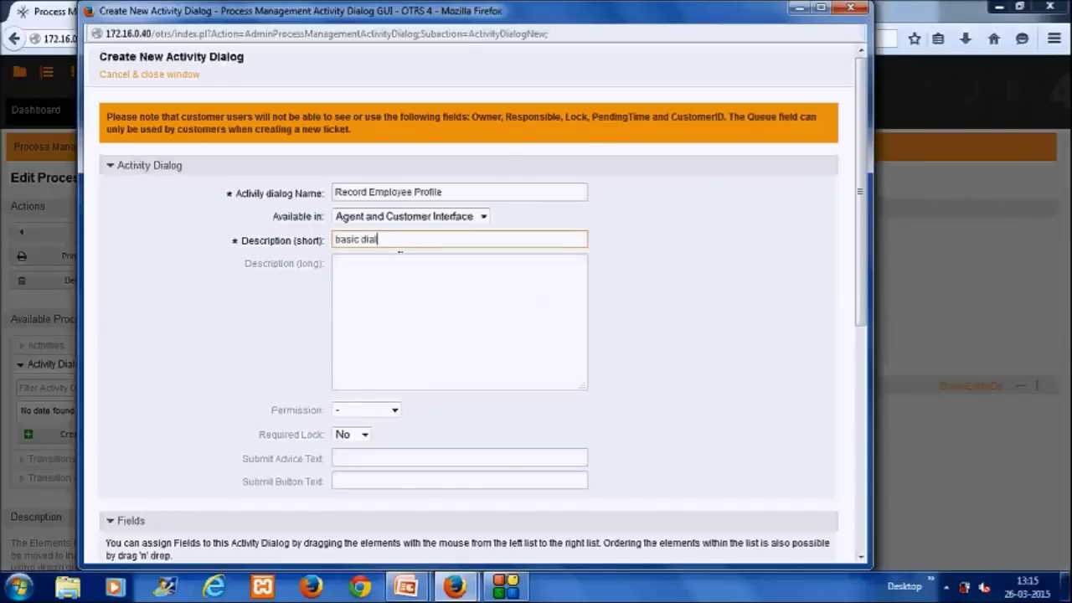
text(og for Hrm)
key(BackSpace)
key(BackSpace)
key(BackSpace)
key(BackSpace)
text(iring Mangae)
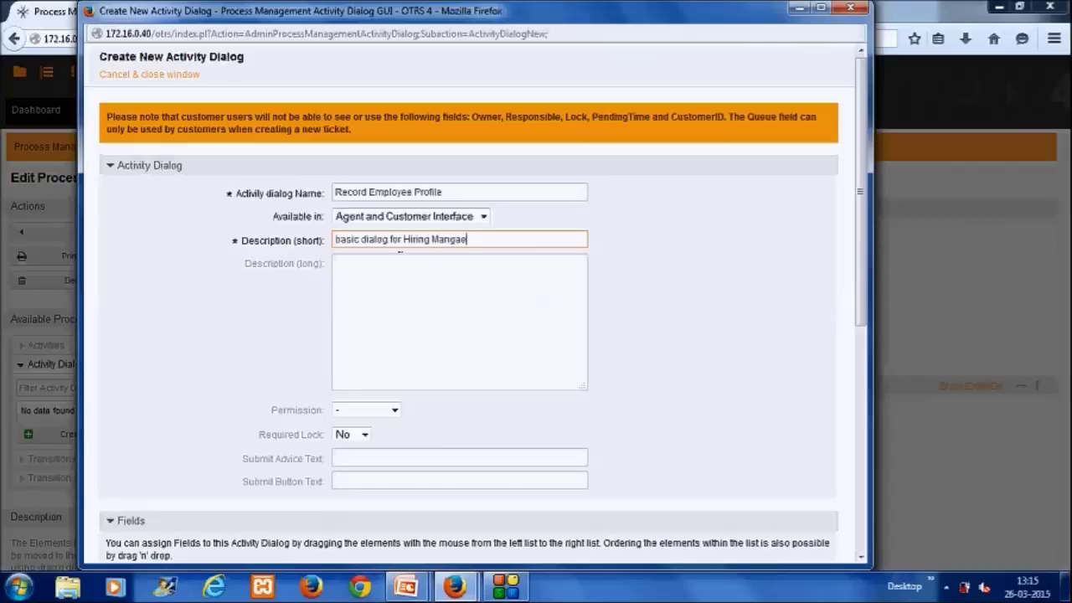
text(age)
drag(859, 330, 871, 555)
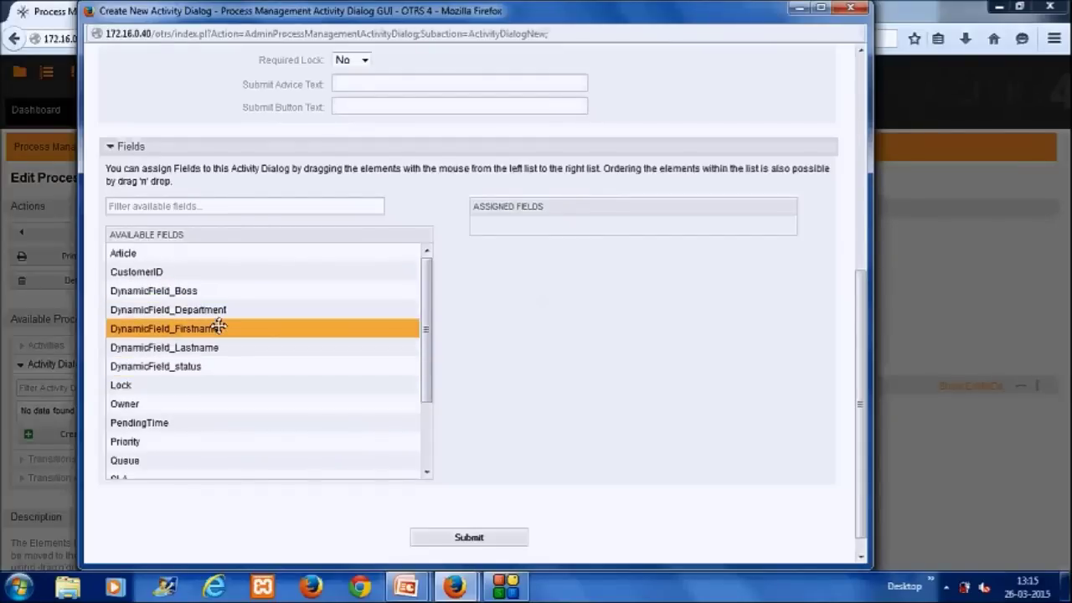
Step: Assign Firstname and Lastname with short descriptions 'First Name' and 'Last Name'
drag(218, 328, 560, 230)
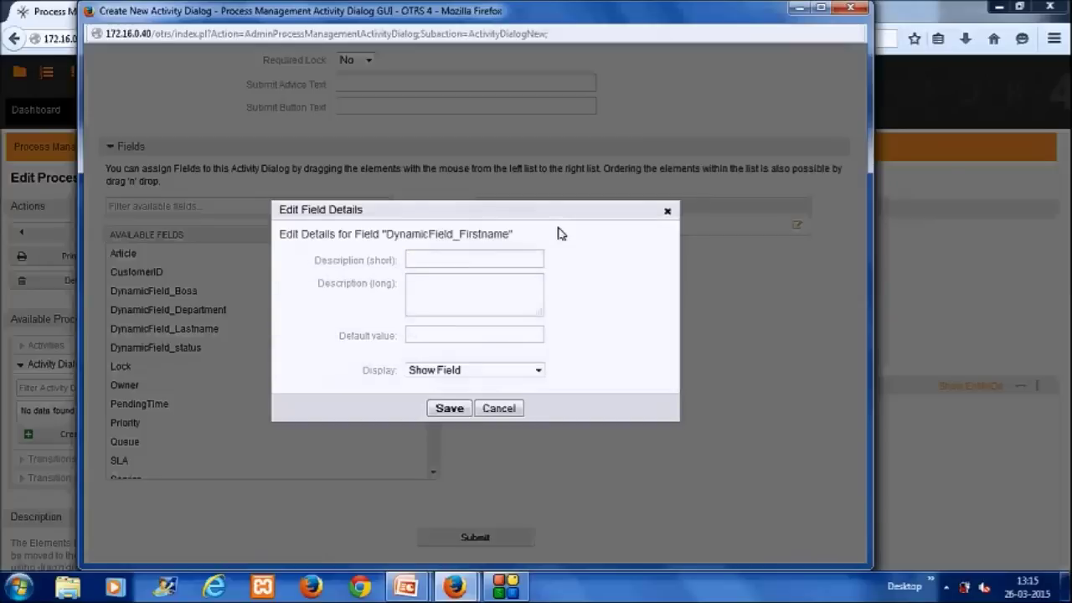
click(526, 259)
text(First Name)
key(Tab)
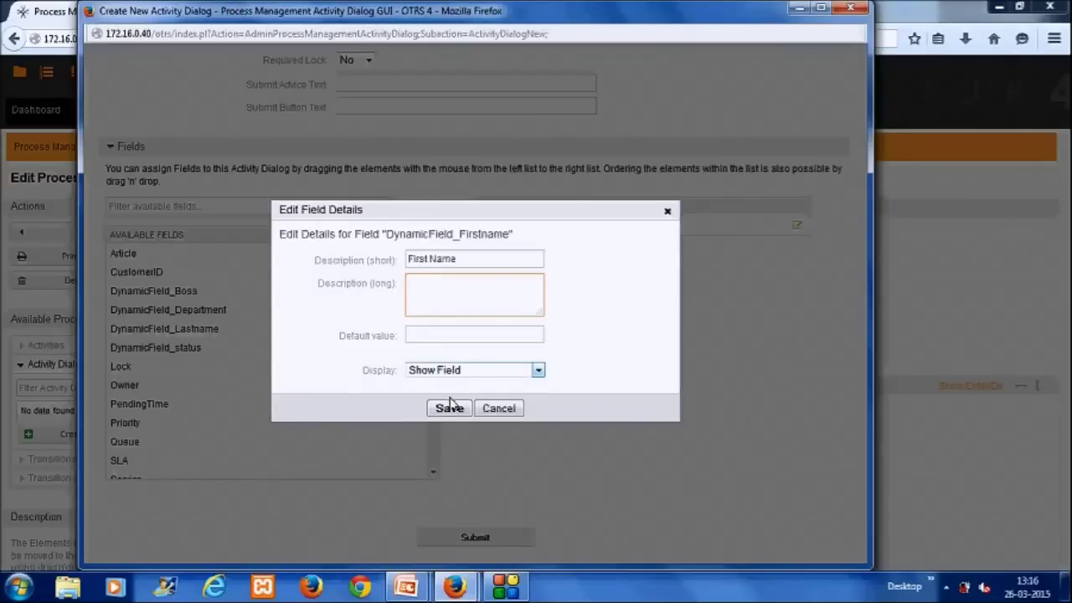
click(444, 411)
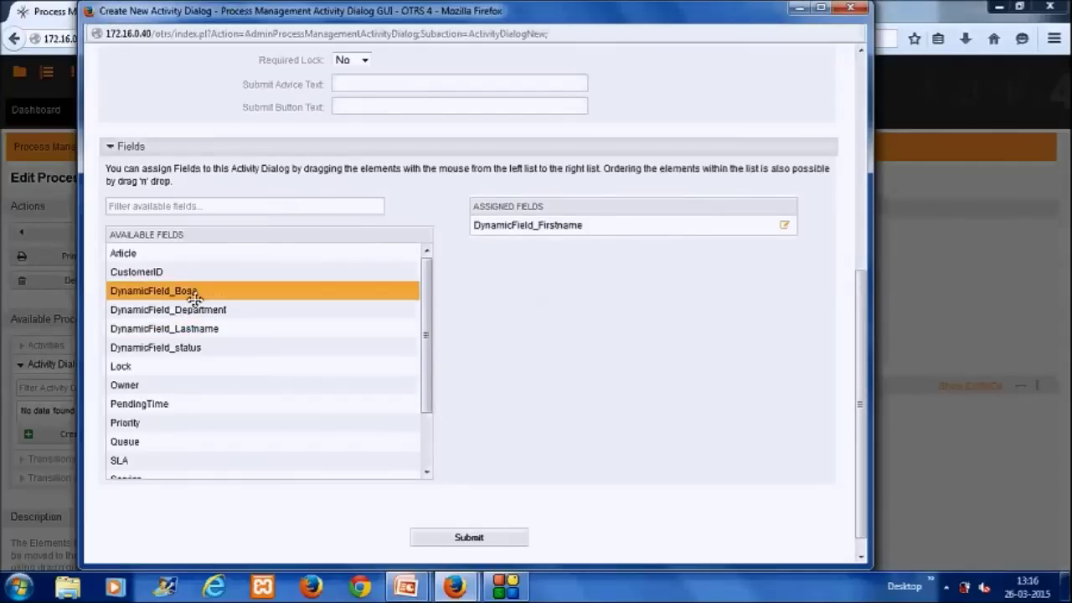
drag(184, 334, 561, 238)
text(Last Nmame)
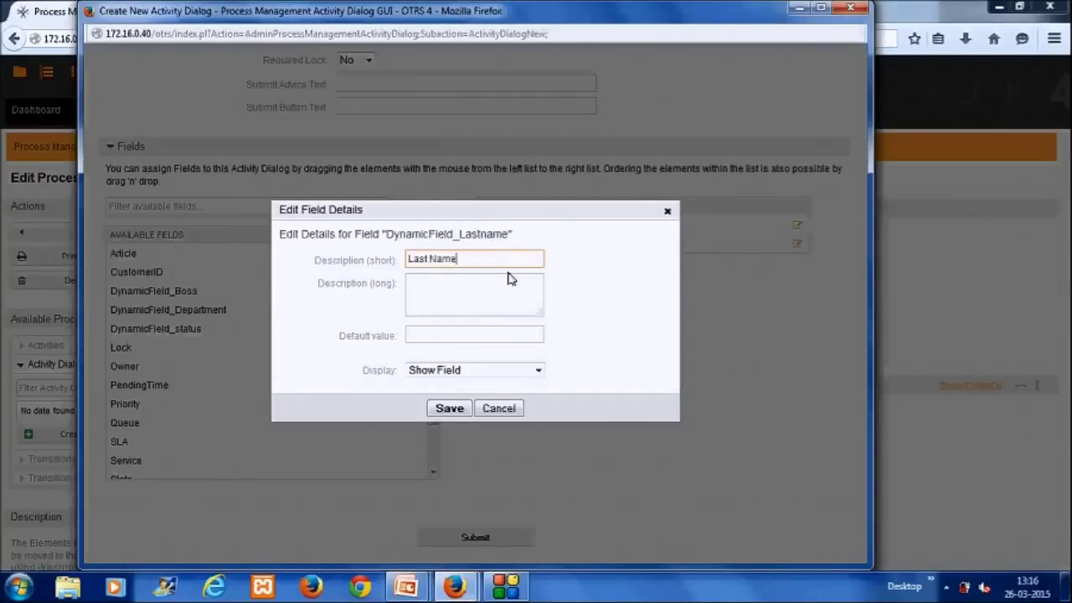
click(448, 408)
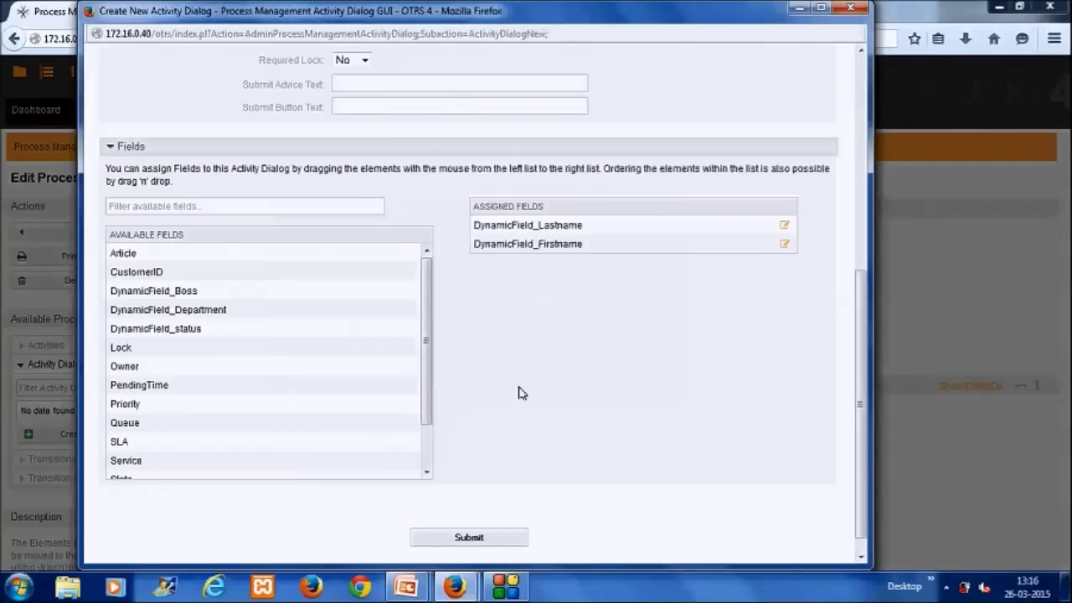
Step: Assign Boss and Department with short descriptions 'Boss' and 'Department'
drag(198, 294, 575, 258)
text(Boss)
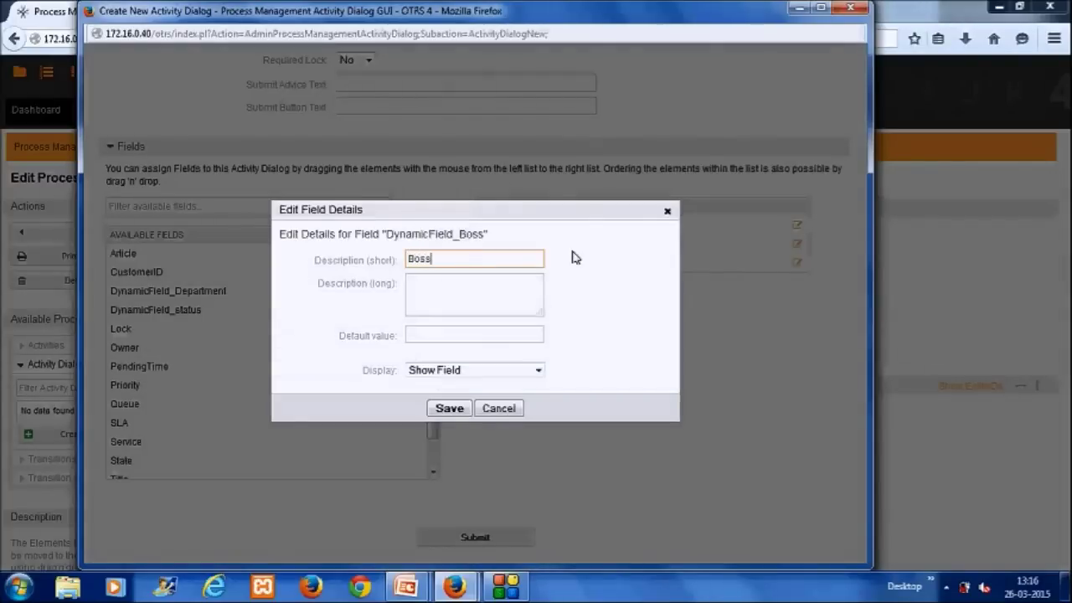
drag(216, 290, 595, 265)
text(Department)
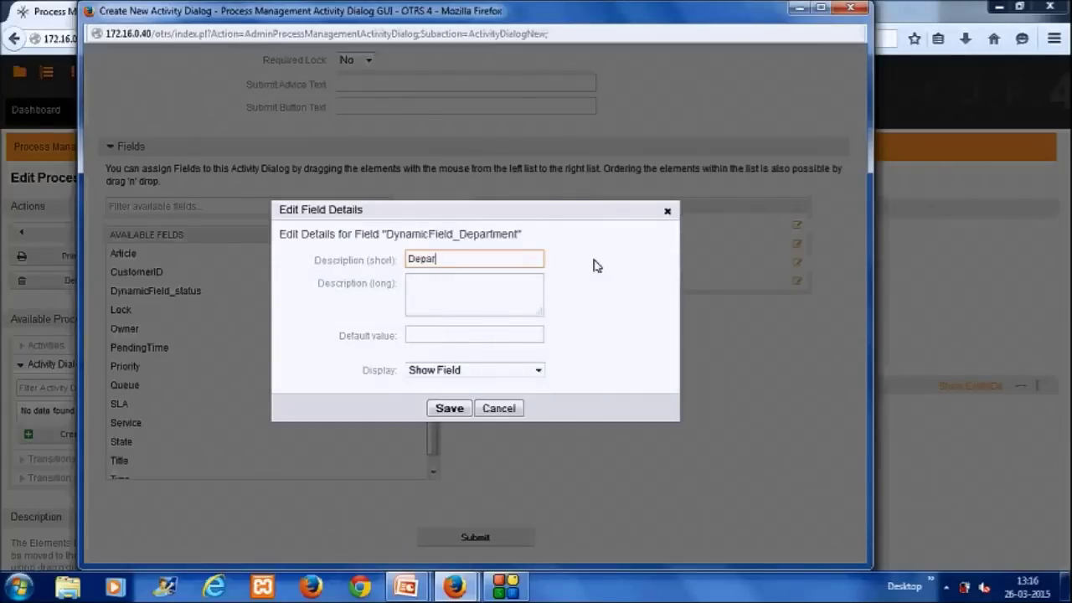
click(449, 408)
Step: Assign status, described 'status', set to 'Do not show Field' with default 'HR Department'
drag(201, 291, 586, 287)
text(stsus)
key(BackSpace)
key(BackSpace)
text(atus)
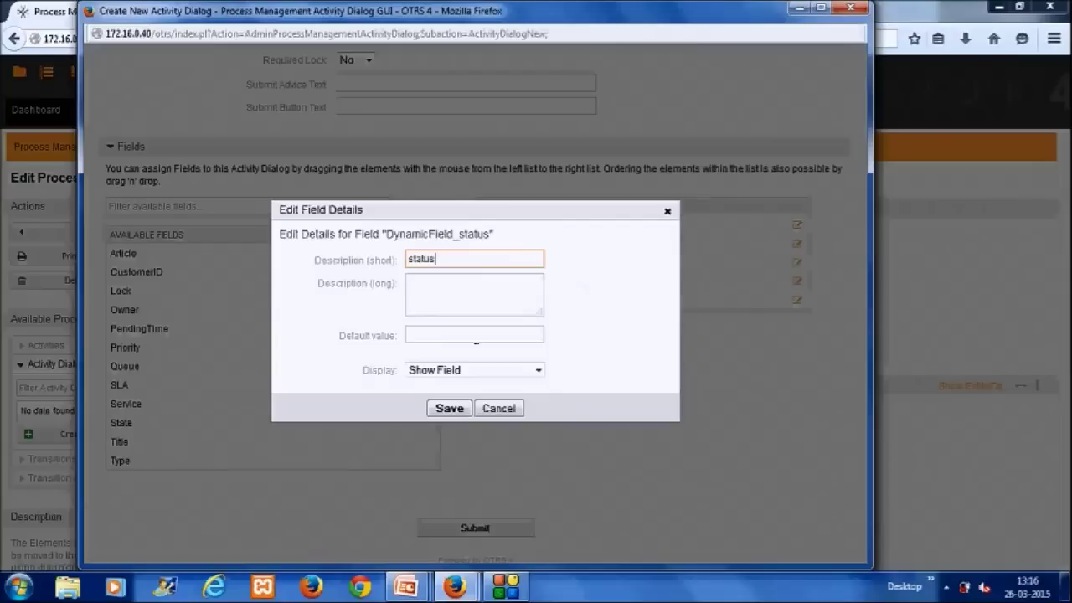
click(456, 370)
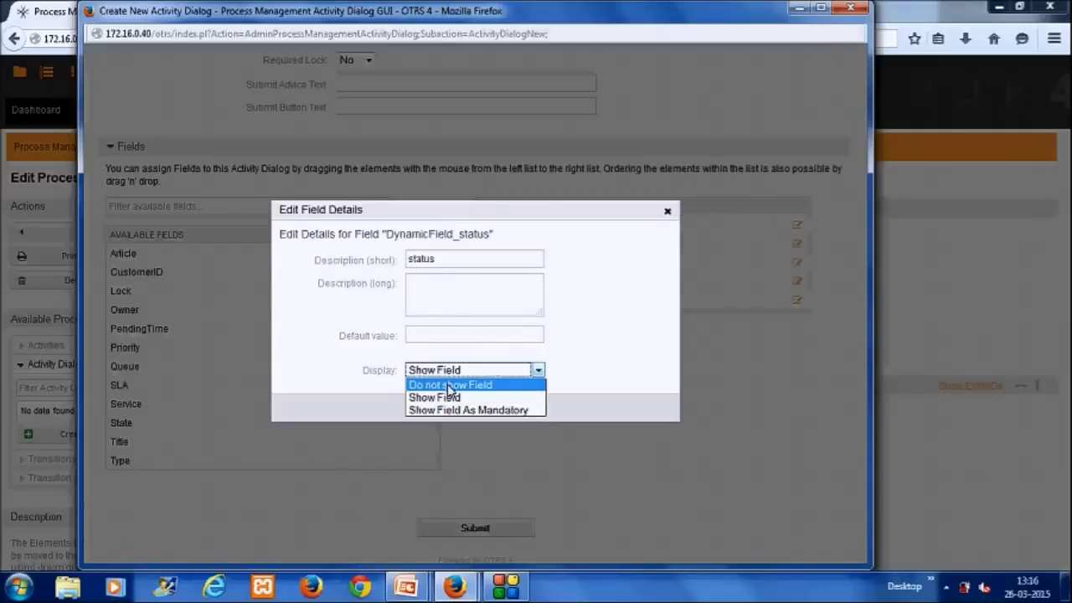
click(450, 385)
click(459, 336)
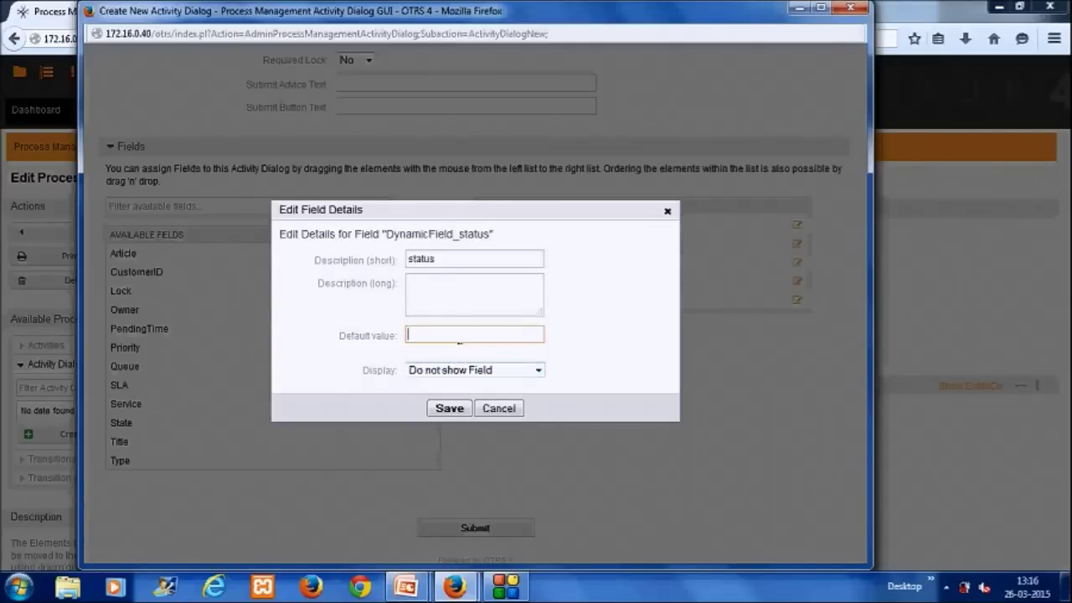
text(HR departme)
key(BackSpace)
text(D)
click(449, 409)
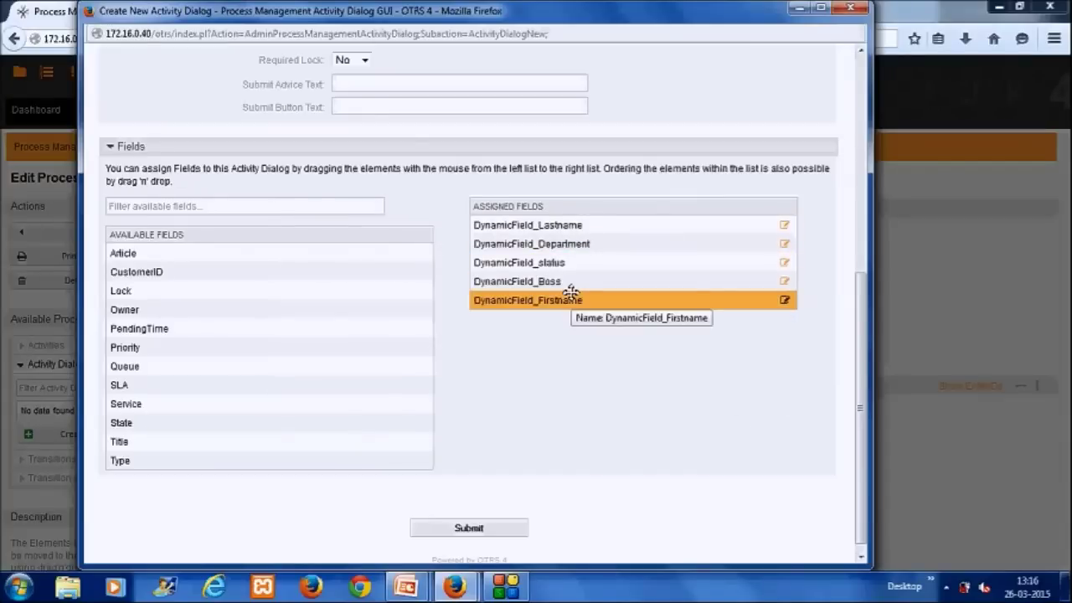
Step: Move Firstname to the top and Boss to third place, then submit the Record Employee Profile dialog
drag(569, 300, 577, 225)
drag(545, 302, 550, 262)
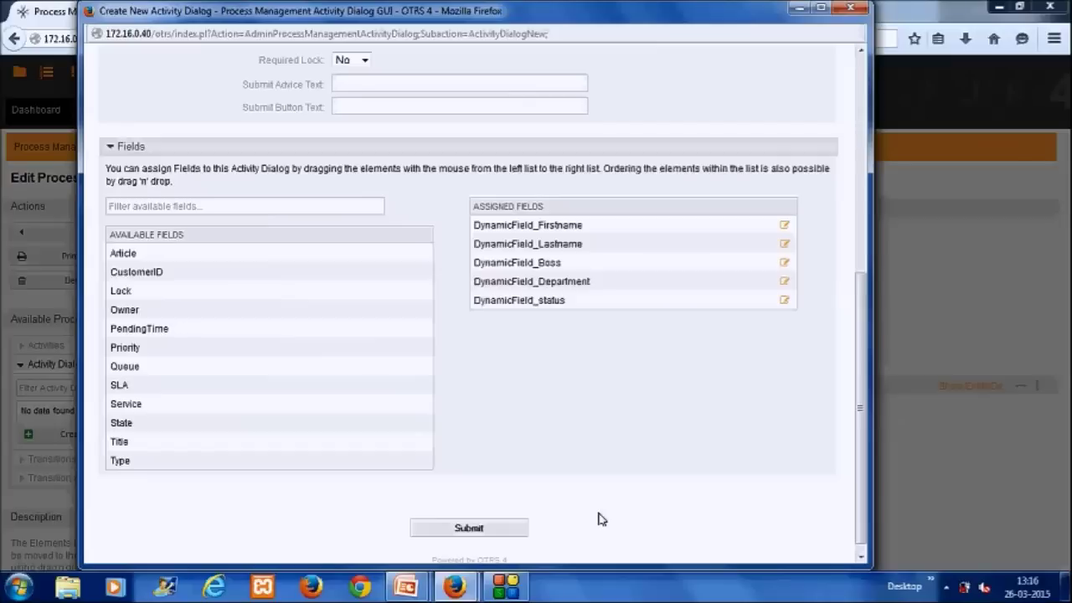
click(491, 528)
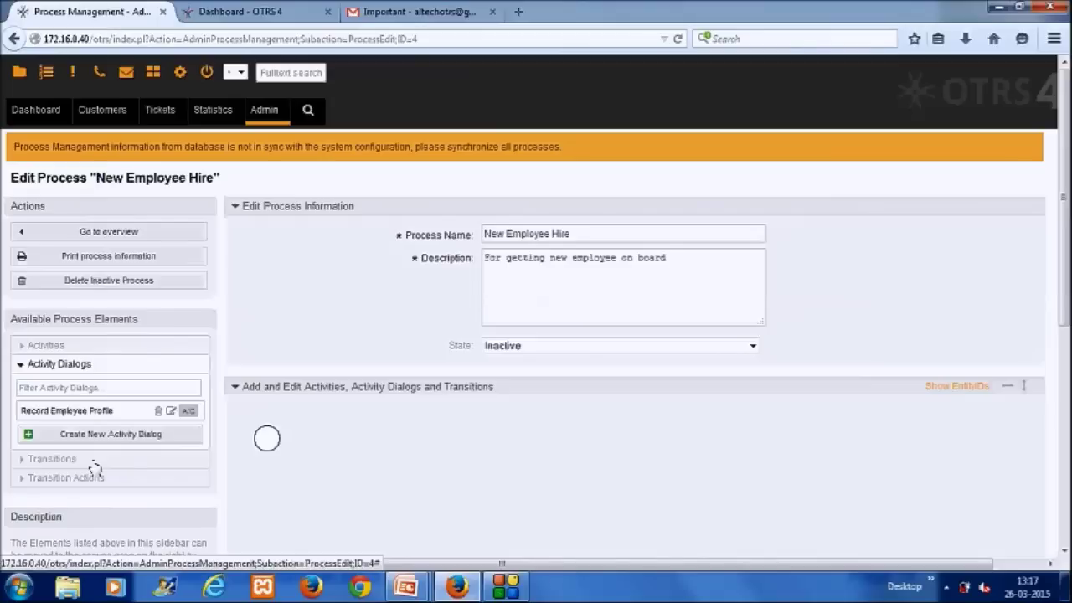
Step: Start a new transition named 'Submit to HR'
click(94, 463)
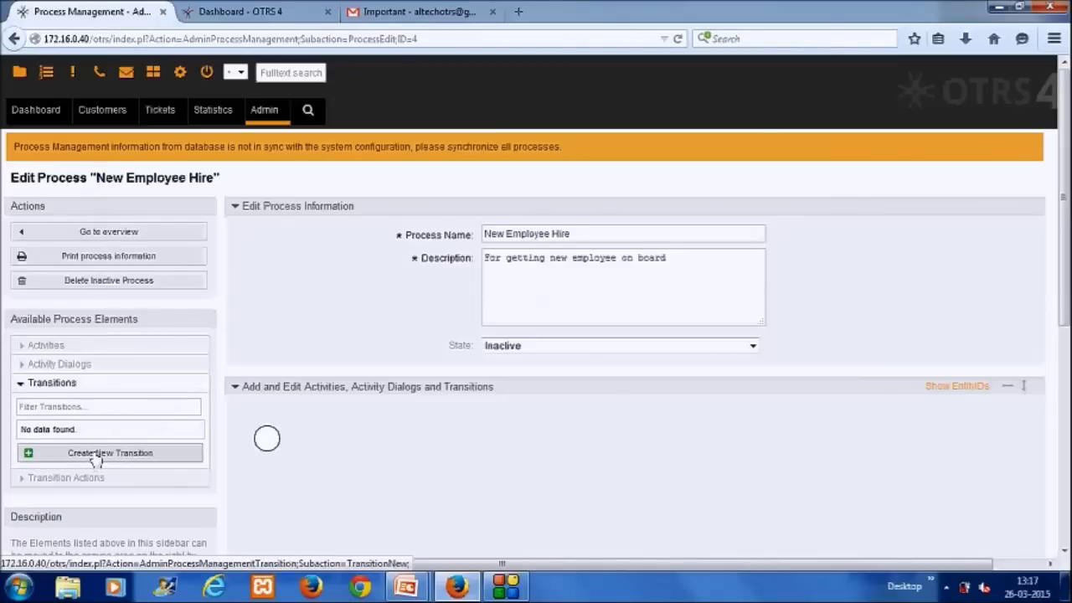
click(96, 453)
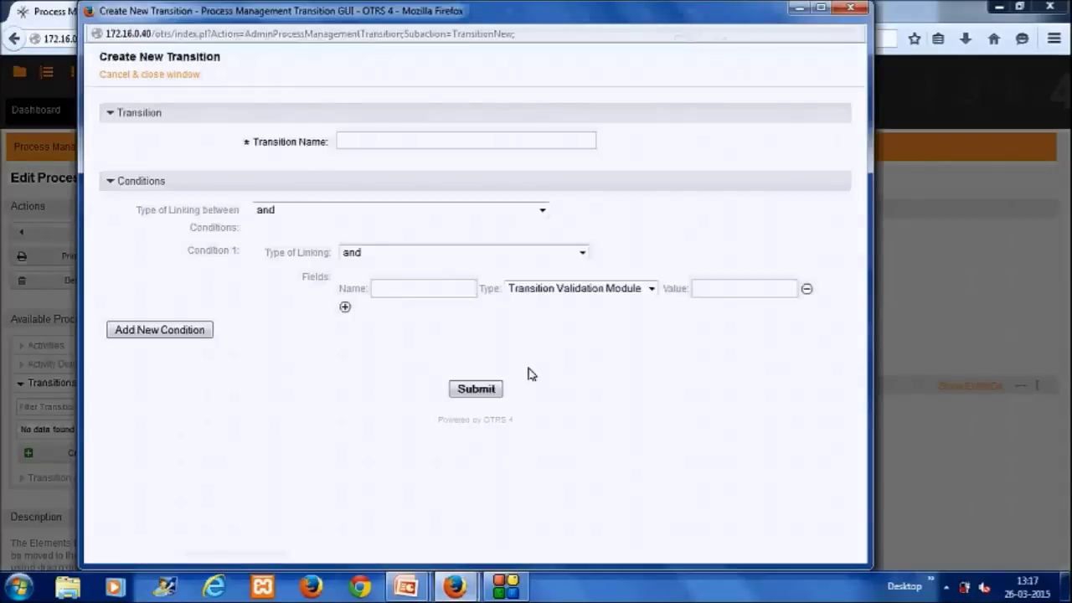
click(456, 143)
text(Sumbit to)
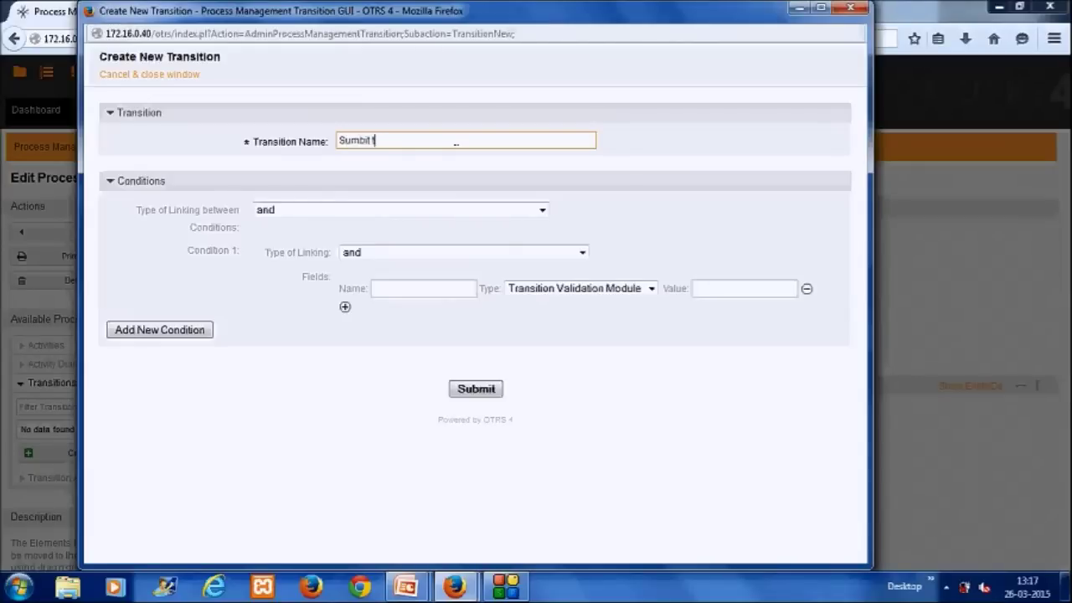
key(BackSpace)
key(BackSpace)
key(BackSpace)
text(bmit to HR)
Step: Add condition DynamicFieldstatus, type String, value 'HR Department', and save the transition
click(413, 290)
text(Dyna)
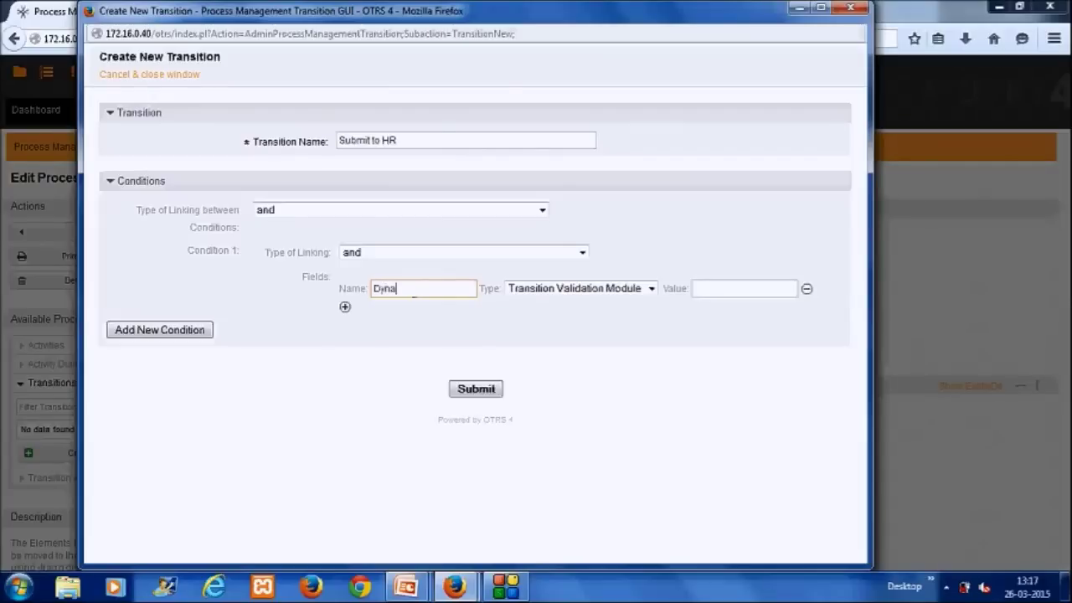
text(micFieldstatus)
click(651, 288)
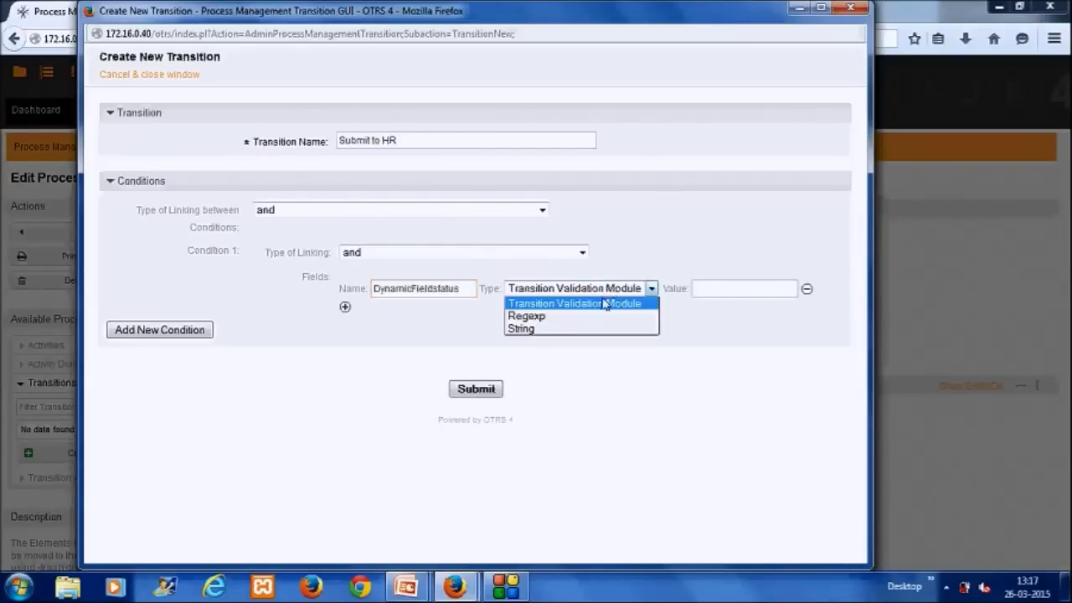
click(561, 329)
click(703, 288)
text(HR A)
key(BackSpace)
text(Department)
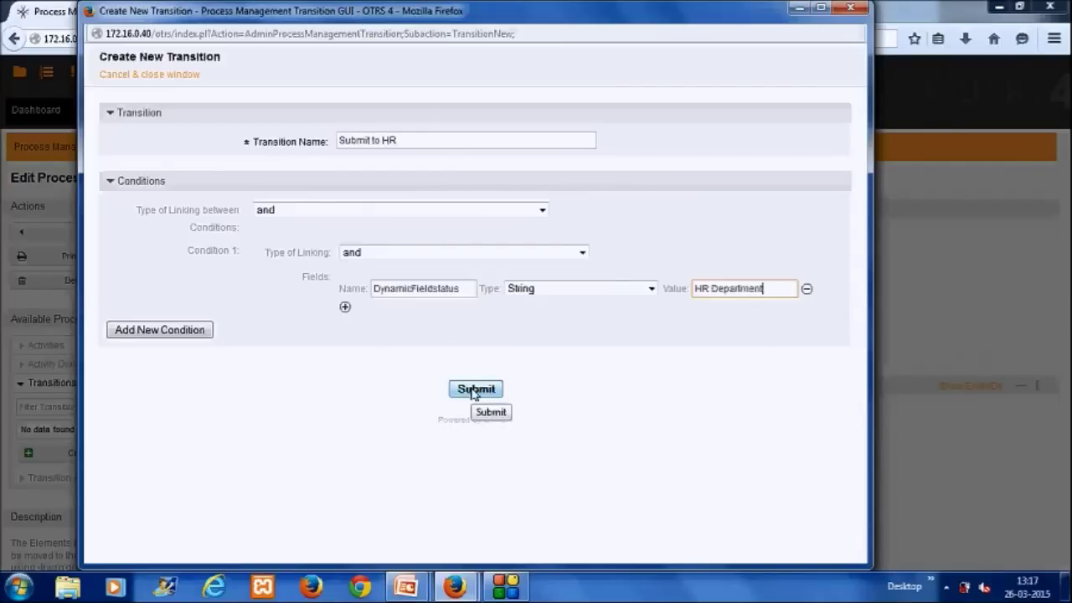
click(474, 390)
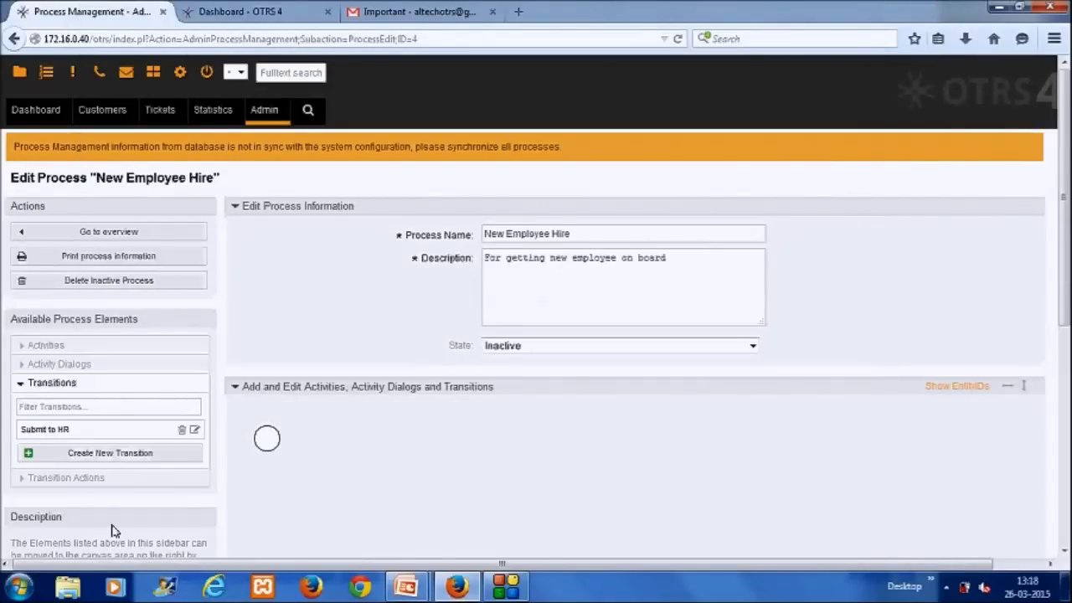
Step: Start a new transition action named 'Move to HR Queue'
click(21, 477)
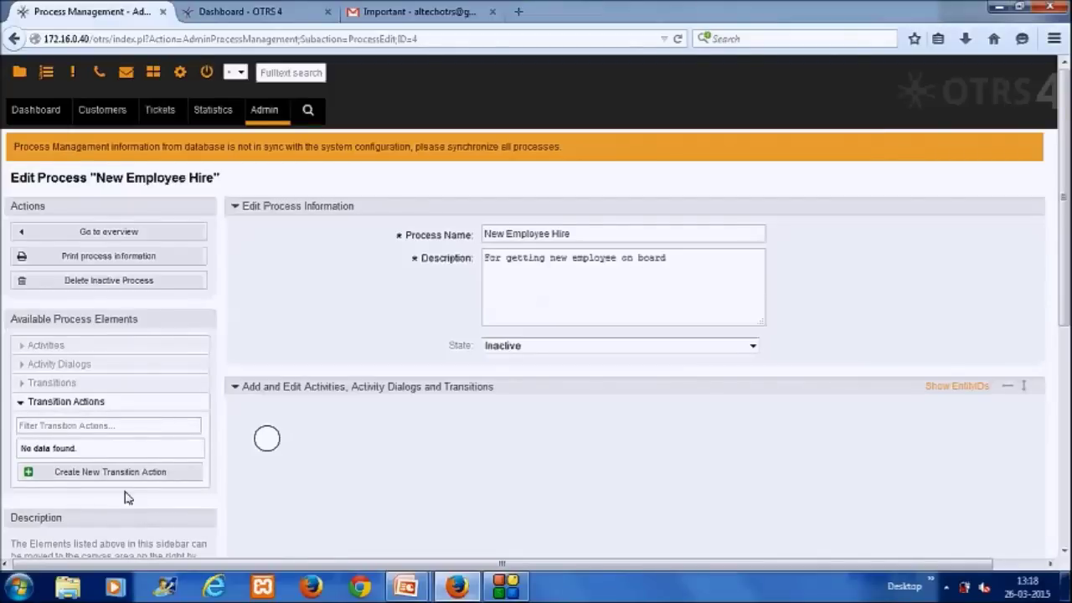
click(134, 476)
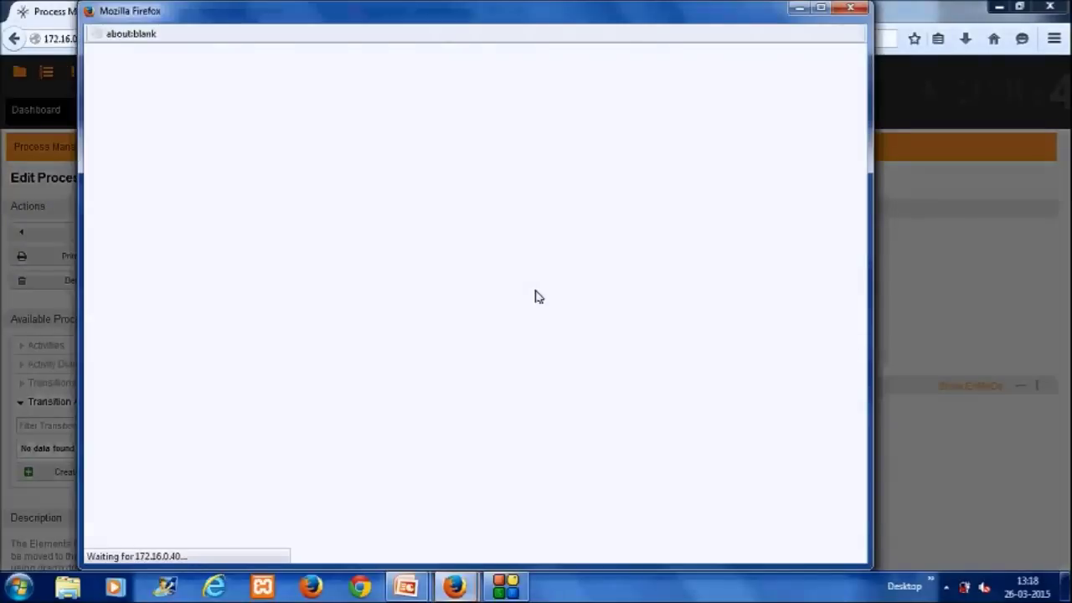
click(345, 142)
text(Move to HR Queue)
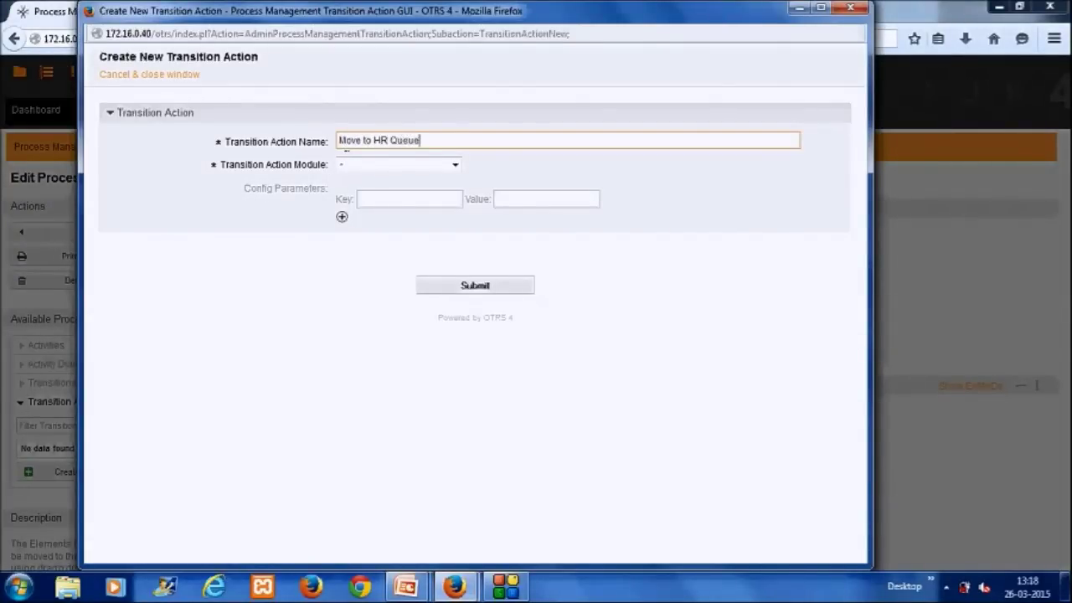
Step: Use module TicketQueueSet with Queue set to hrsupport and save the action
click(378, 164)
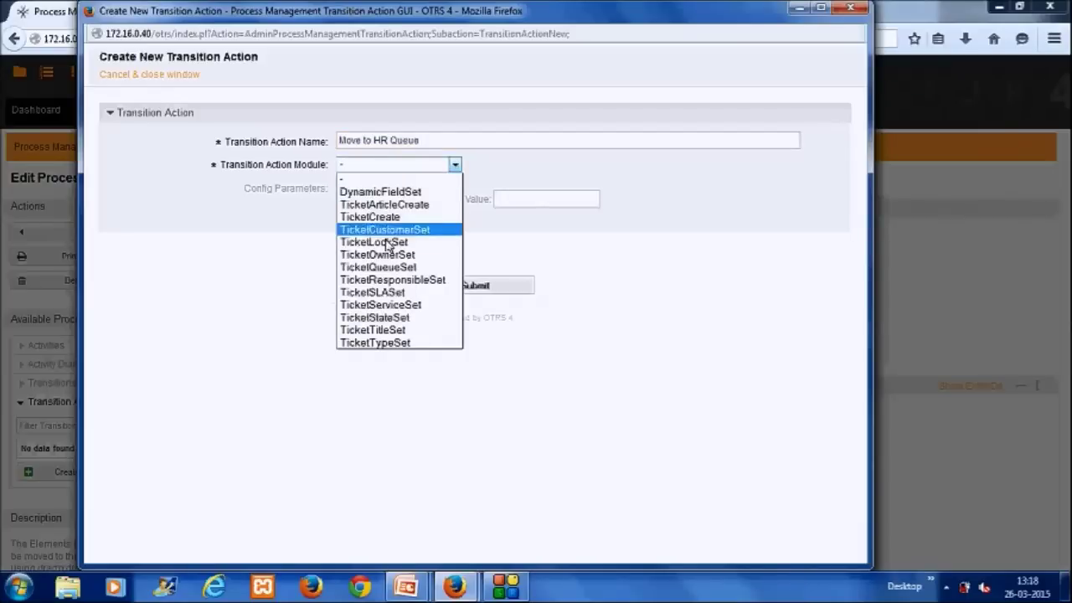
click(378, 267)
click(408, 201)
text(Queue)
key(Tab)
text(hrsupp)
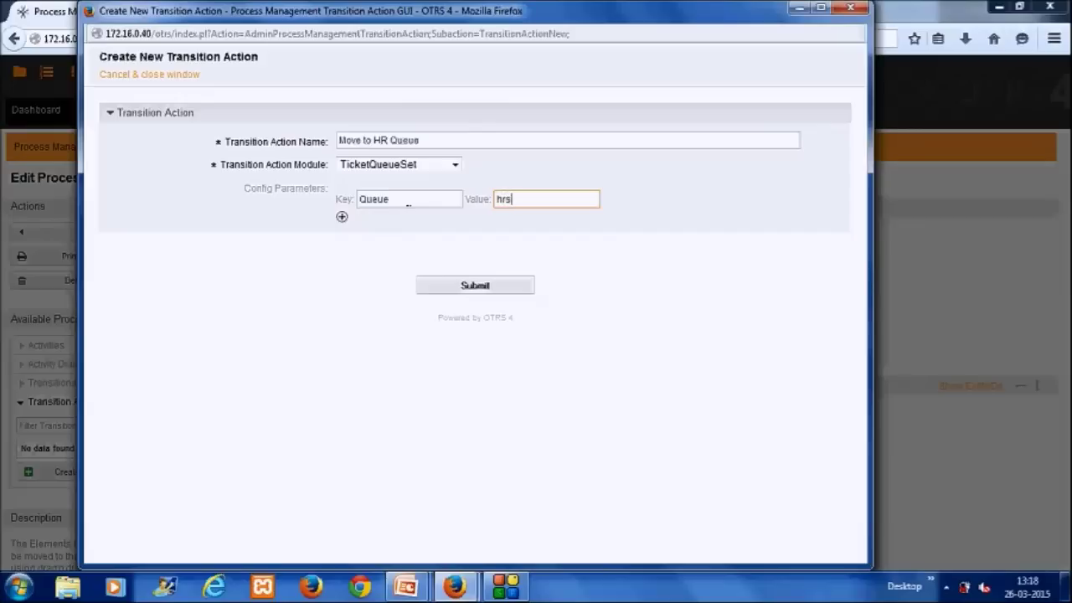
text(ort)
click(463, 286)
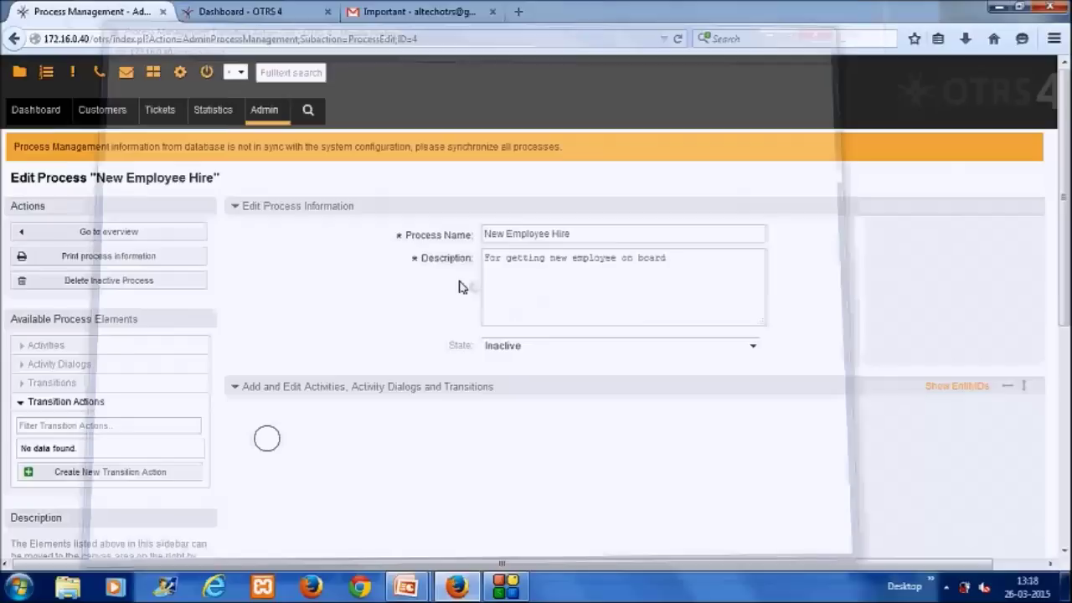
click(106, 477)
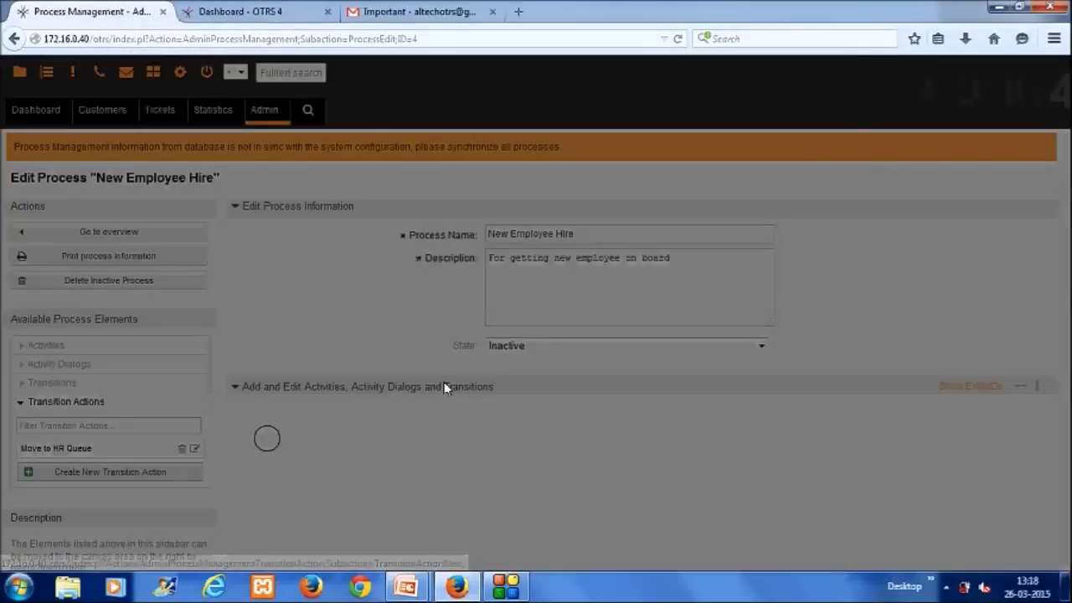
Step: Create transition action 'Assign HR Agent' using TicketResponsibleSet with Responsible set to hr
click(379, 144)
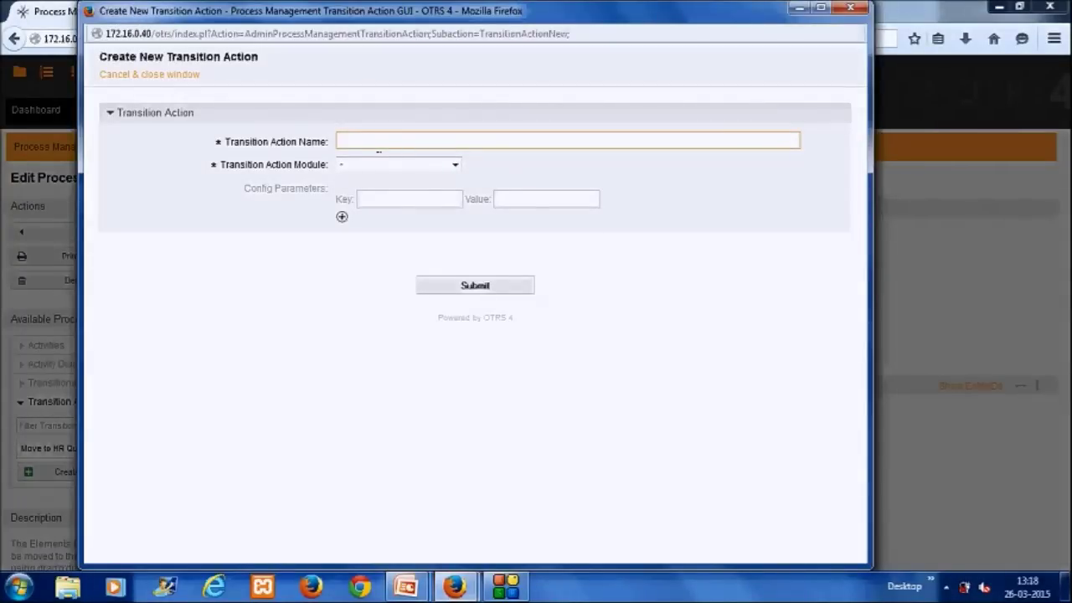
text(Assign HR Agent)
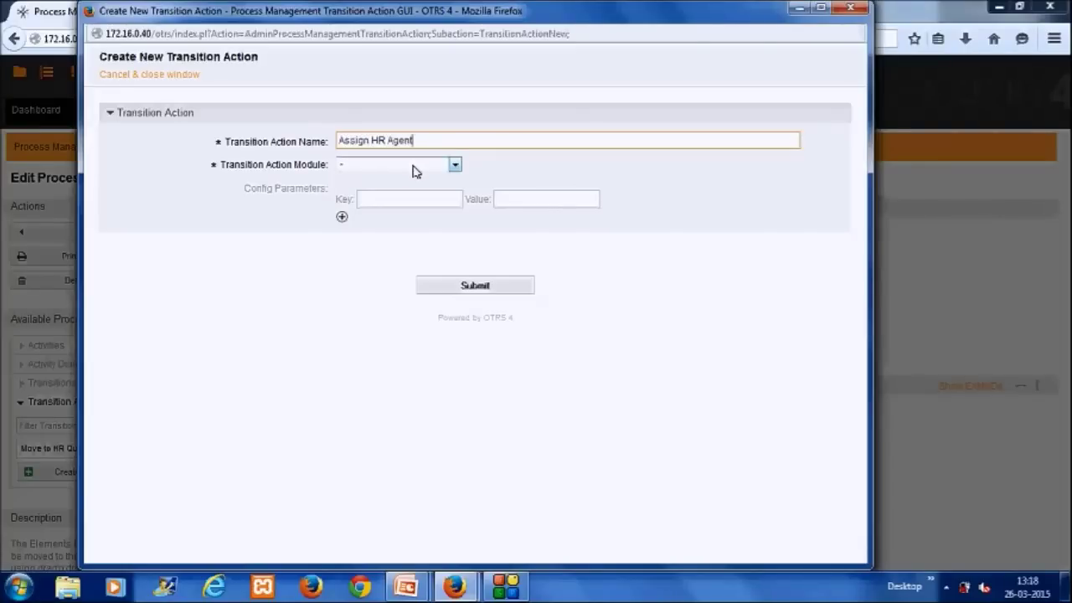
click(411, 167)
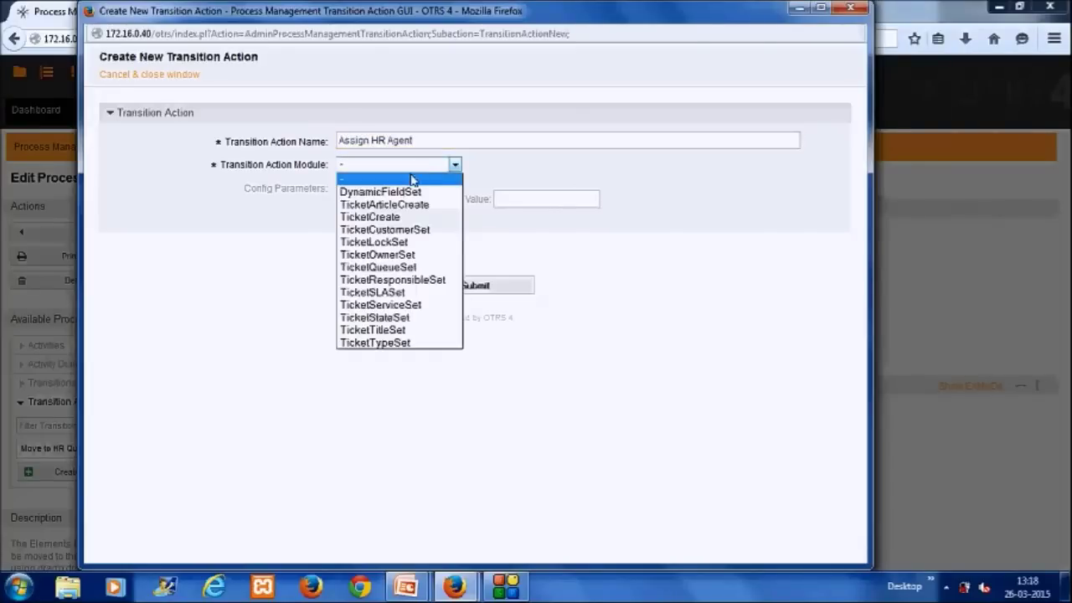
click(401, 280)
click(411, 201)
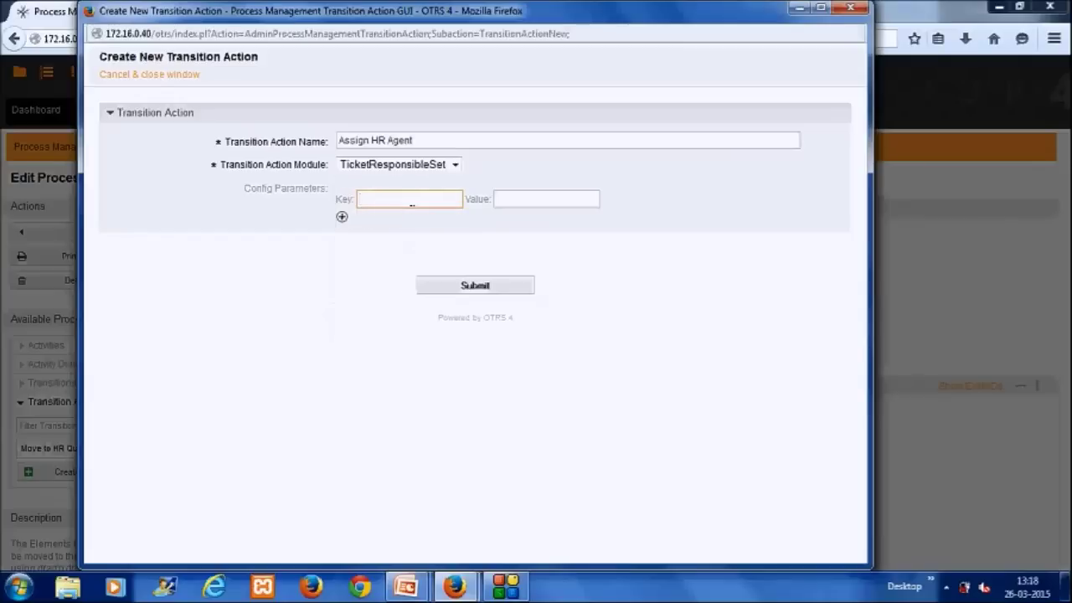
text(Responsible)
key(Tab)
text(hr)
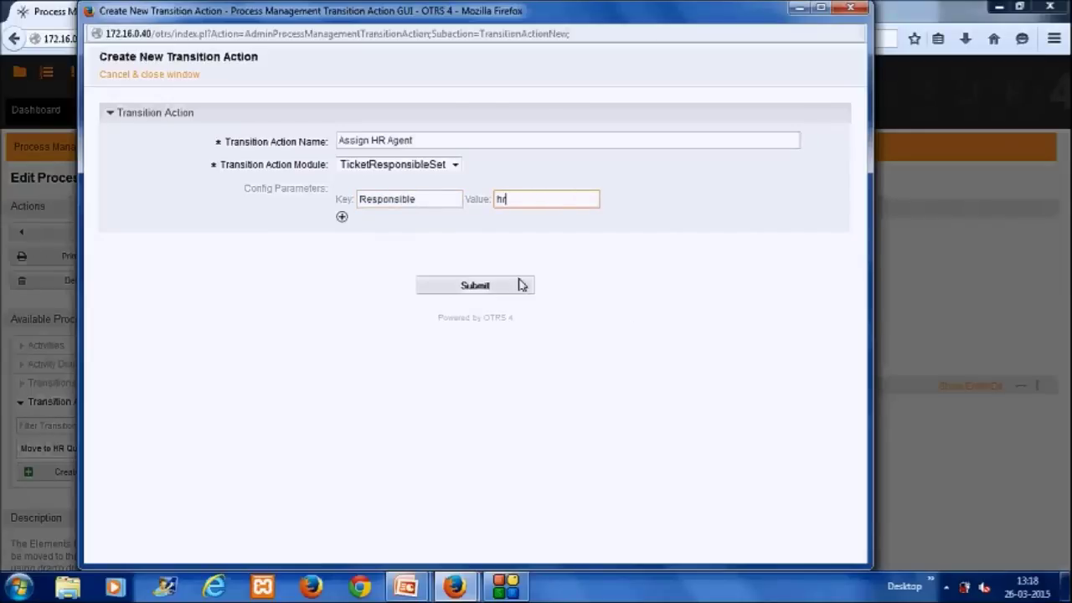
click(475, 285)
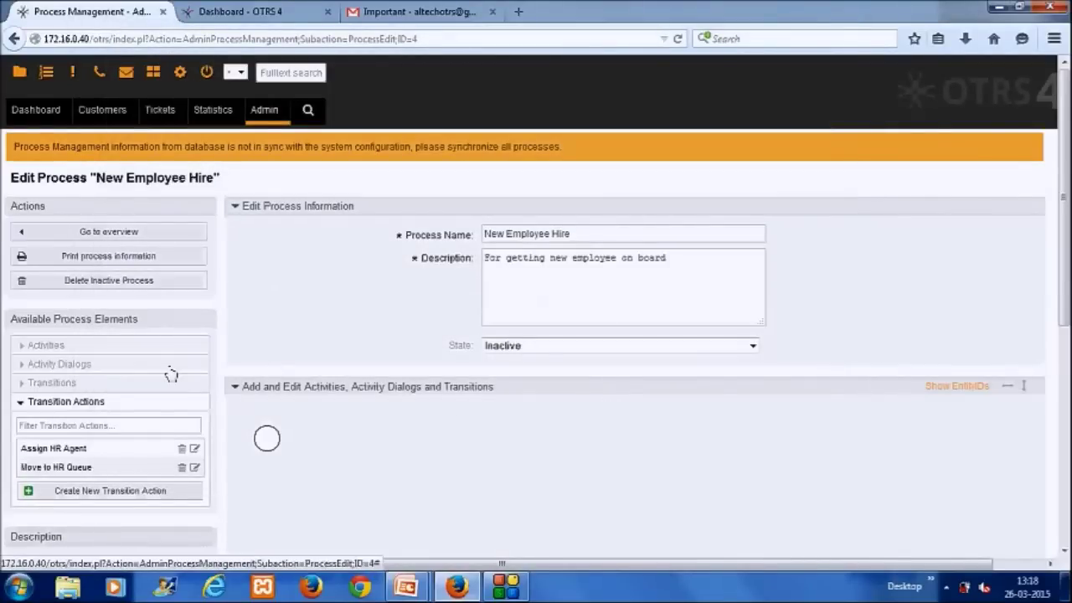
Step: Create activity 'Recording Employee Details' with the Record Employee Profile dialog assigned
click(101, 349)
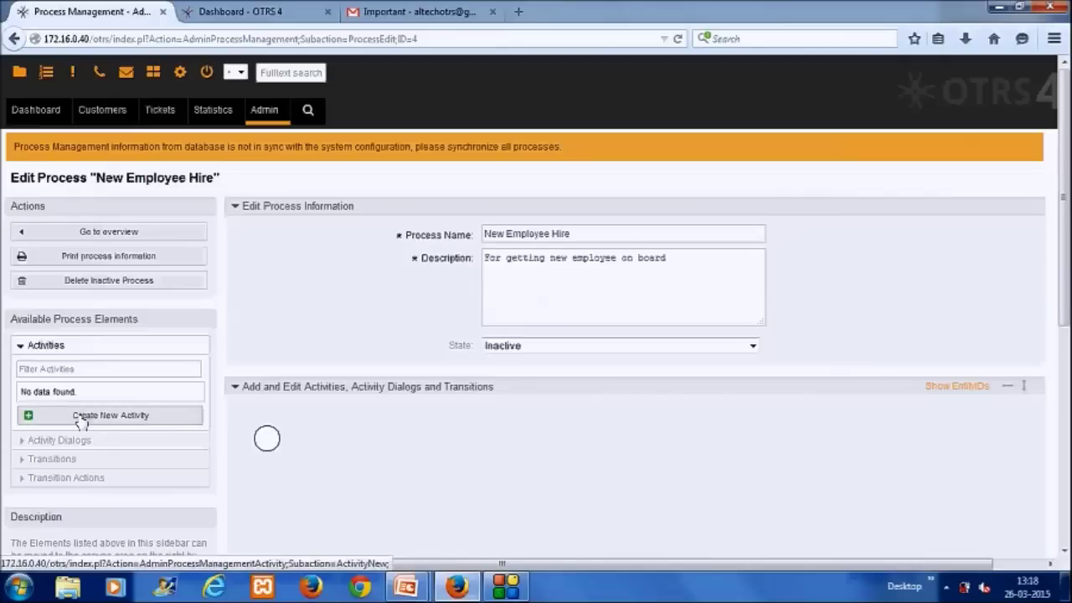
click(81, 424)
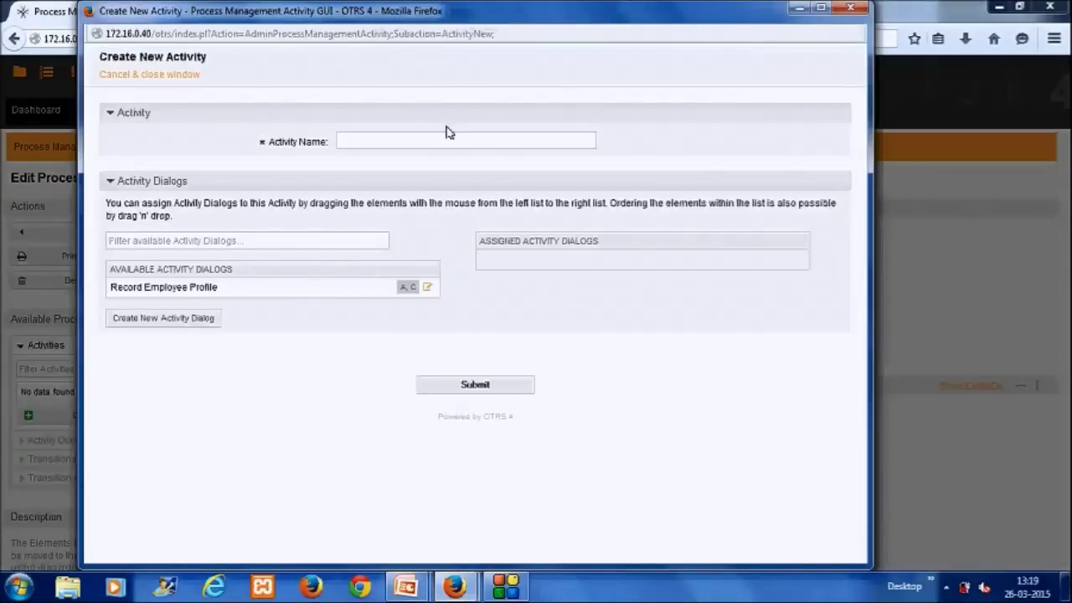
click(447, 142)
text(Recor)
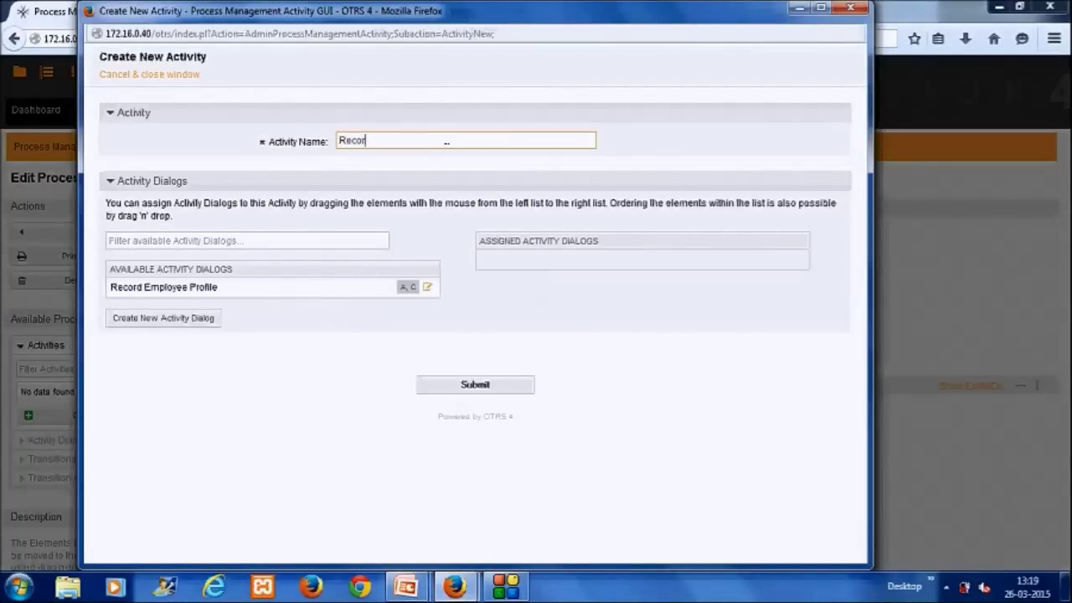
text(ding Employee Details)
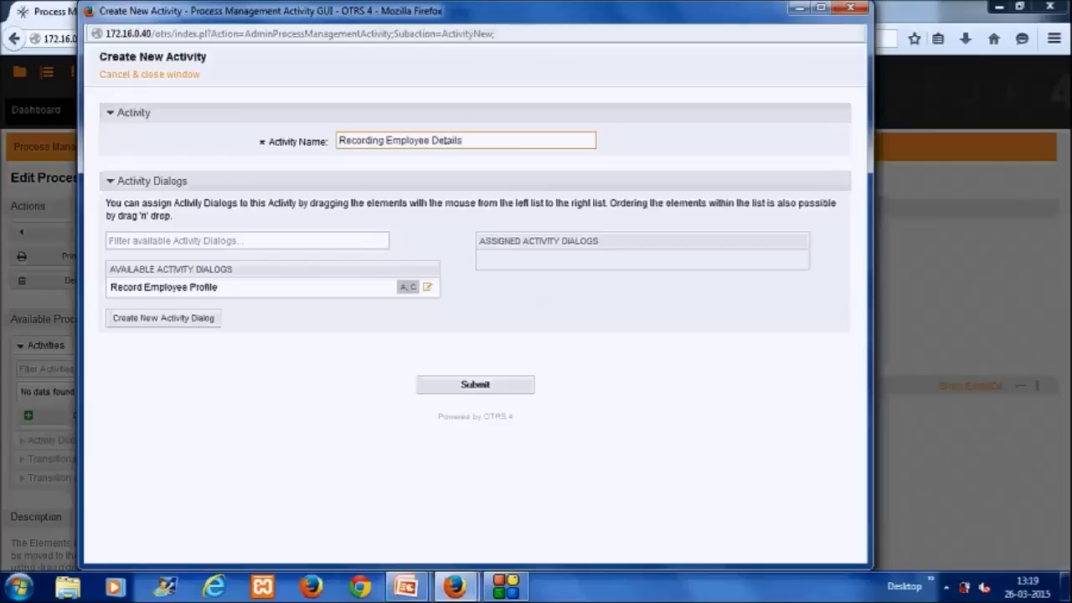
drag(284, 293, 567, 263)
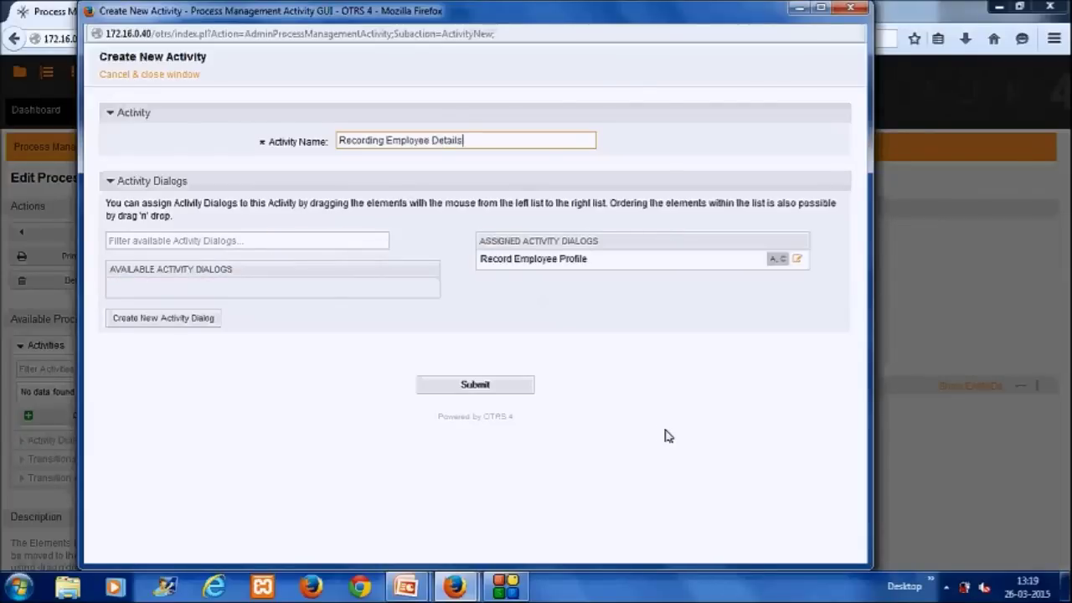
click(475, 386)
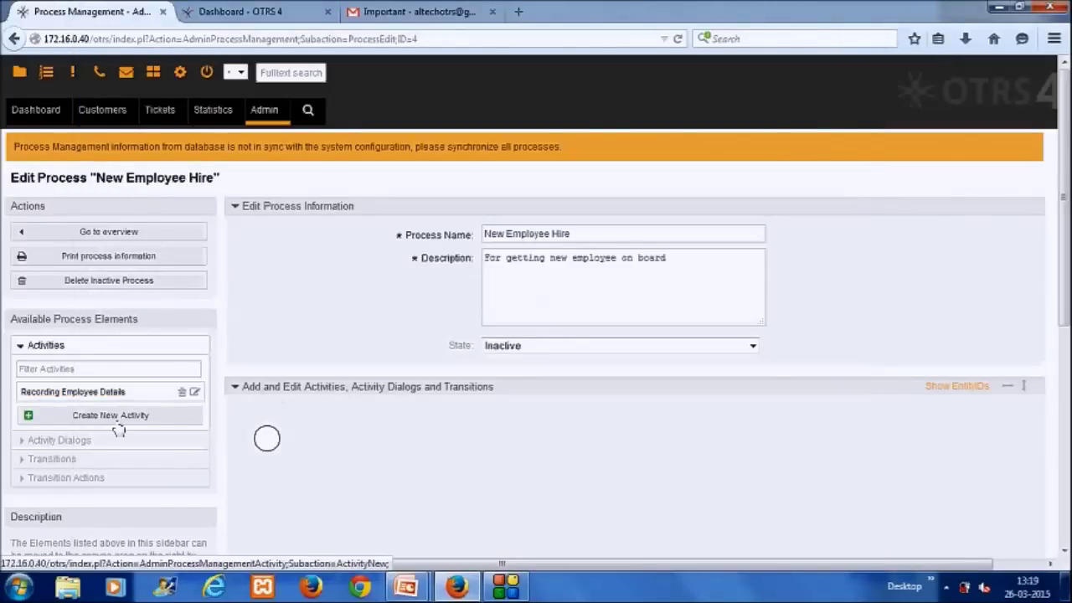
Step: Add a new activity named 'Create HR Profile', saved with no dialog assigned
click(117, 423)
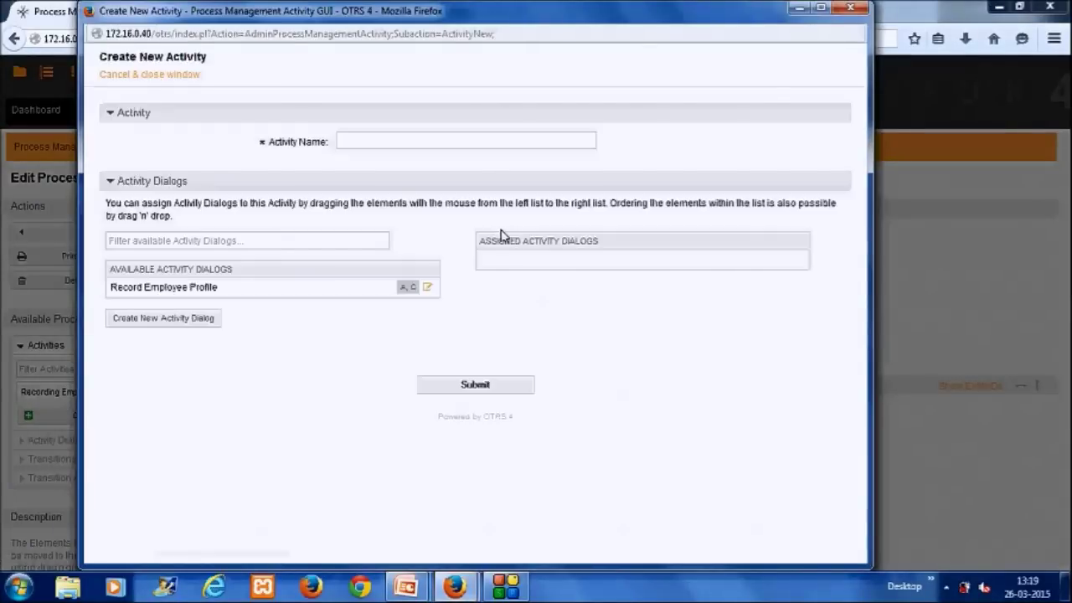
click(404, 141)
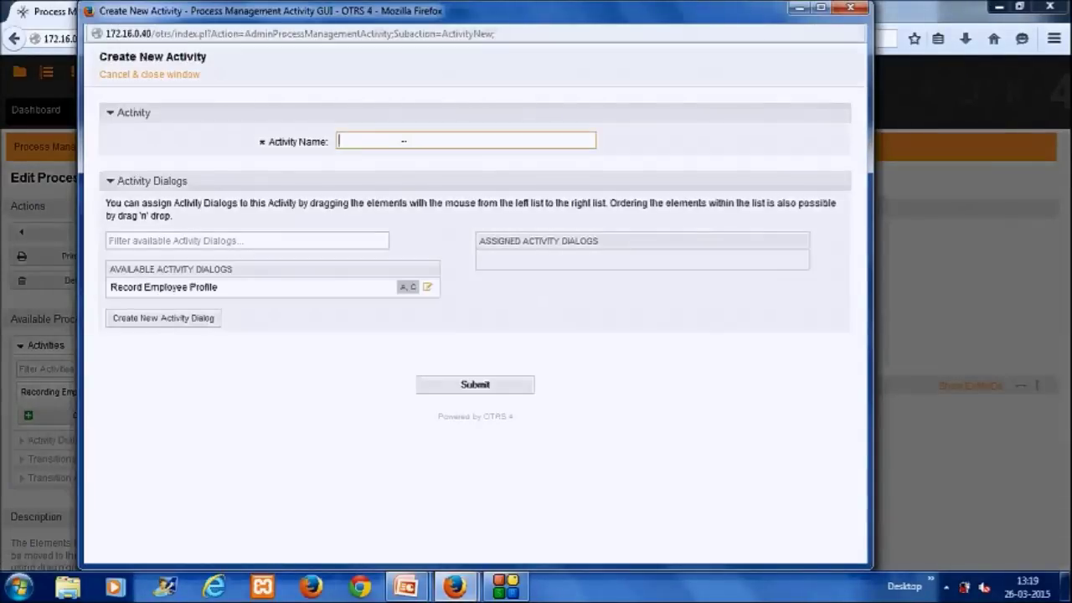
text(HR Department)
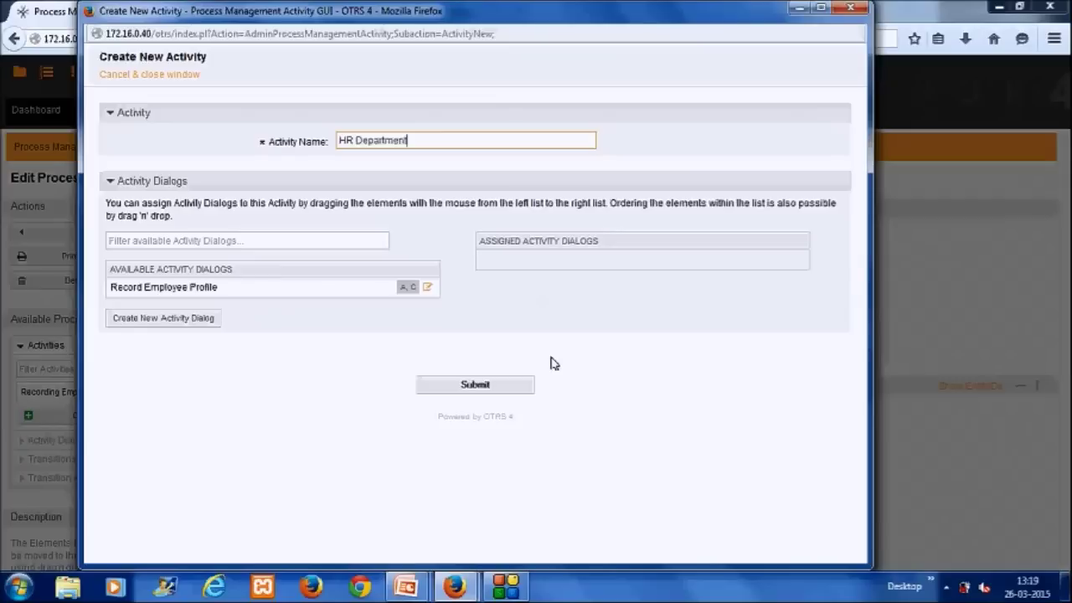
drag(414, 144, 338, 142)
text(Create HR Profile)
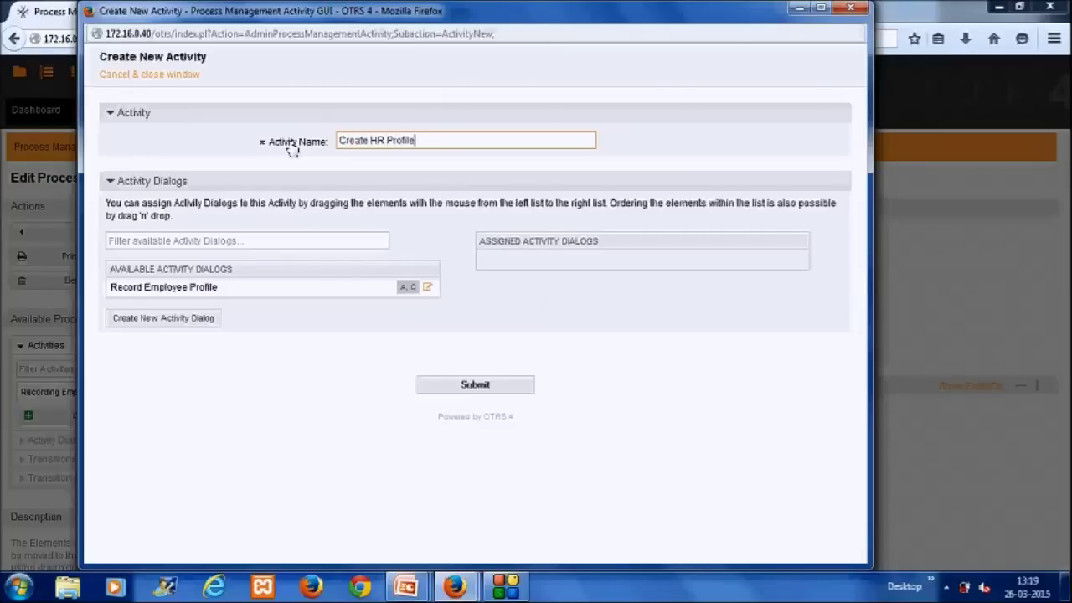
click(450, 390)
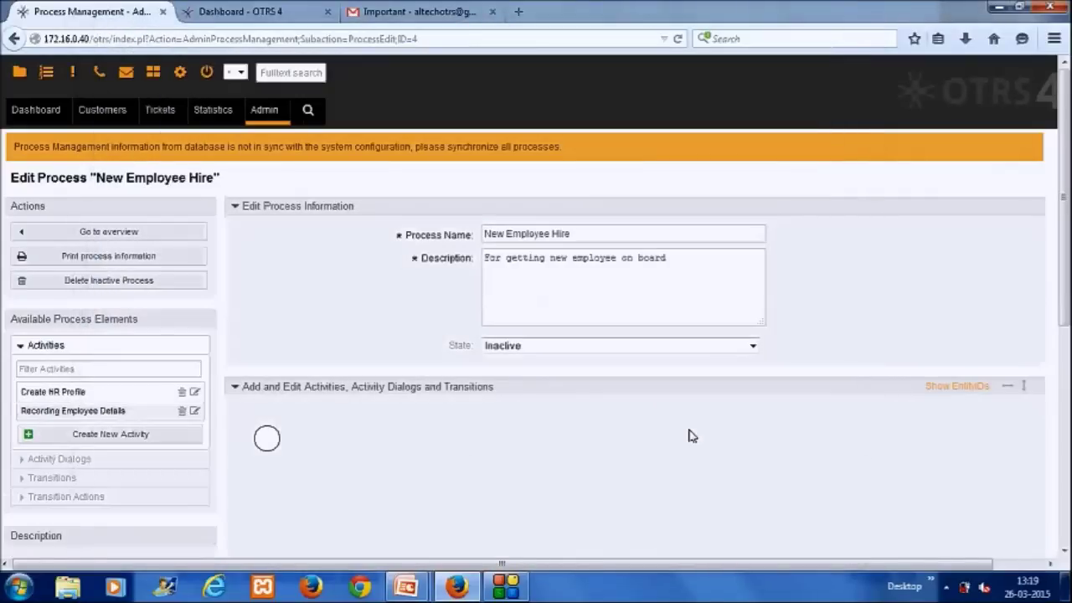
Step: Place Recording Employee Details after the start point and Create HR Profile on the canvas's right
scroll(1067, 327, down, 1)
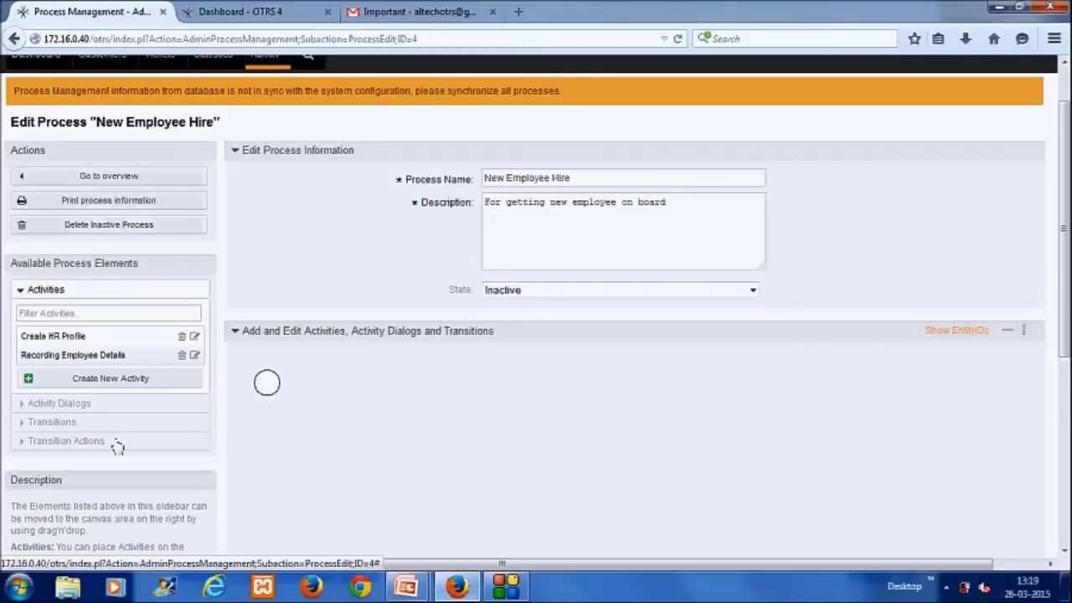
scroll(829, 402, down, 2)
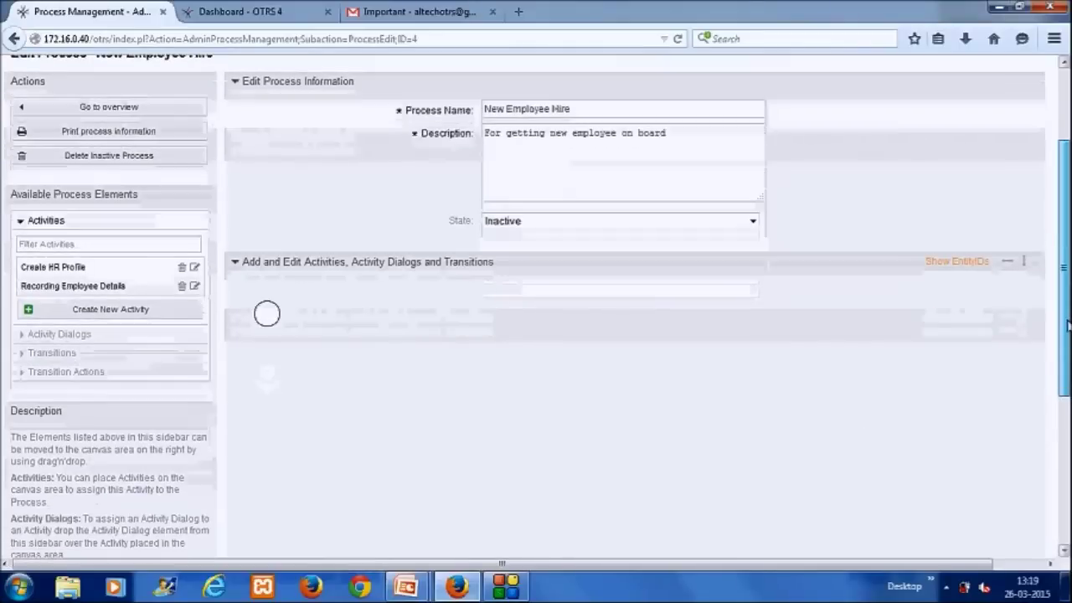
drag(88, 285, 416, 313)
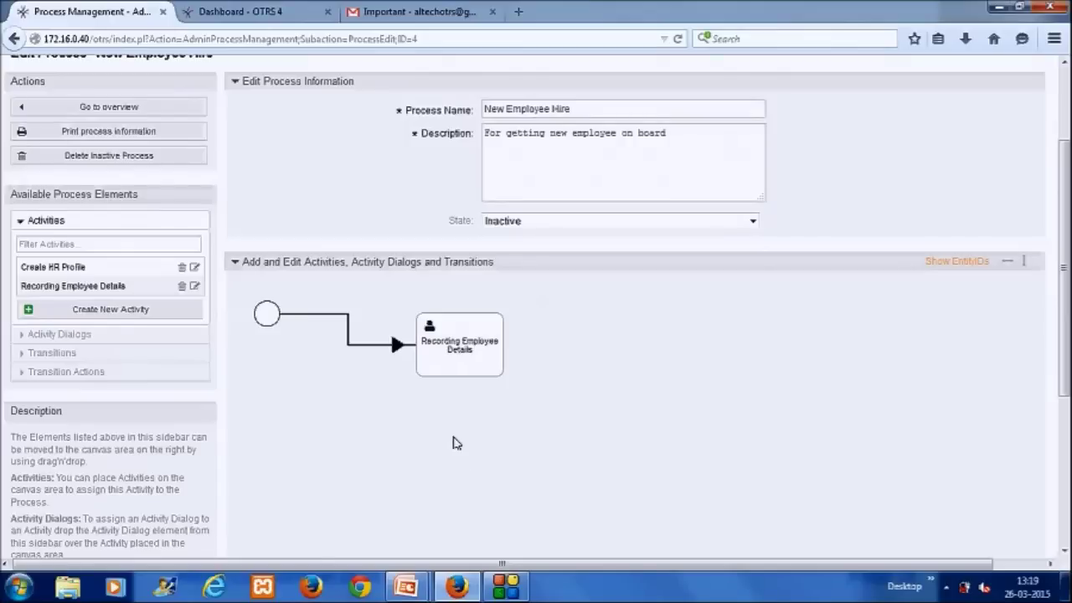
drag(56, 266, 682, 342)
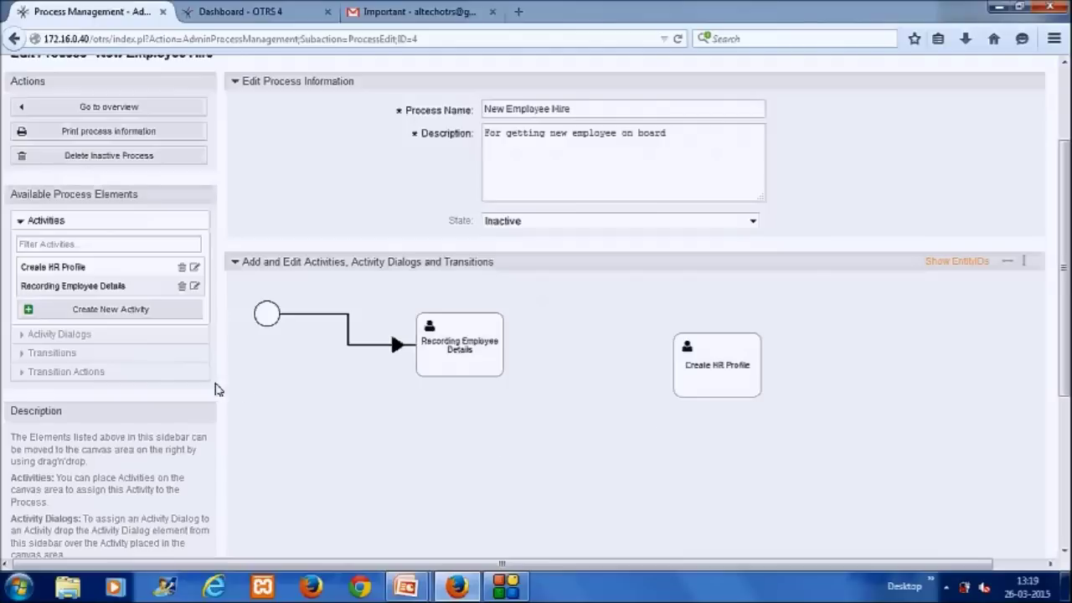
Step: Connect Recording Employee Details to Create HR Profile with the Submit to HR transition
click(115, 354)
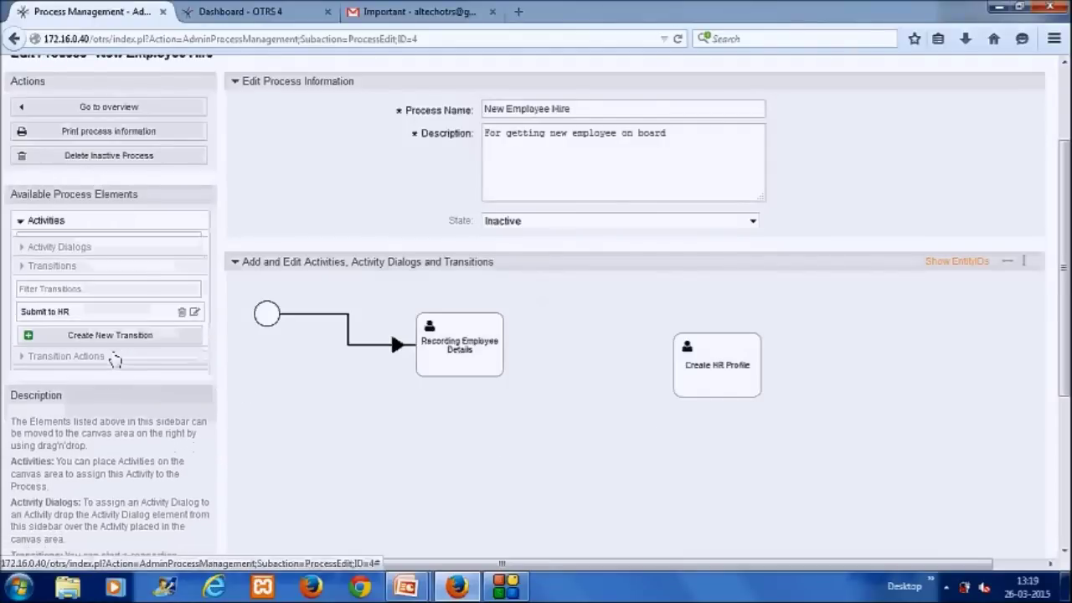
drag(72, 307, 475, 352)
drag(578, 408, 687, 373)
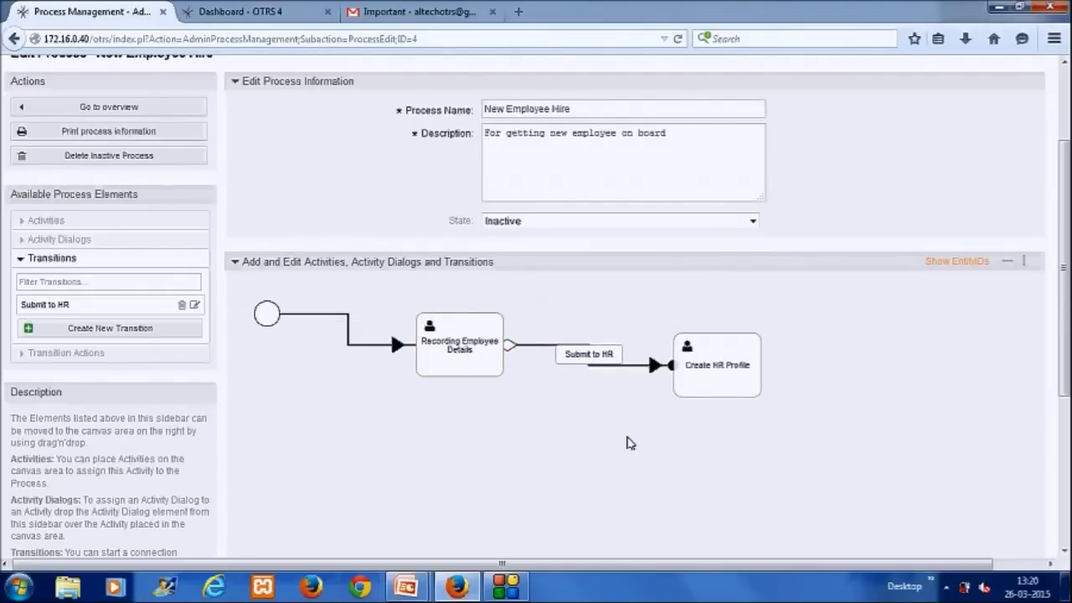
mouse_move(484, 362)
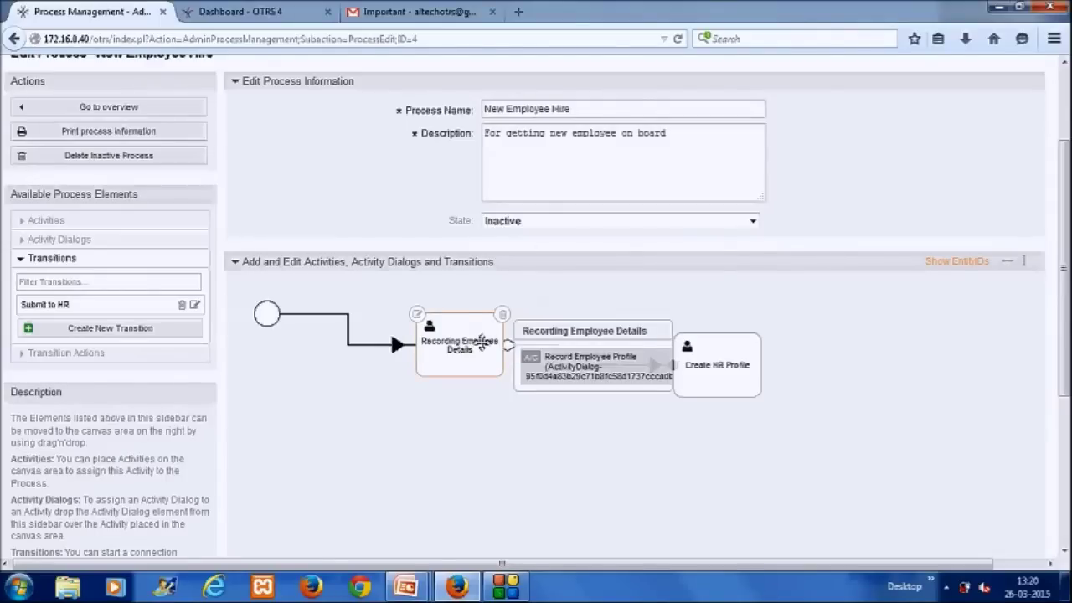
drag(480, 343, 491, 344)
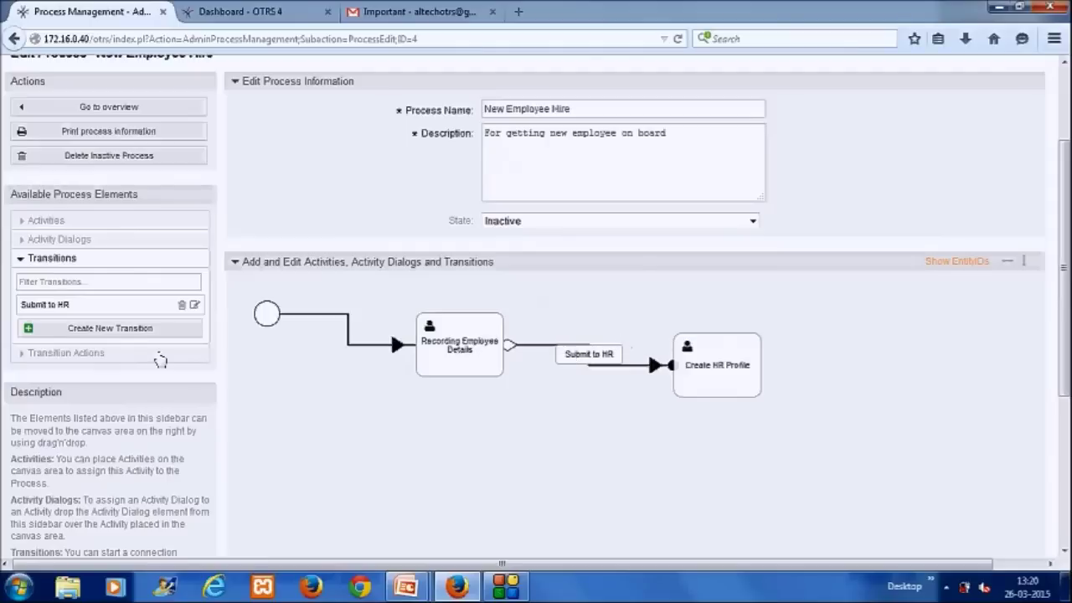
Step: Drop the Assign HR Agent and Move to HR Queue transition actions onto Submit to HR
click(26, 354)
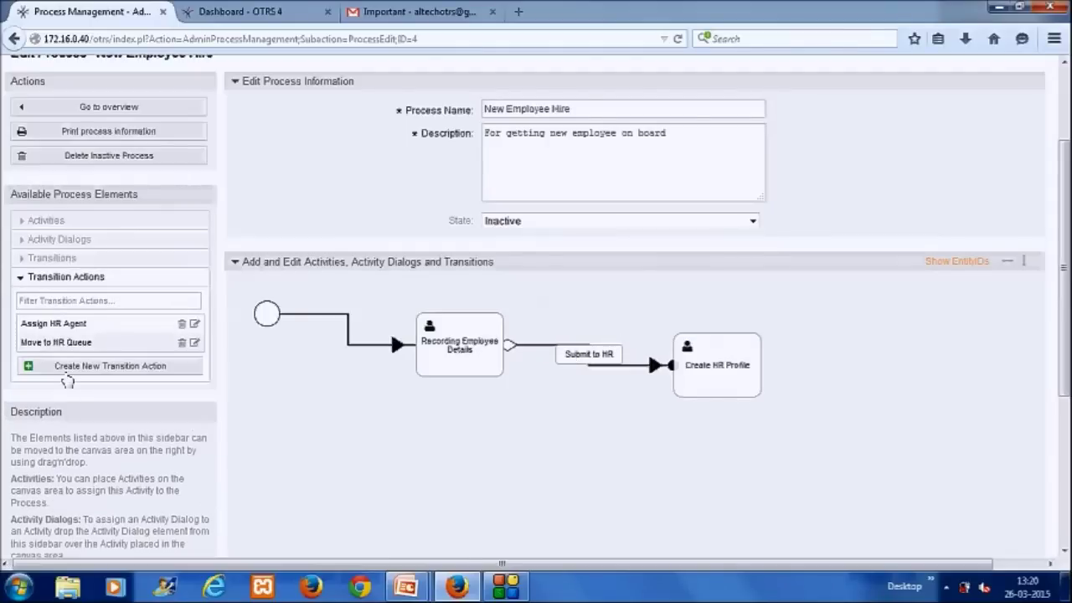
drag(73, 323, 533, 372)
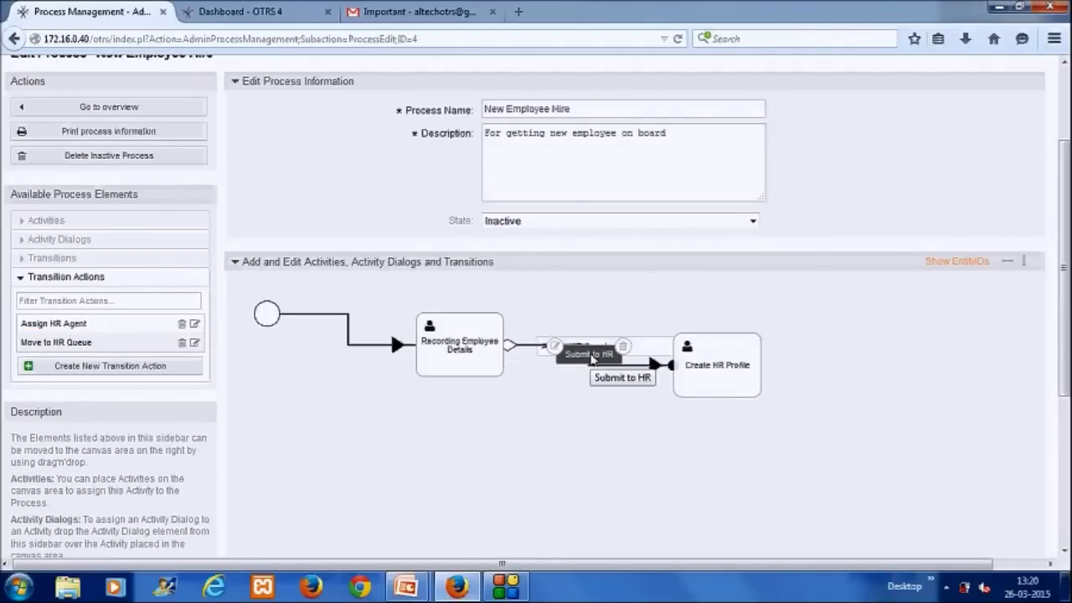
drag(97, 342, 595, 362)
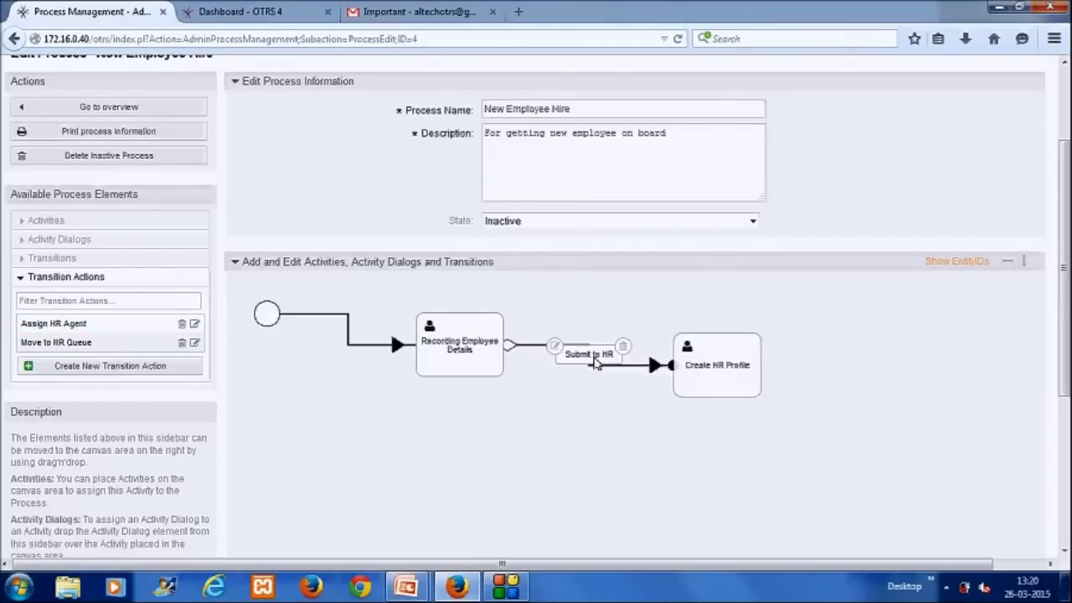
right_click(594, 362)
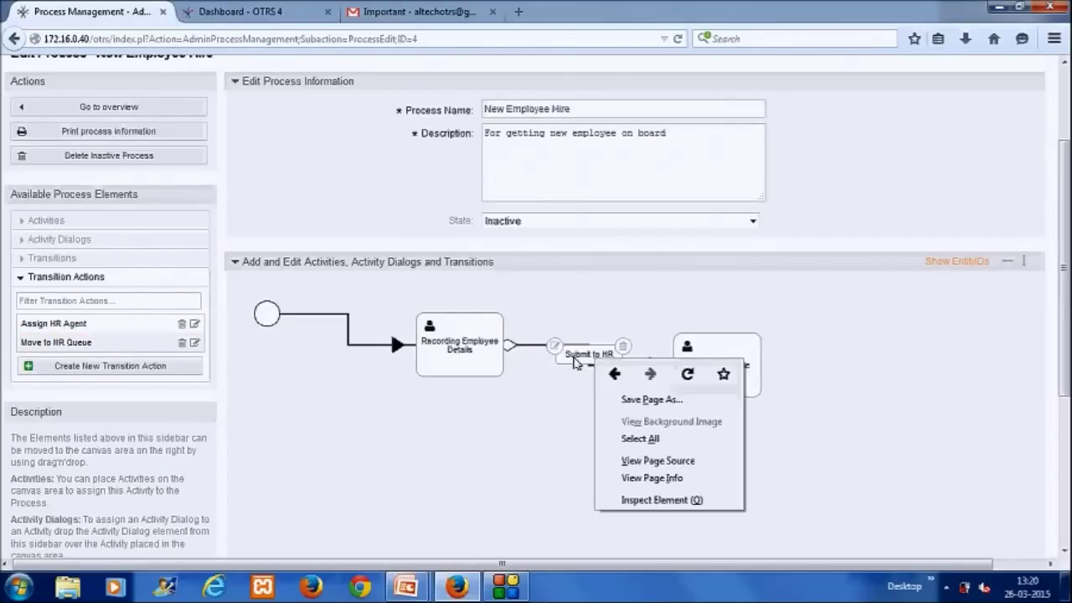
click(575, 361)
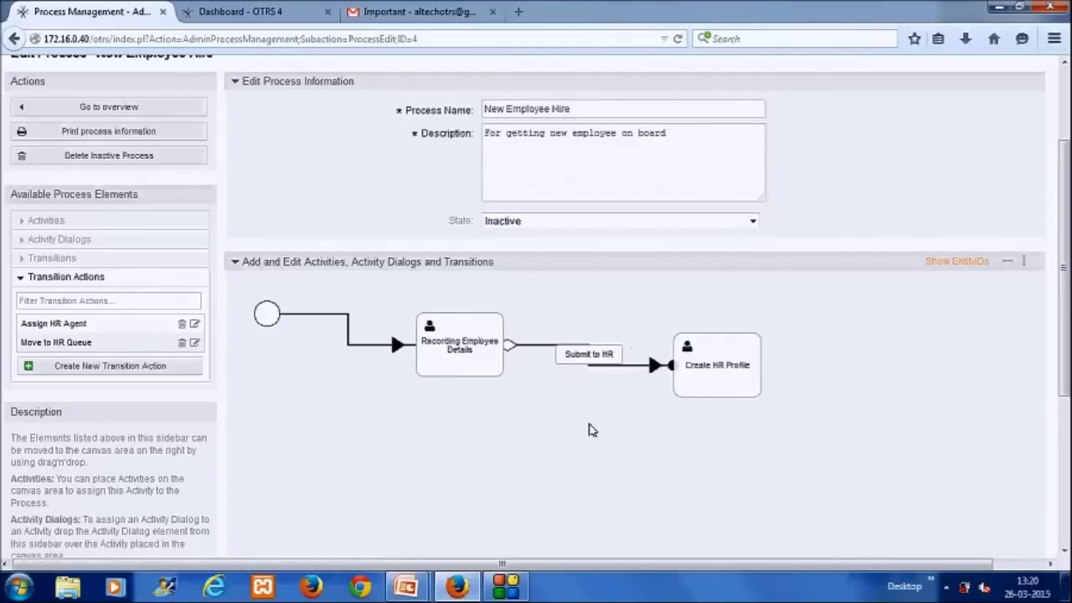
click(25, 262)
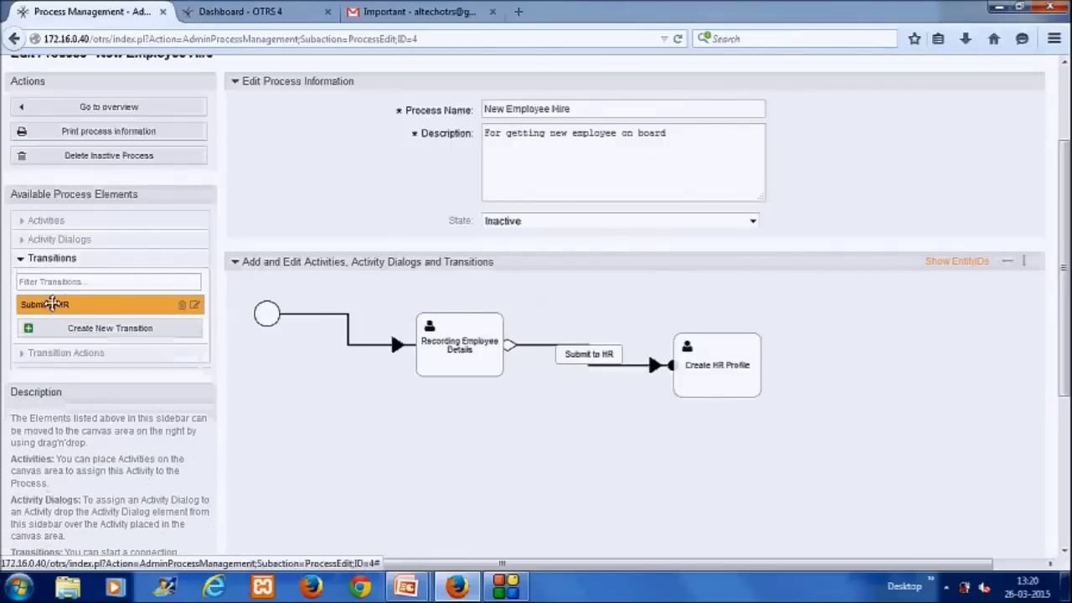
Step: In Submit to HR's path settings, assign Assign HR Agent and Move to HR Queue, then save
click(196, 308)
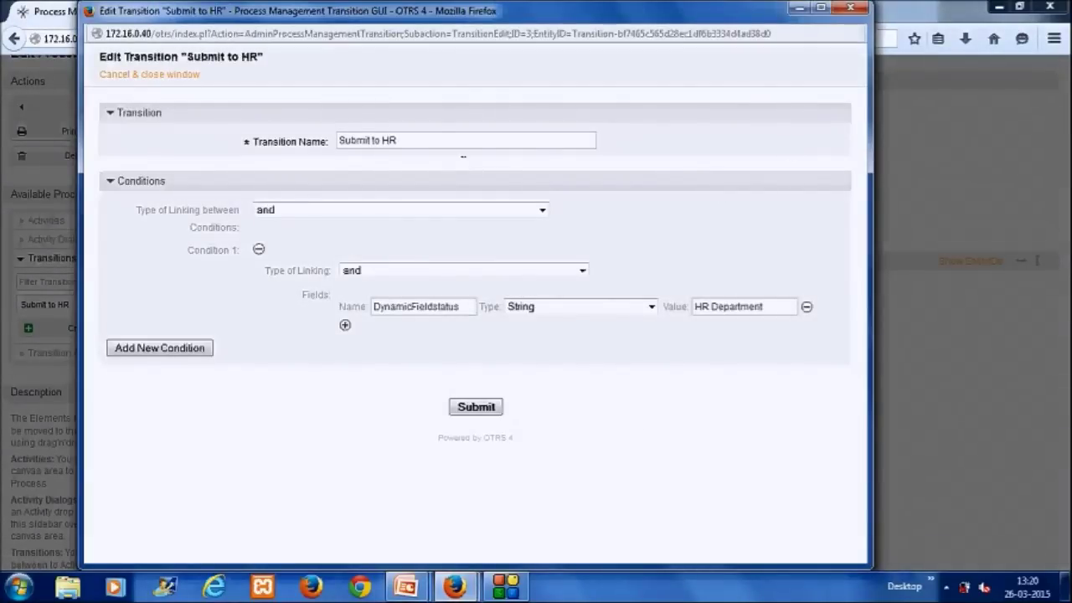
click(856, 10)
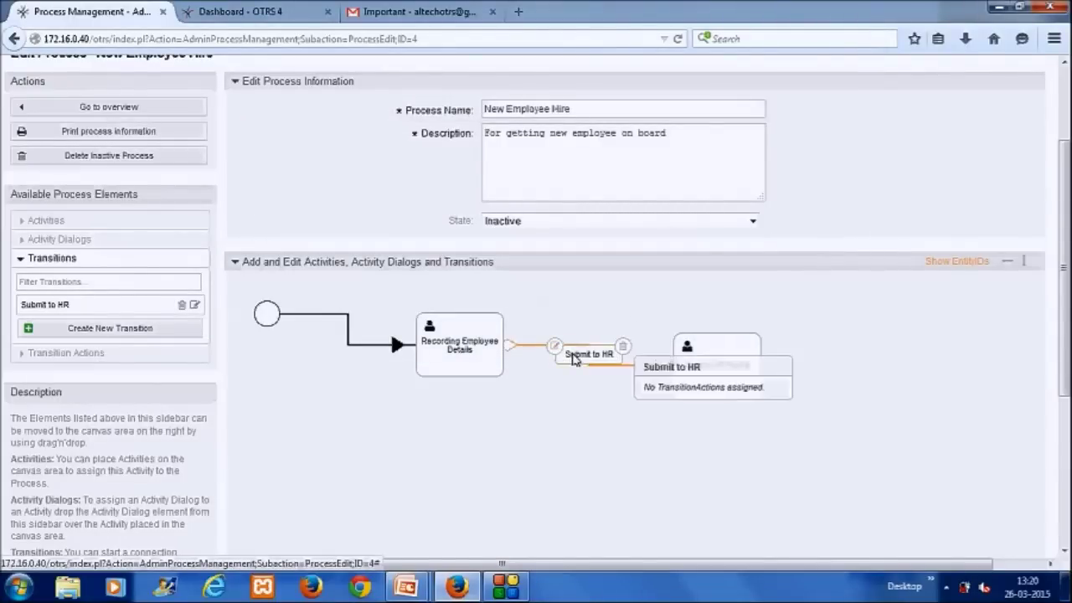
double_click(573, 356)
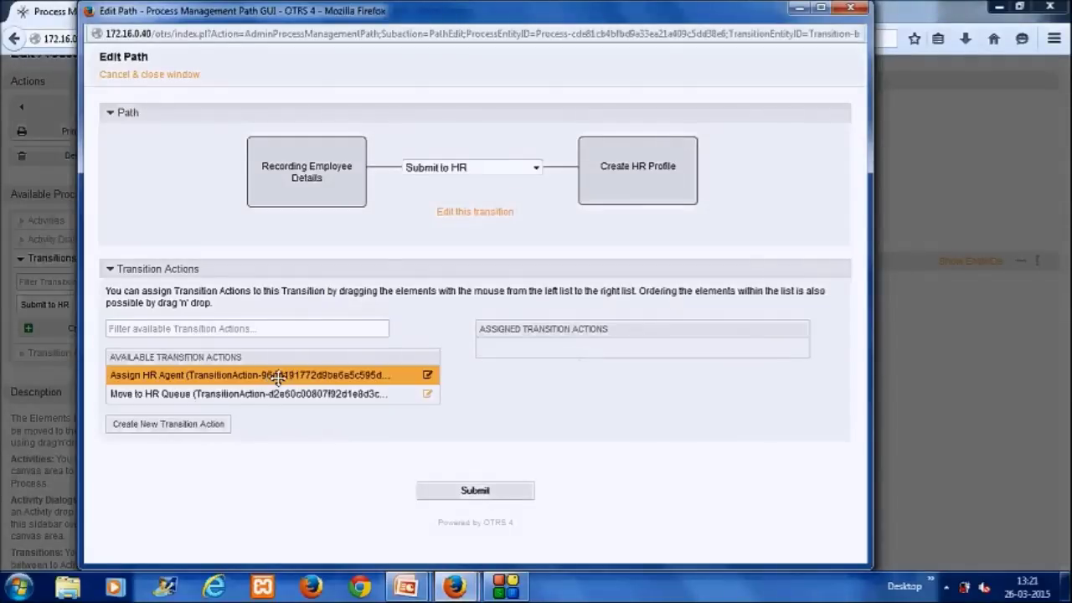
drag(279, 378, 540, 346)
drag(358, 374, 619, 345)
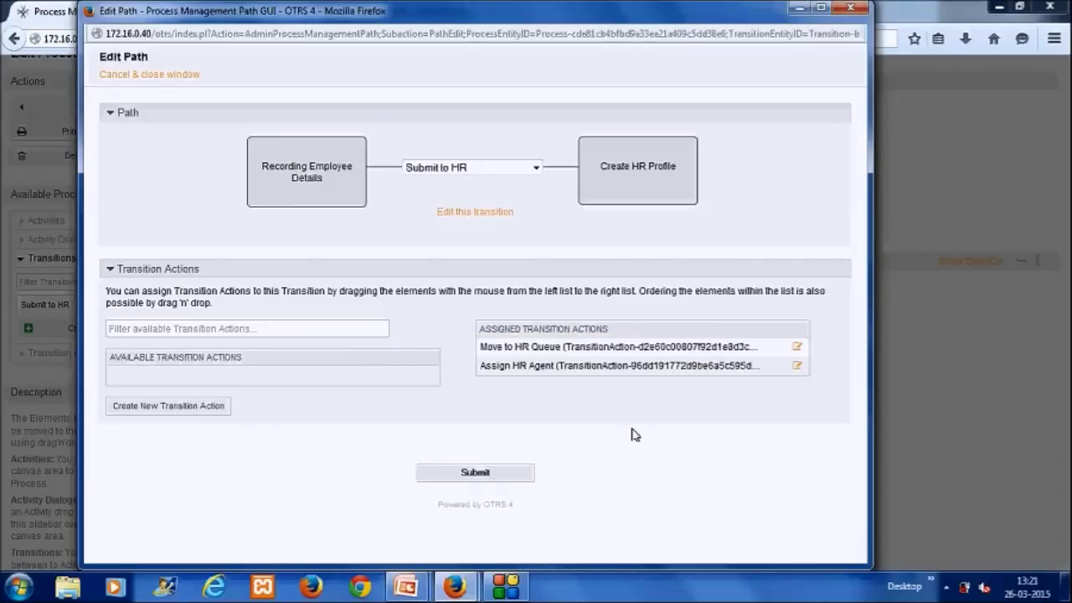
click(501, 474)
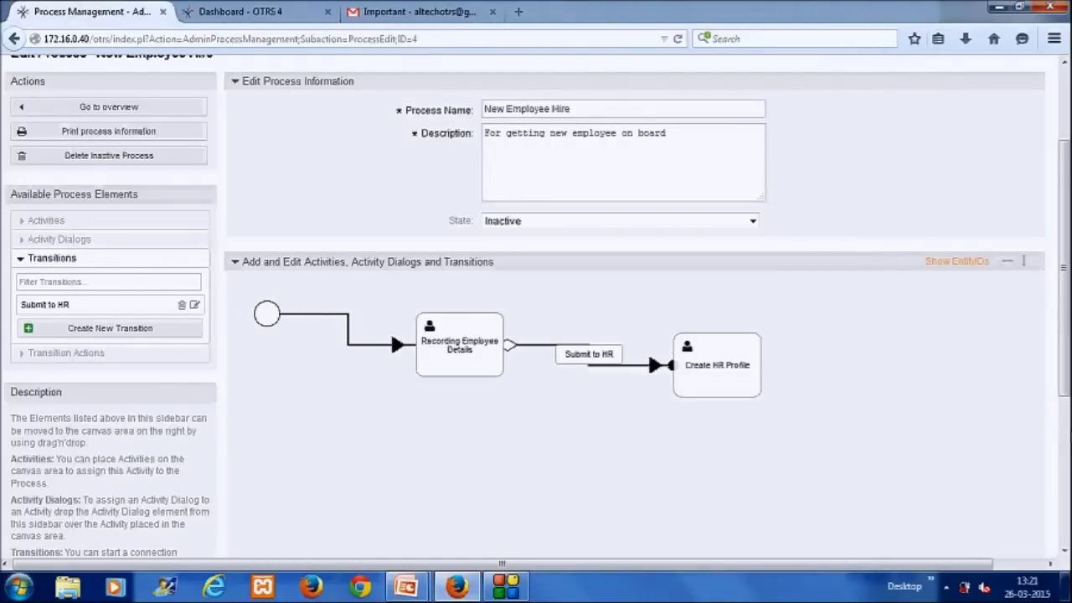
drag(1064, 268, 1063, 405)
drag(1065, 498, 1065, 327)
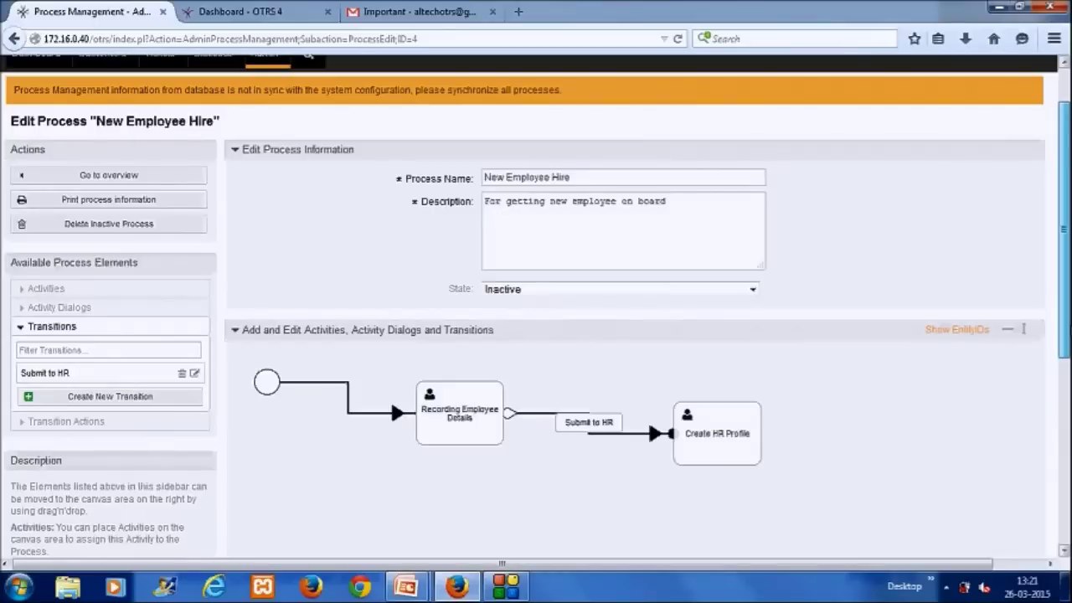
drag(1066, 339, 1067, 523)
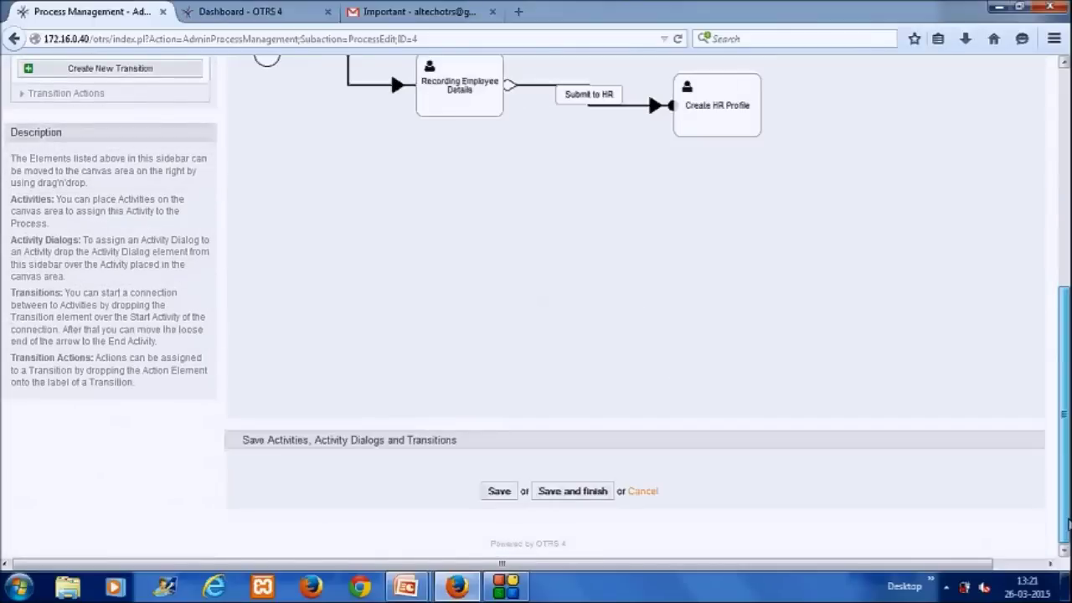
scroll(920, 373, up, 4)
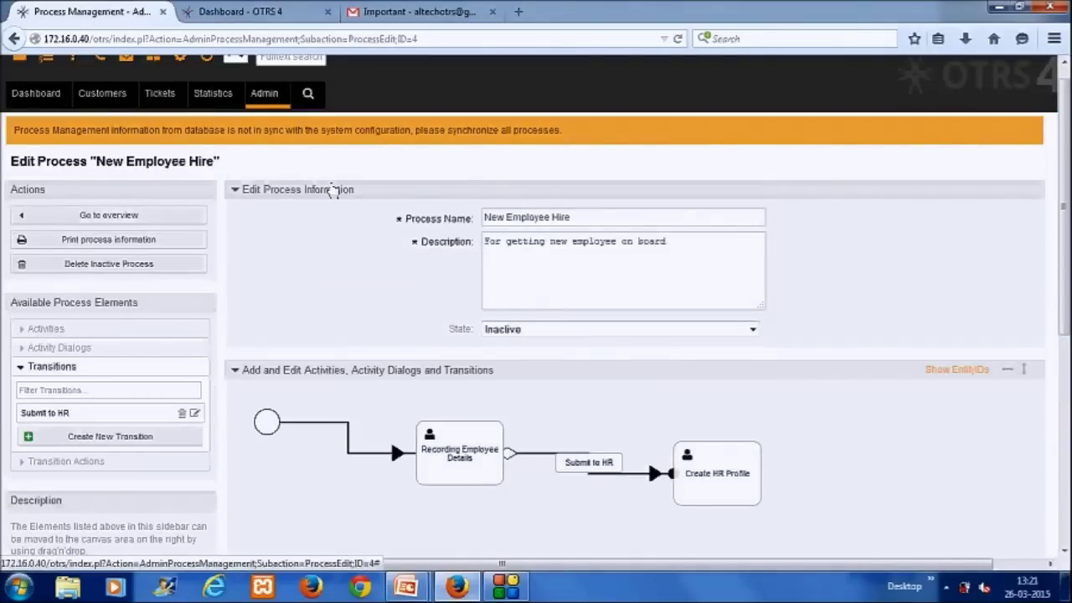
Step: On the other OTRS system, open Example new employee hire from Admin > Process Management
click(267, 12)
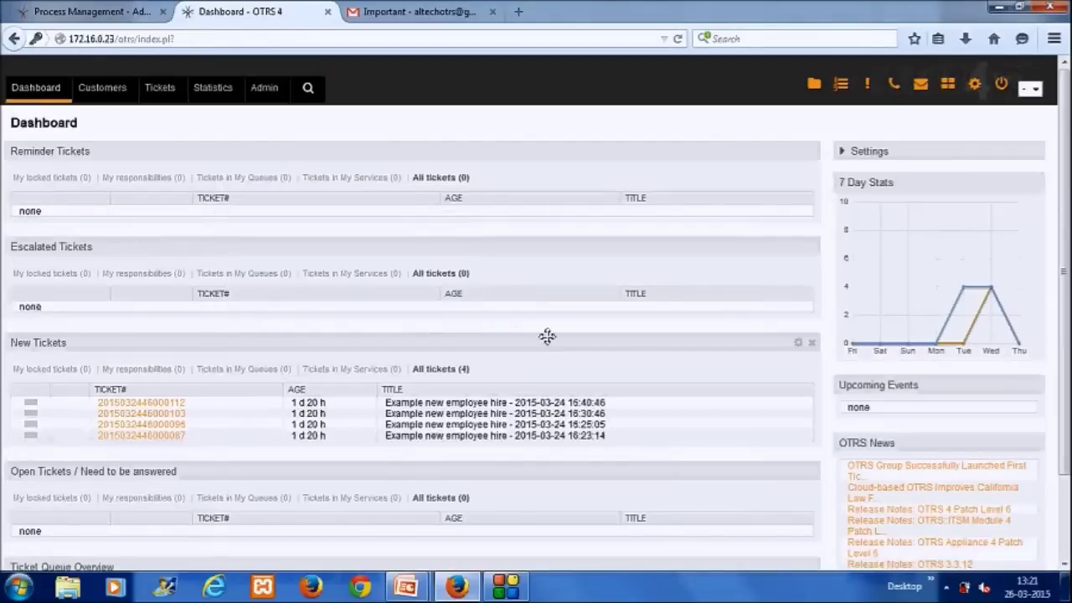
click(263, 89)
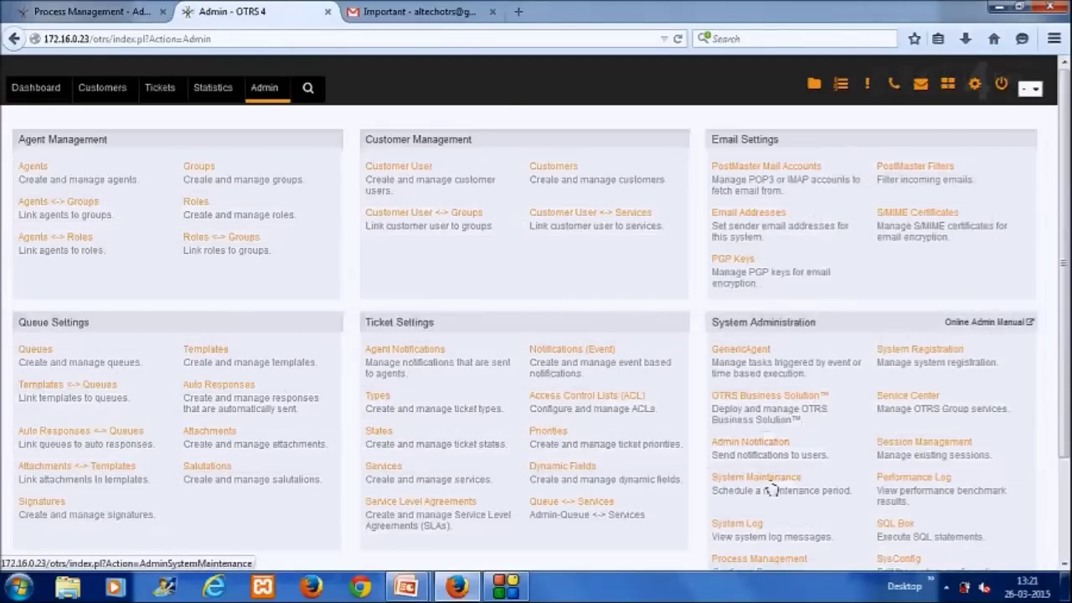
scroll(813, 519, down, 2)
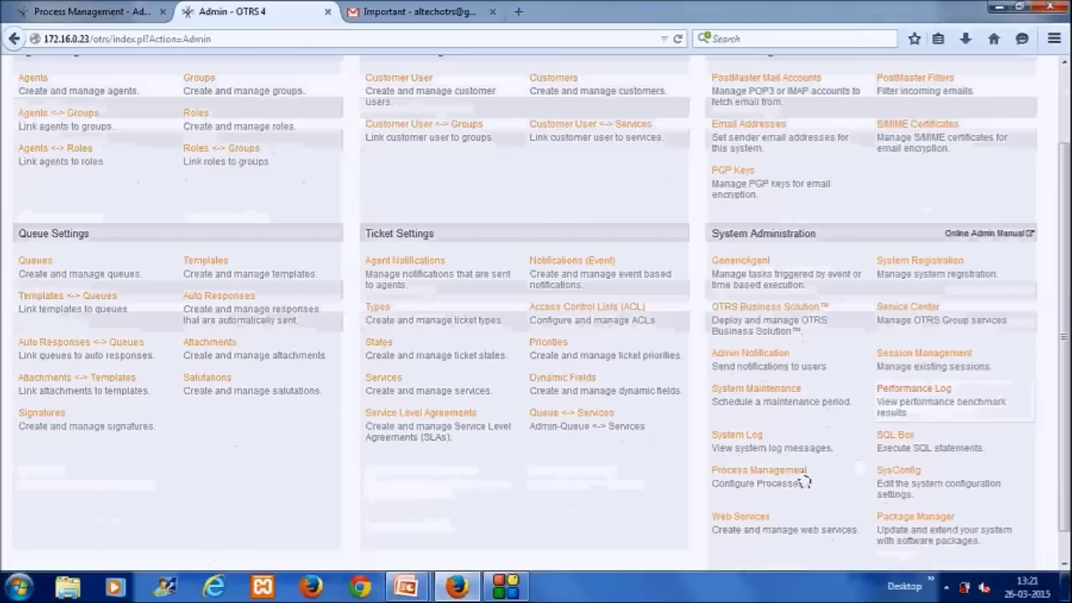
click(799, 482)
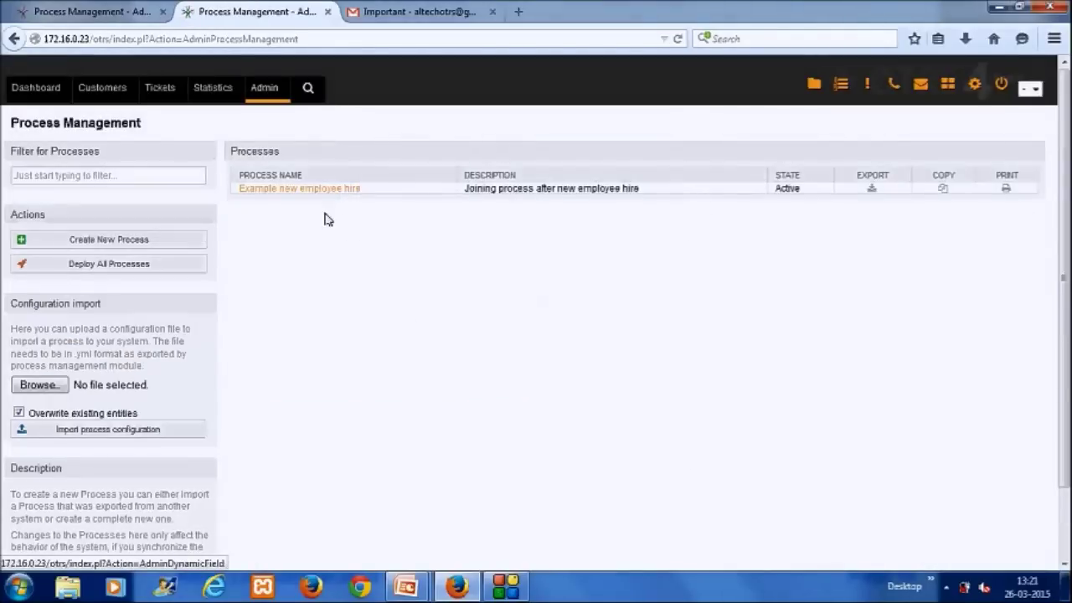
click(338, 190)
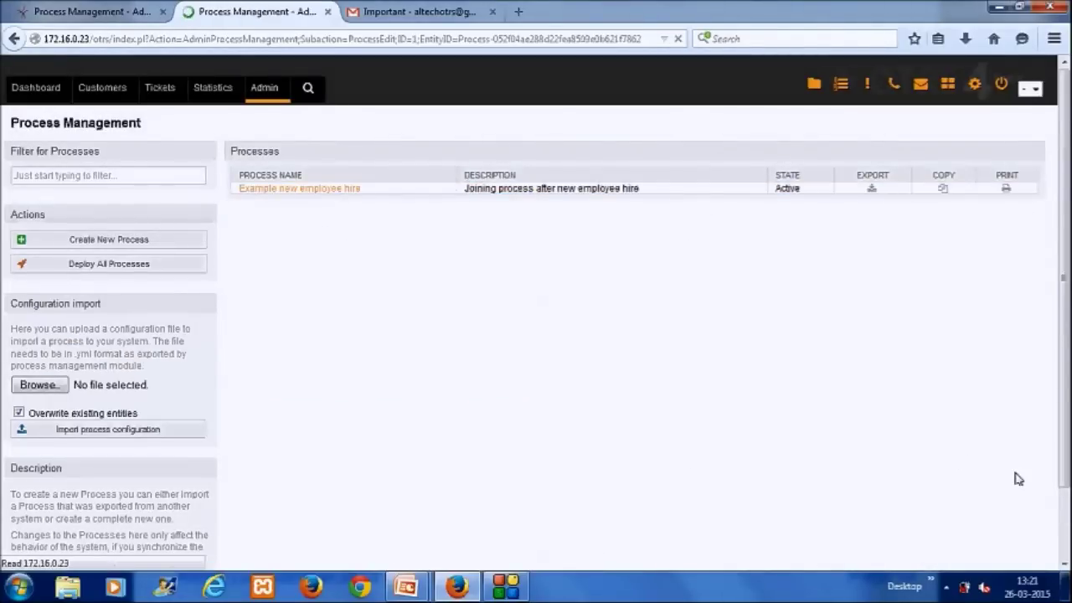
Step: Expand the Activity Dialogs, Transitions and Transition Actions lists and review the process diagram
scroll(536, 336, down, 3)
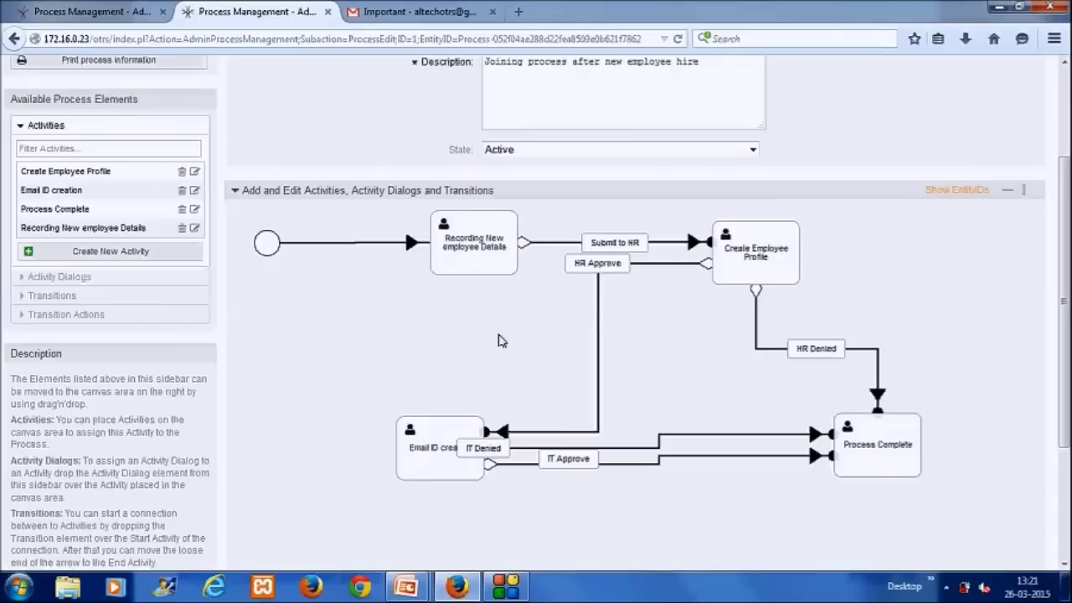
click(77, 280)
click(67, 310)
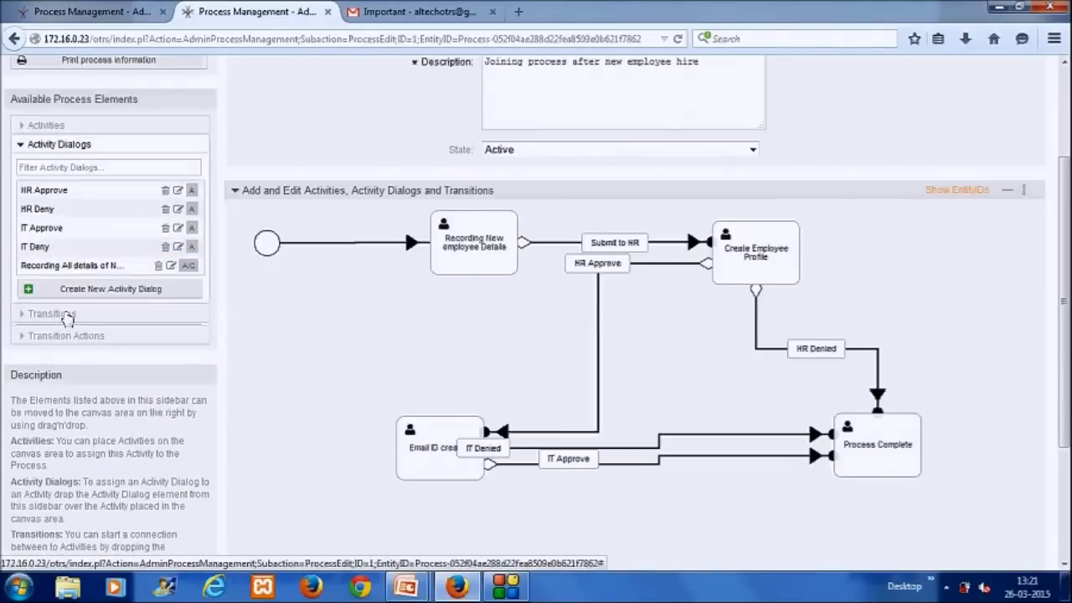
click(65, 335)
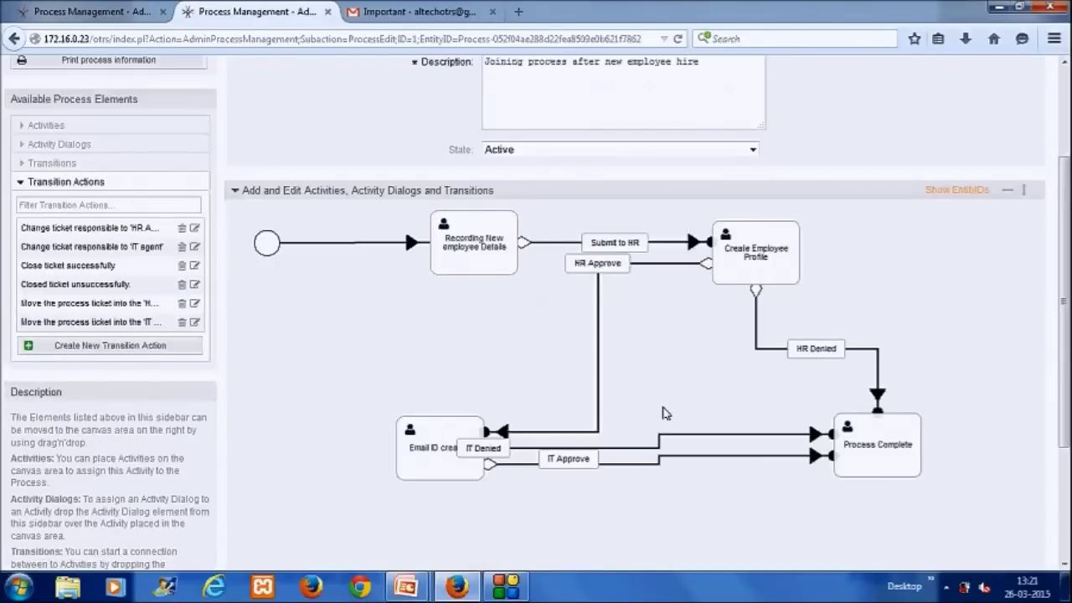
mouse_move(605, 240)
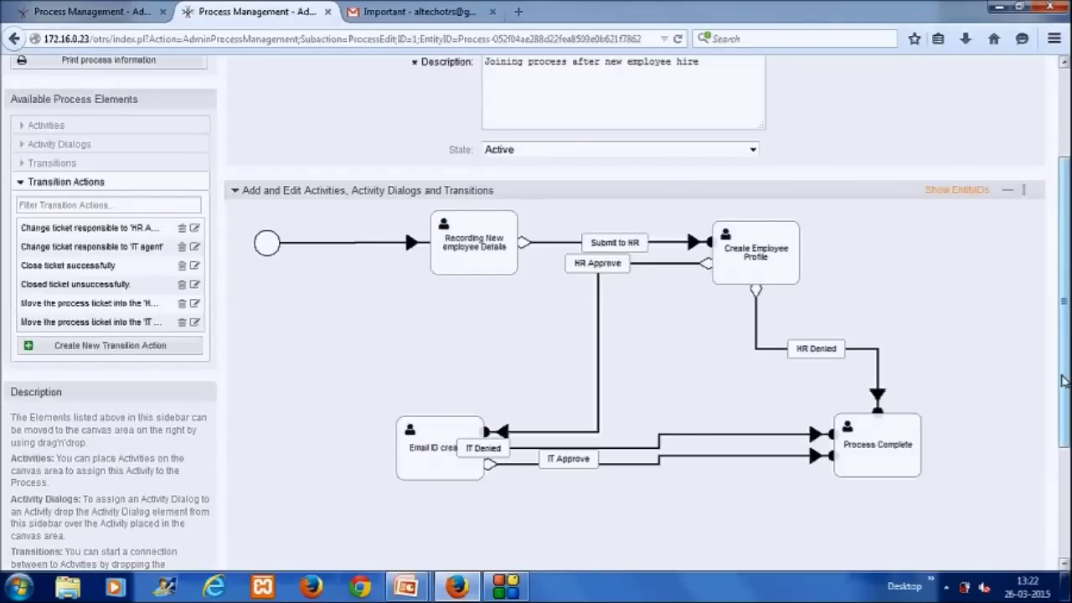
drag(1062, 381, 1062, 511)
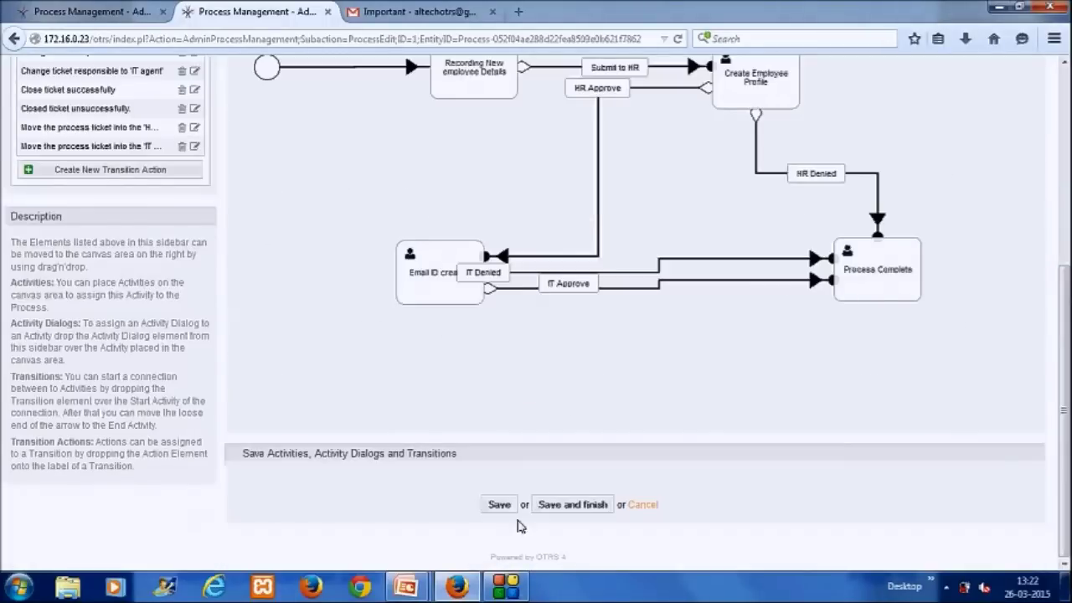
drag(1062, 402, 1062, 193)
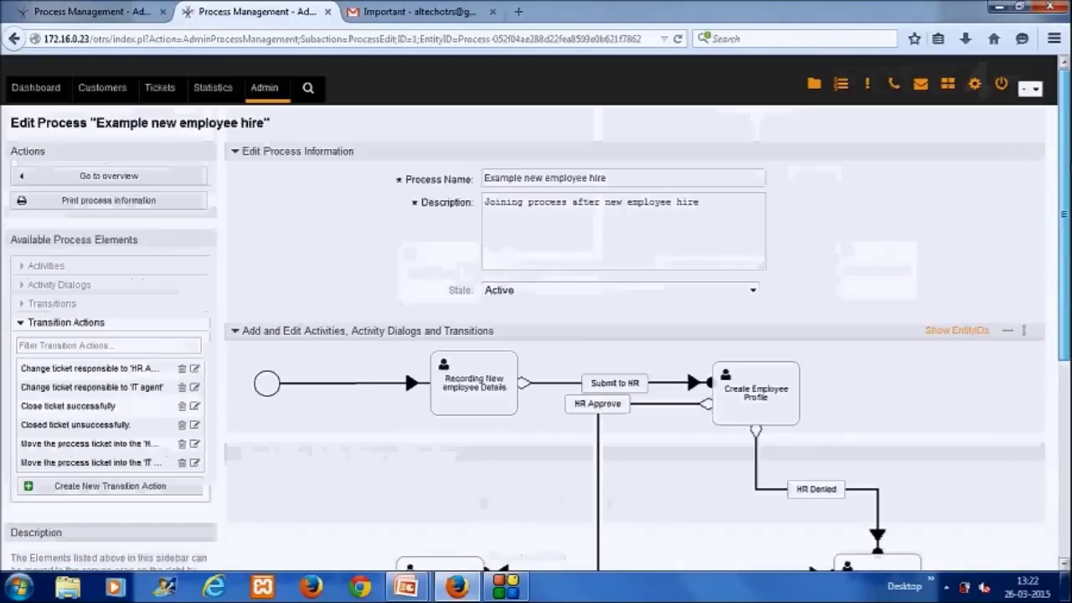
Step: From Admin > Agents, switch to the Hiring Manager agent and start Tickets > New process ticket
click(265, 90)
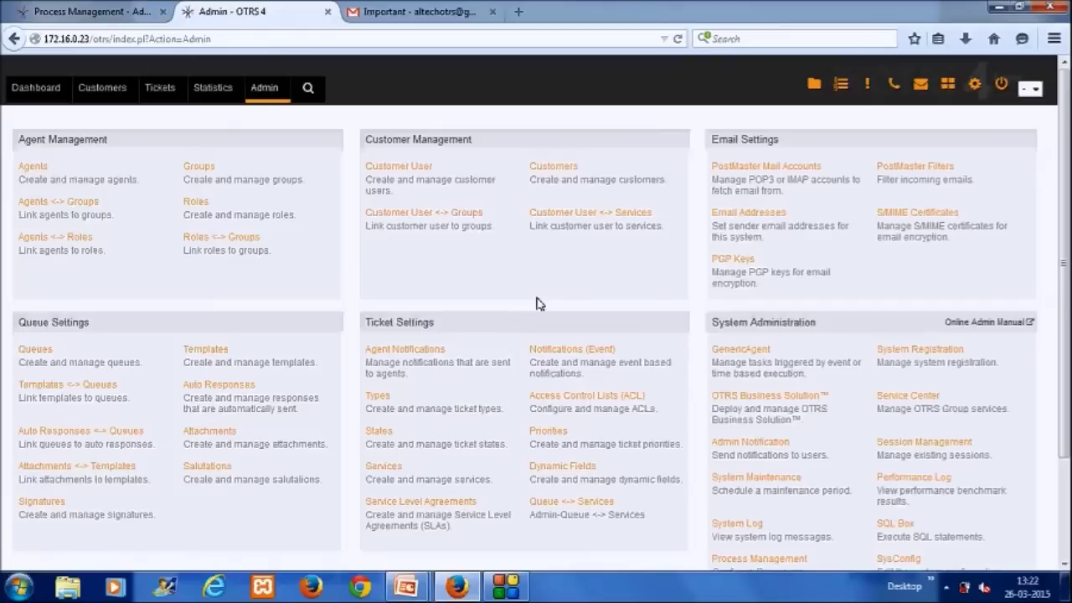
click(33, 166)
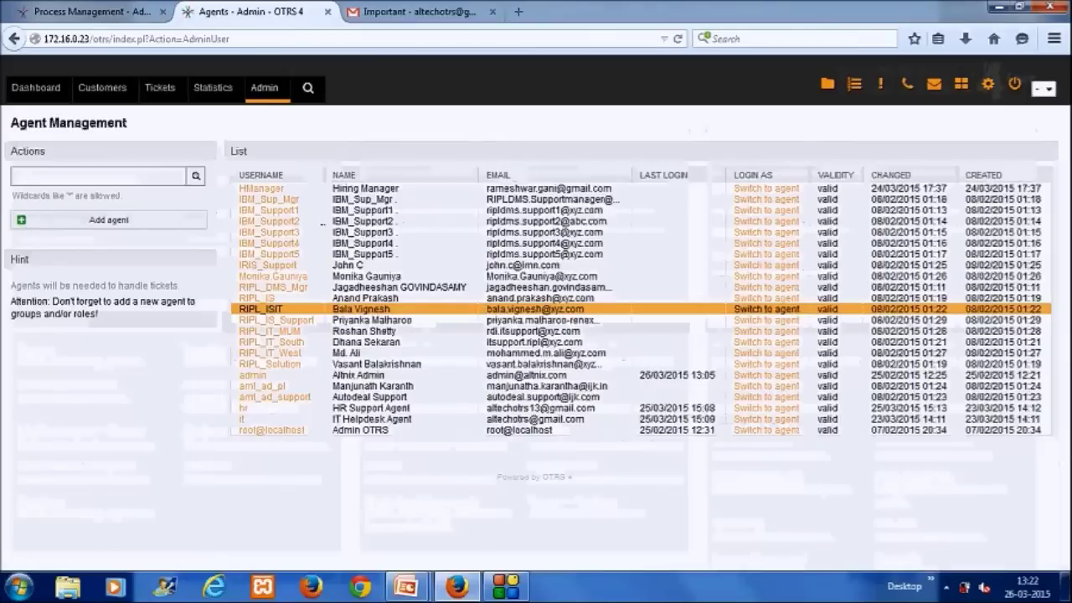
click(786, 191)
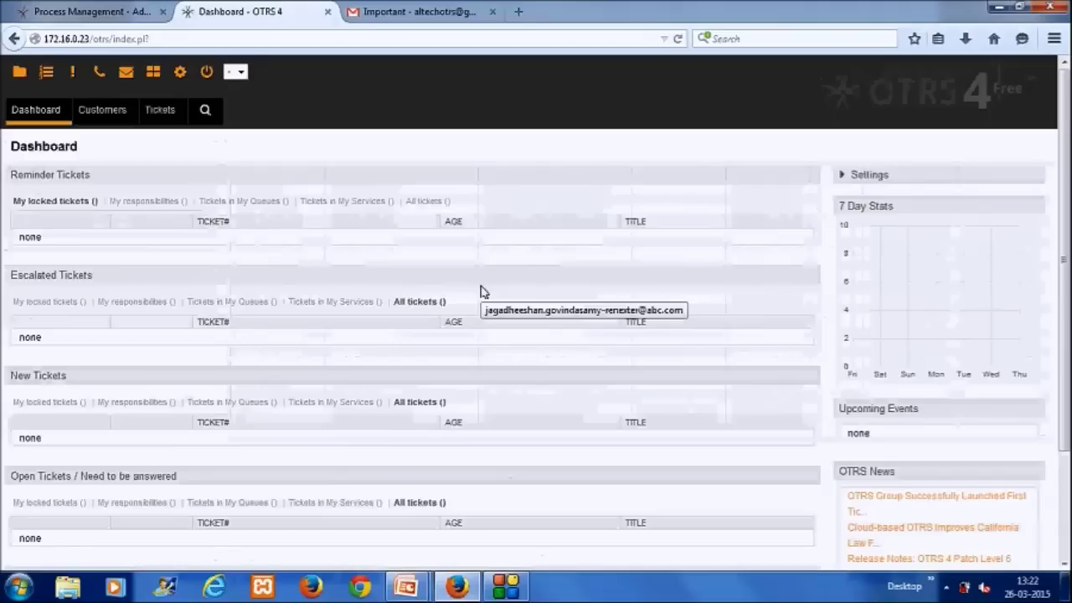
click(160, 114)
click(188, 247)
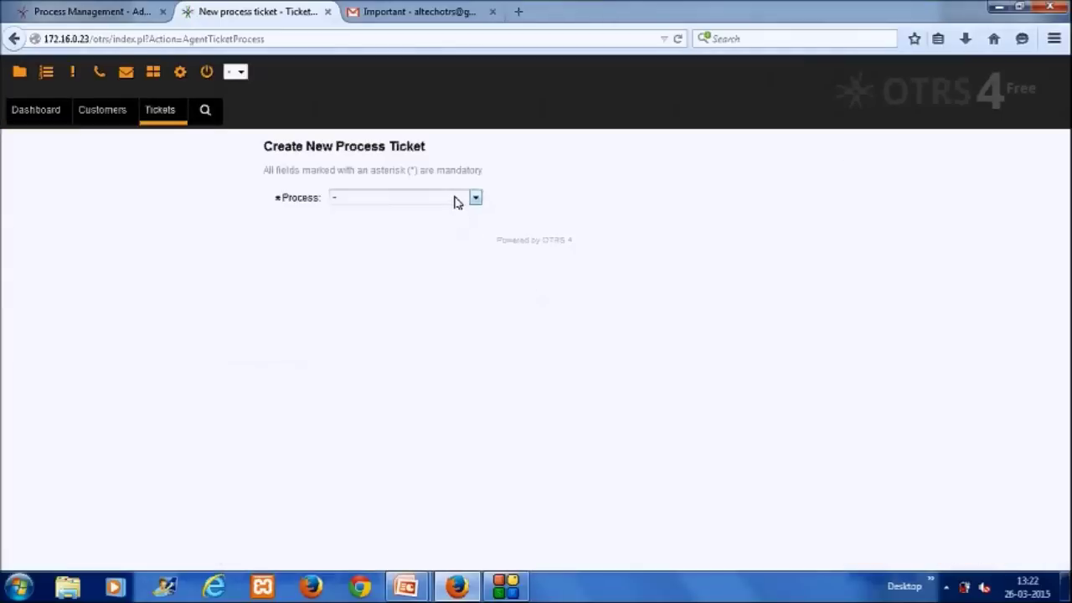
Step: Choose the Example new employee hire process and enter the new hire's first and last name
click(455, 199)
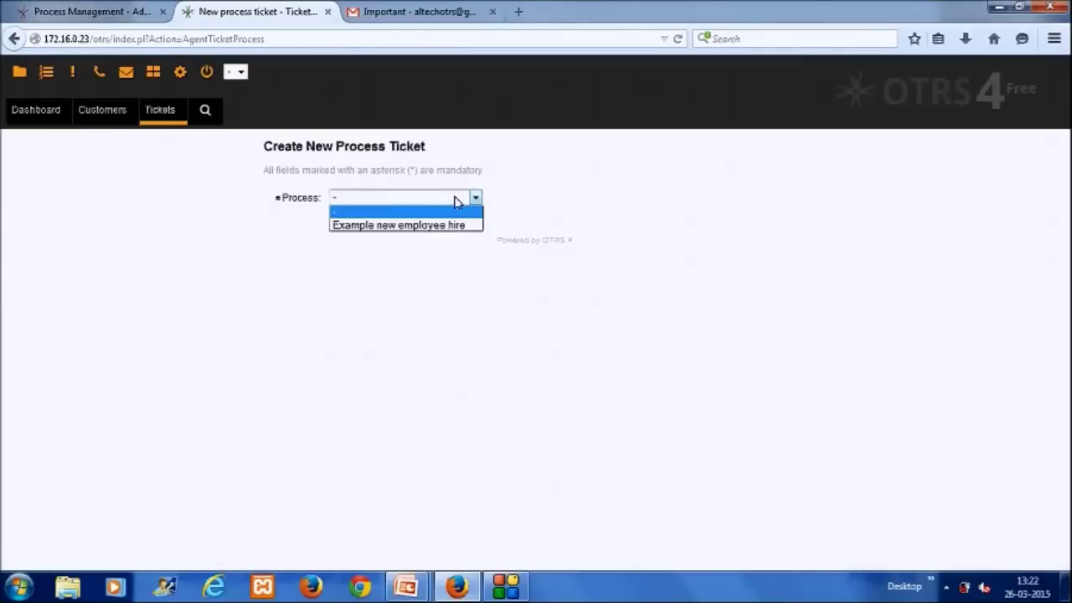
click(422, 226)
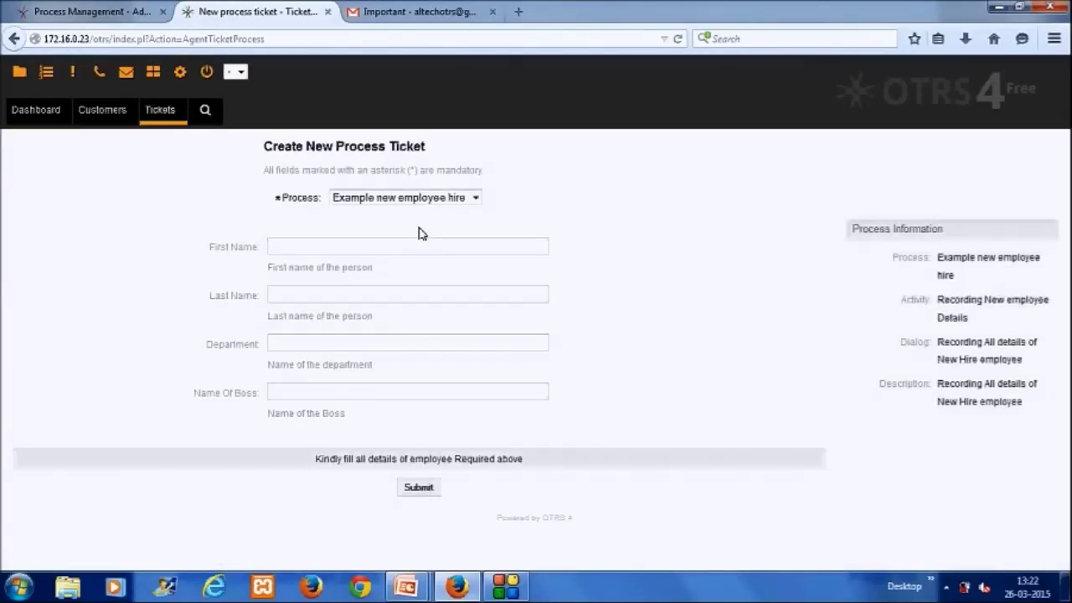
click(398, 247)
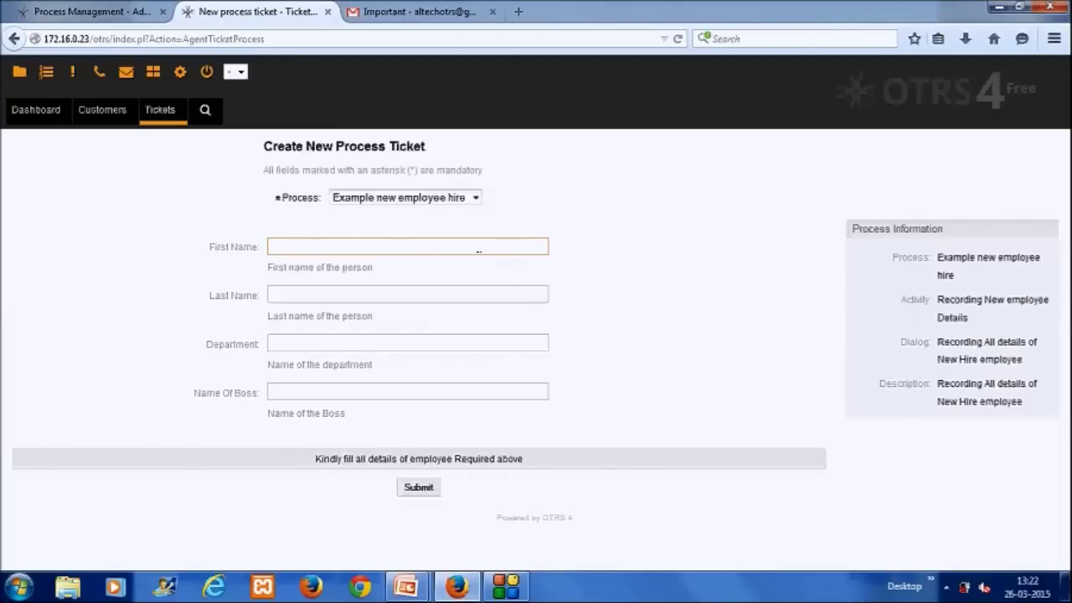
text(Embury)
drag(387, 246, 287, 247)
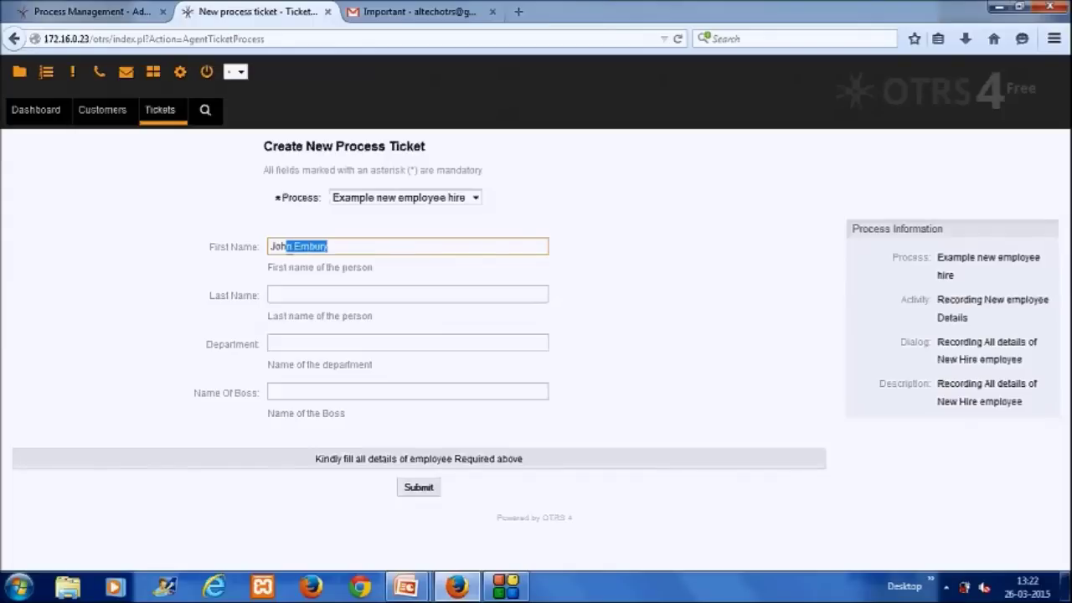
key(BackSpace)
key(Tab)
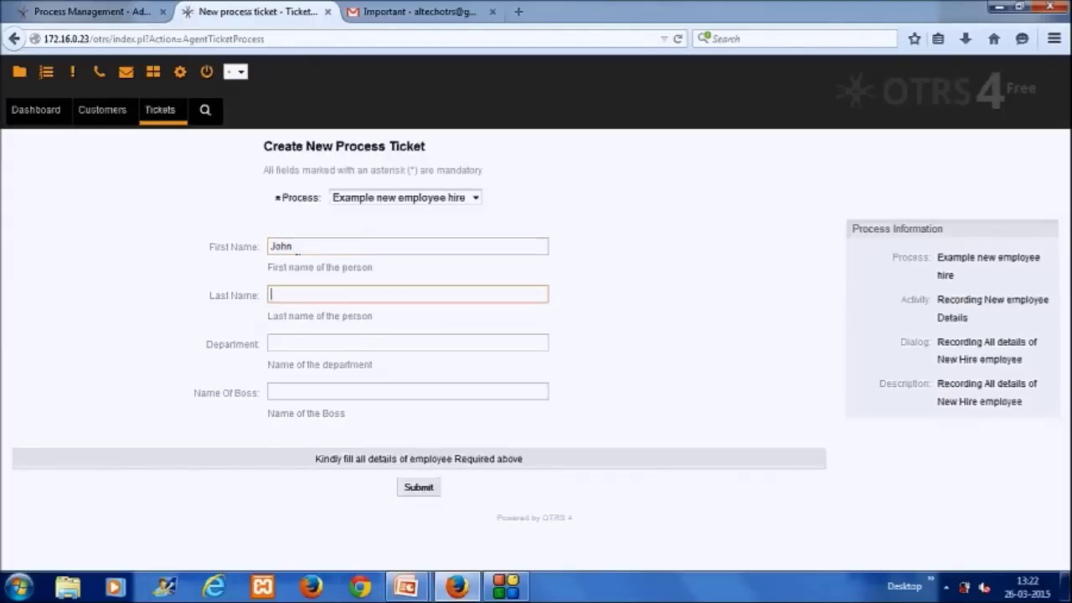
text(Embury)
Step: Set Department to Design, fill in the boss's name, and submit the ticket
click(271, 342)
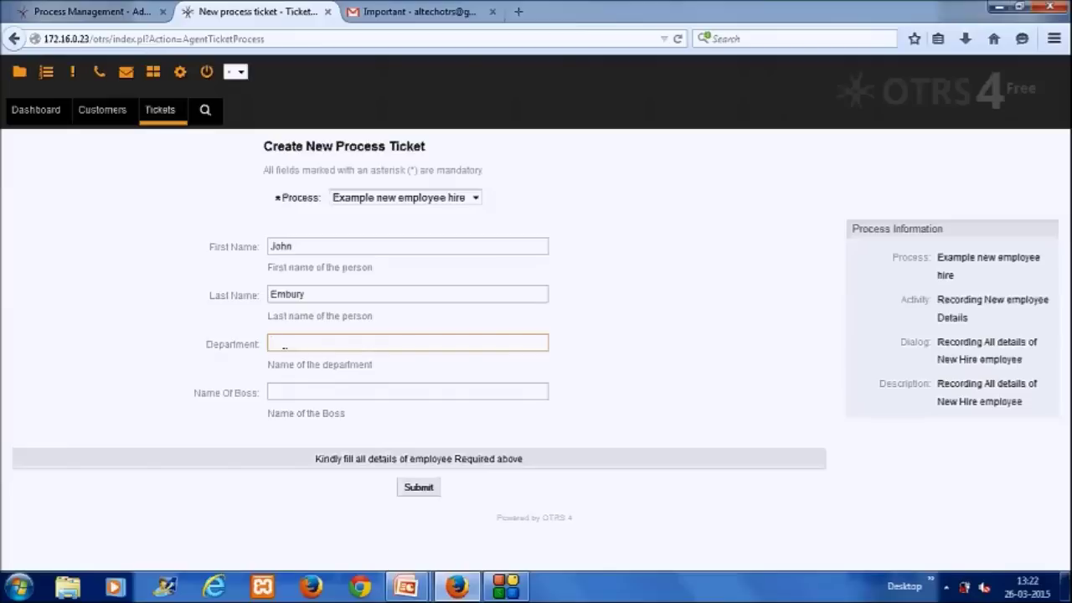
text(Design)
key(Tab)
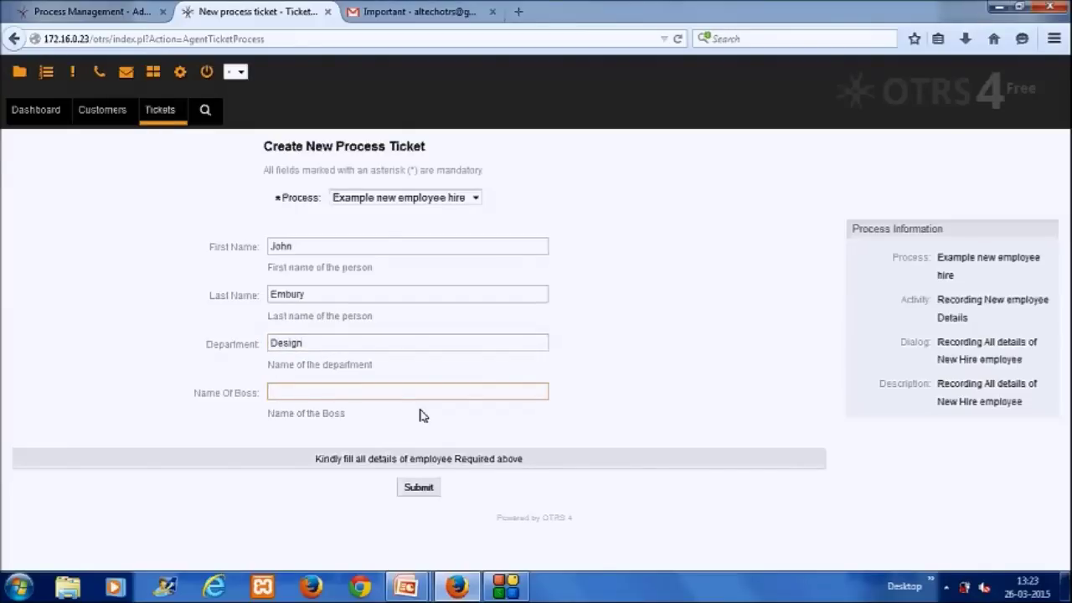
click(424, 489)
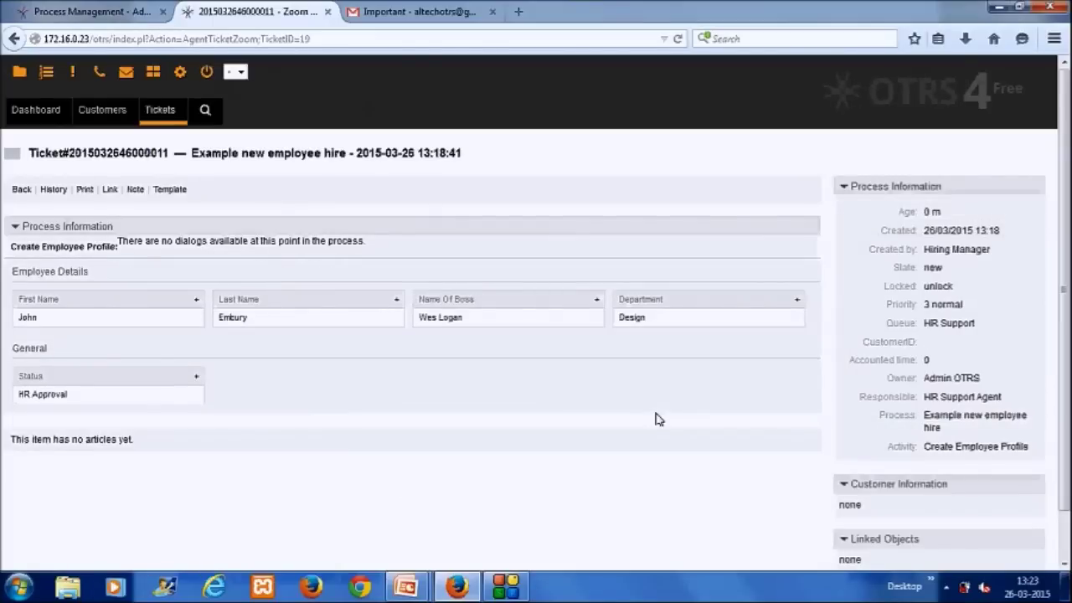
Step: Switch to the Gmail tab showing the HR notification email
click(422, 22)
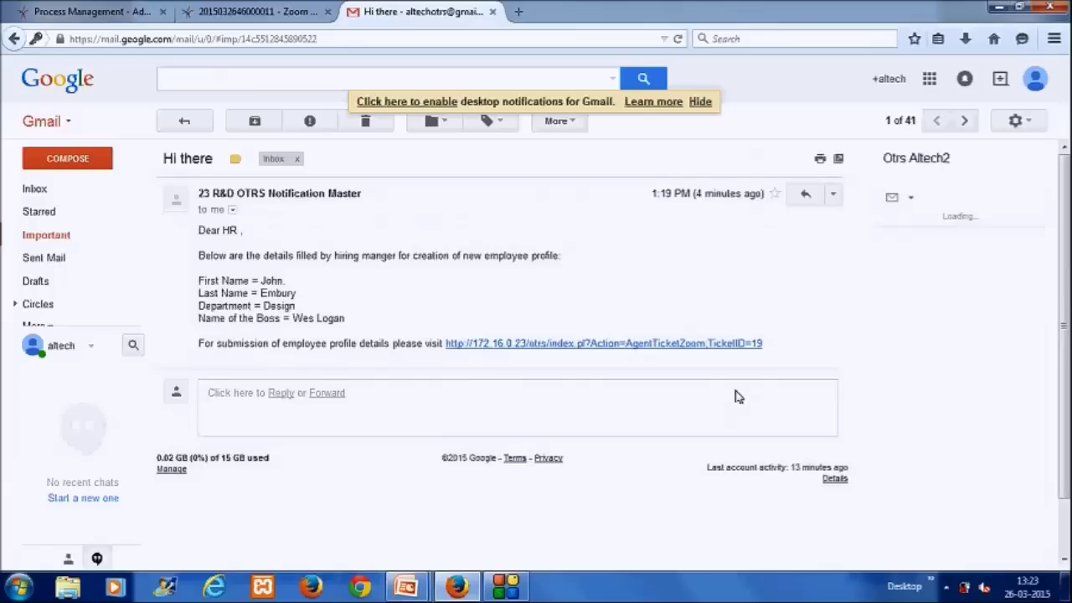
Step: Follow the ticket link in the HR notification email back to the OTRS new-hire ticket
click(486, 346)
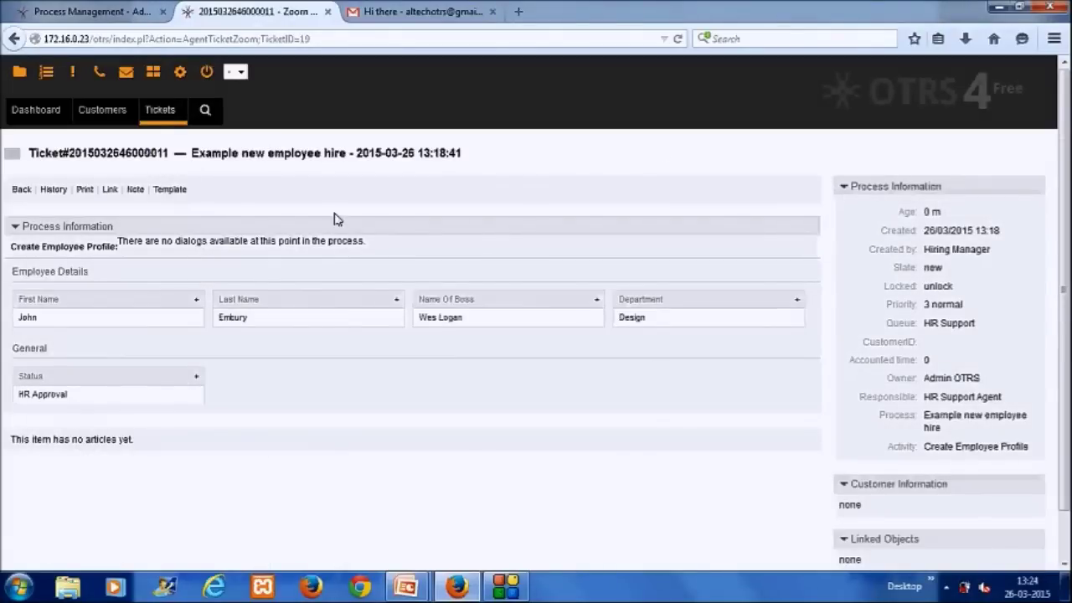
Step: Log out, sign in as the hr agent, and open the new-hire ticket from New Tickets
click(208, 73)
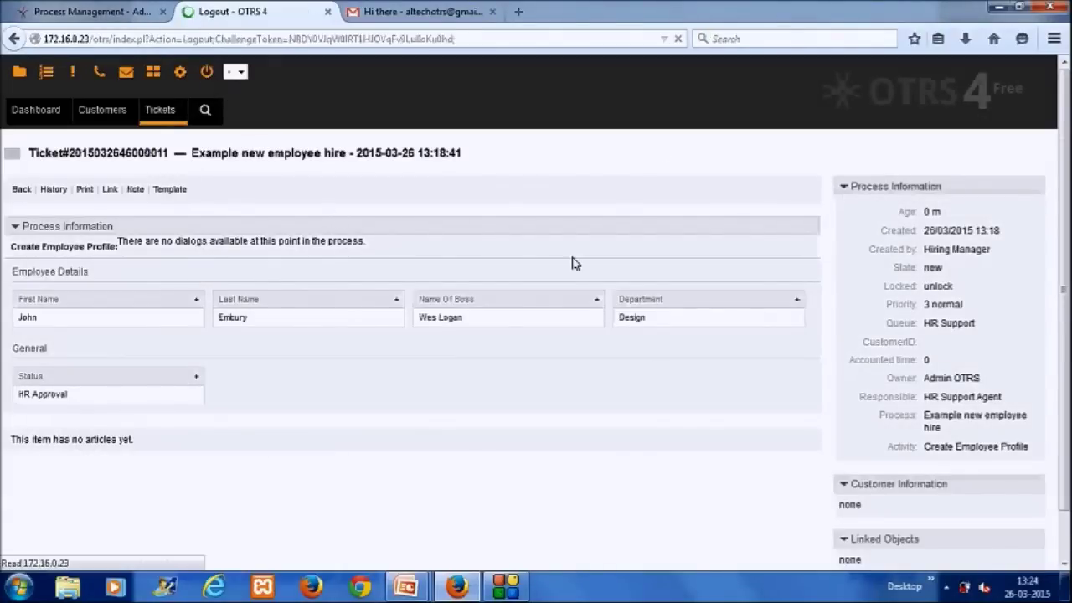
key(Tab)
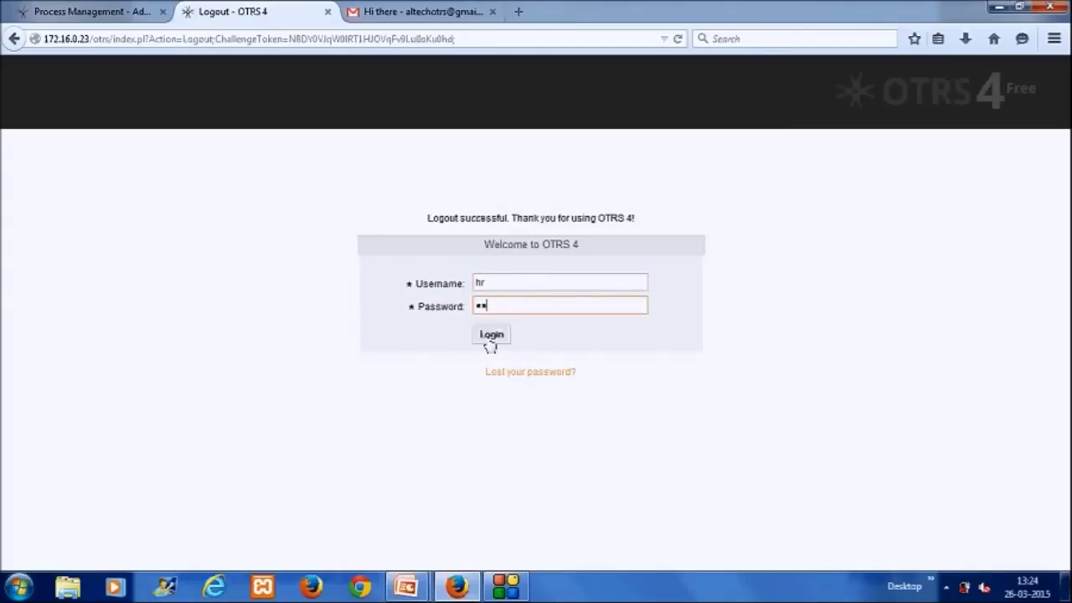
click(492, 334)
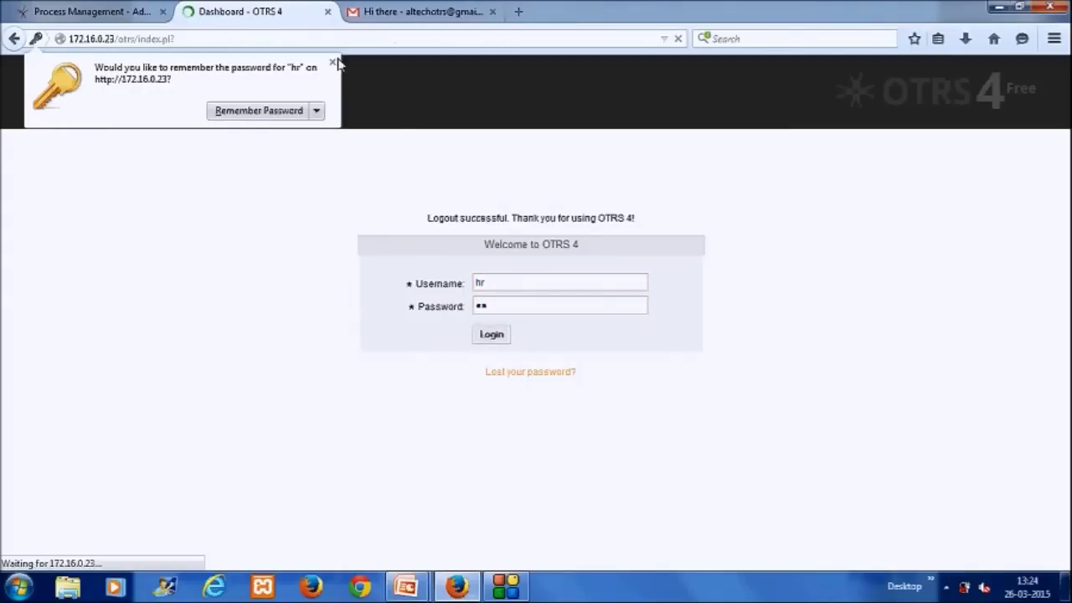
click(333, 62)
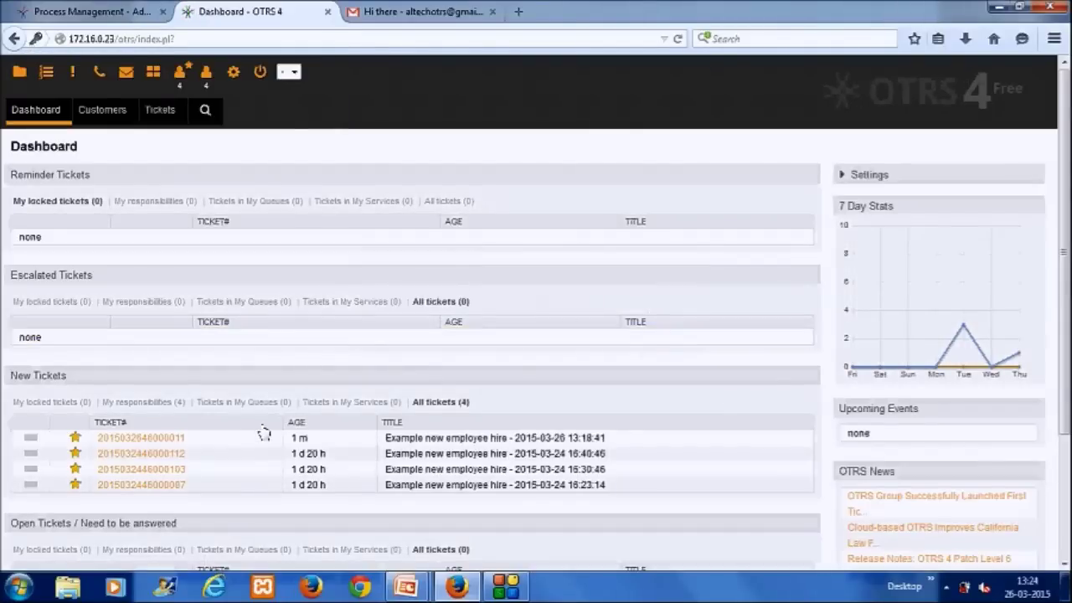
click(181, 439)
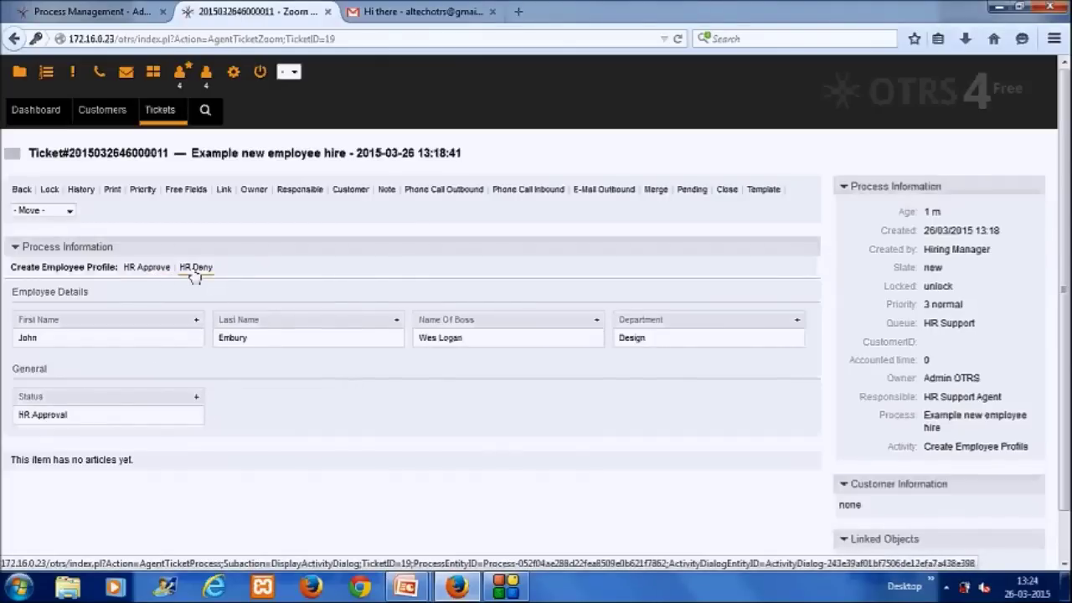
Step: Complete HR Approve with the new employee's ID and bank account details, and submit
click(147, 267)
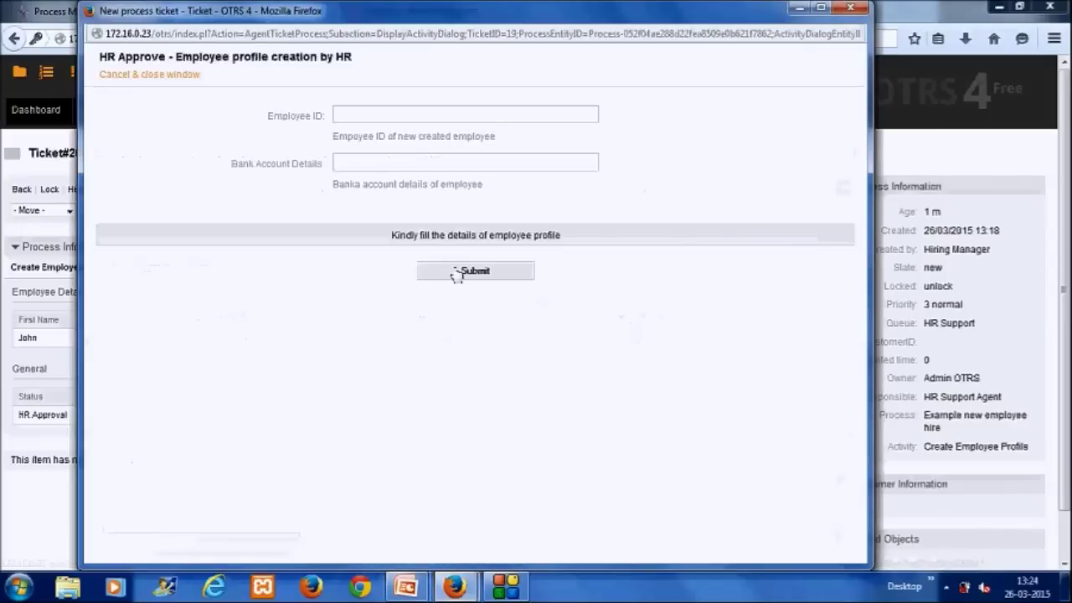
click(400, 120)
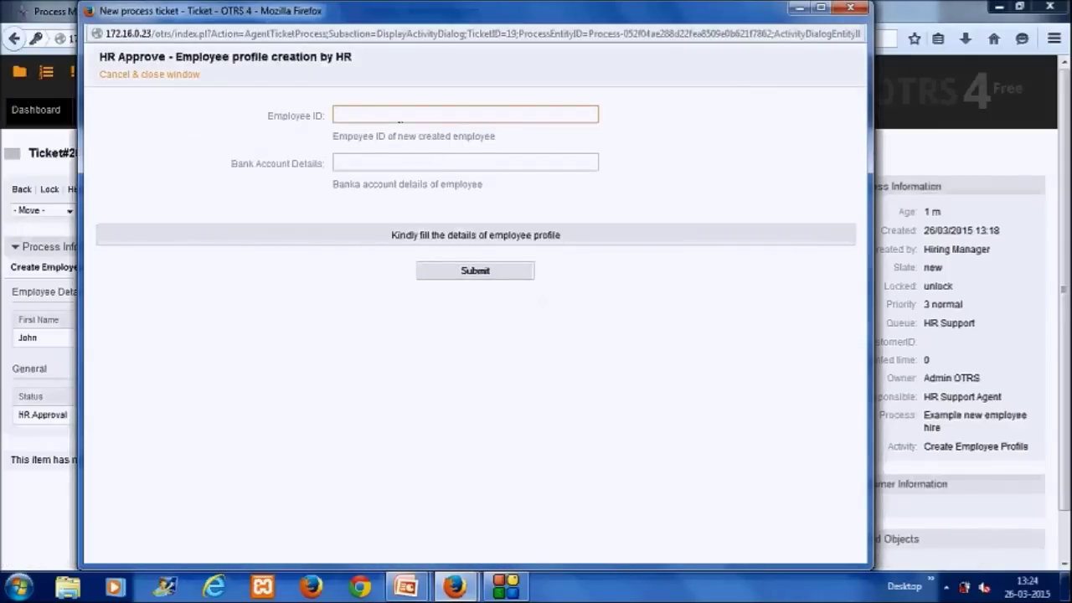
text(ED1234)
click(372, 164)
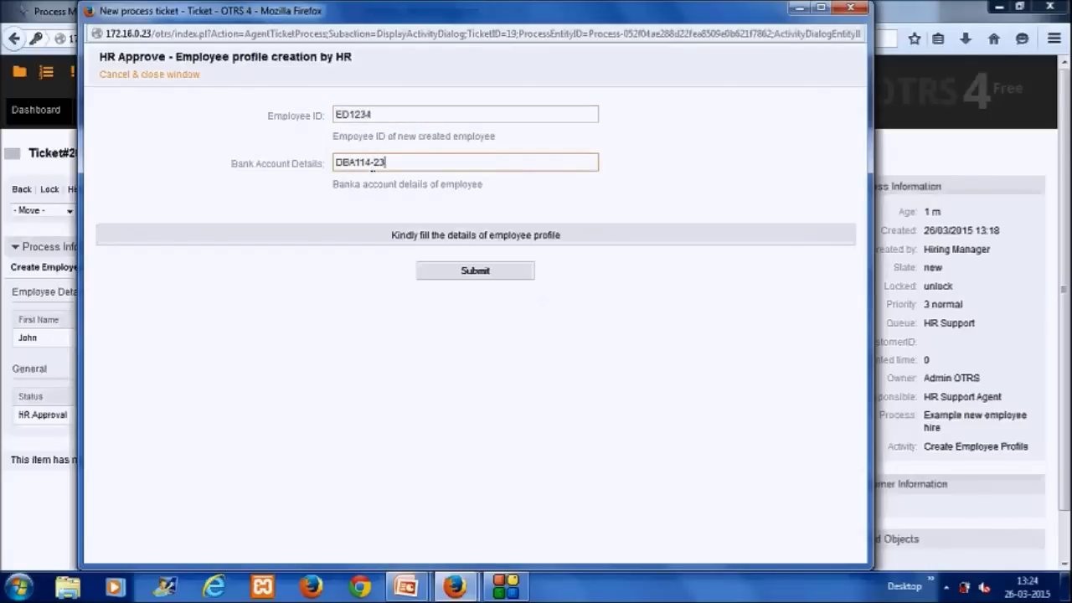
click(513, 271)
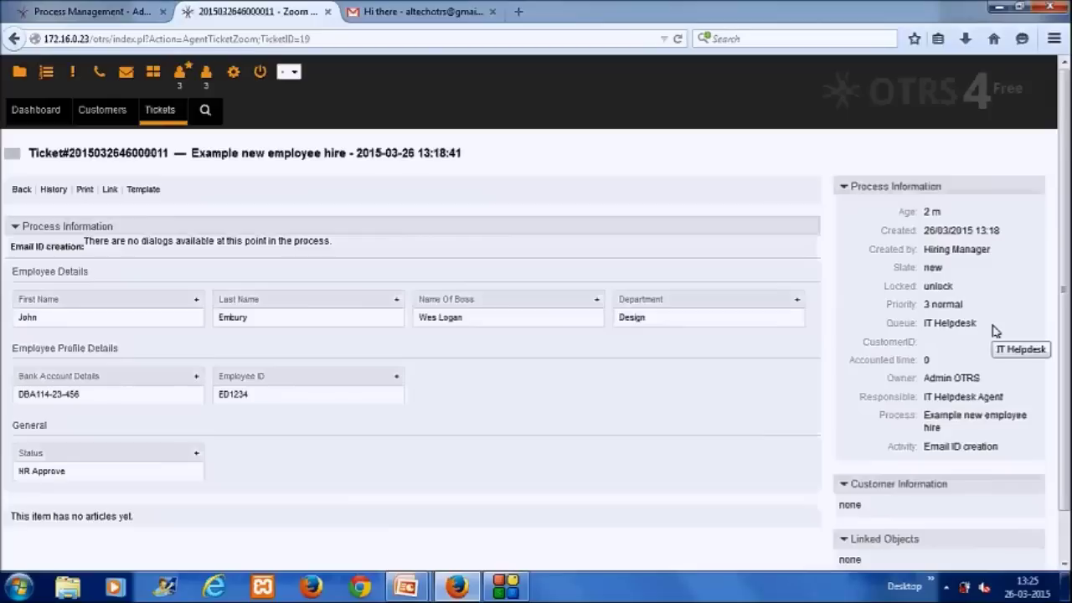
Step: Log out of OTRS and read the Gmail notification asking IT to create the email ID for ticket 19
click(259, 73)
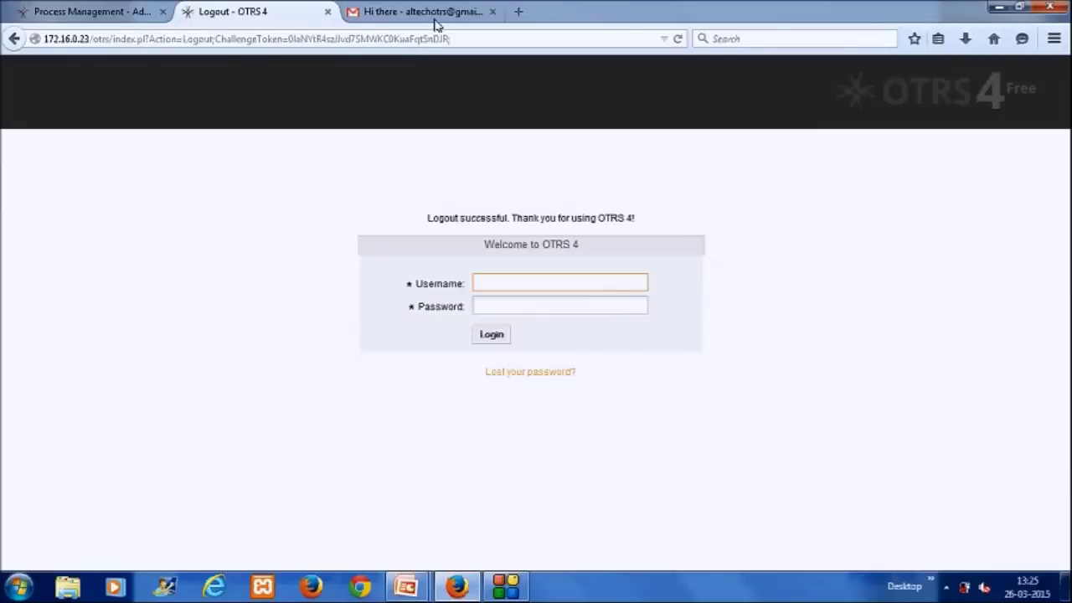
click(436, 14)
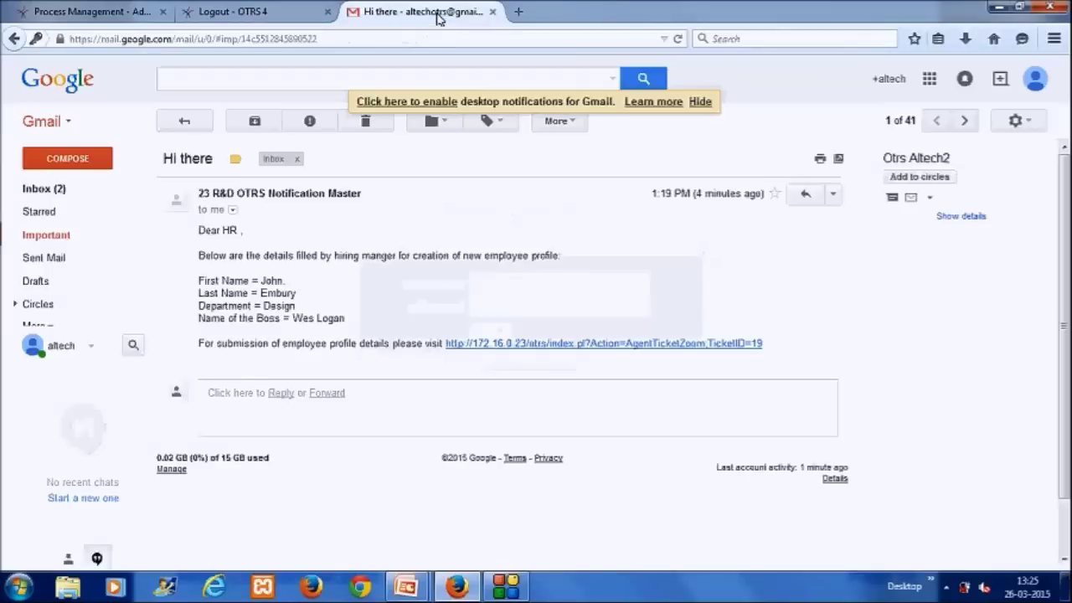
click(58, 189)
click(46, 189)
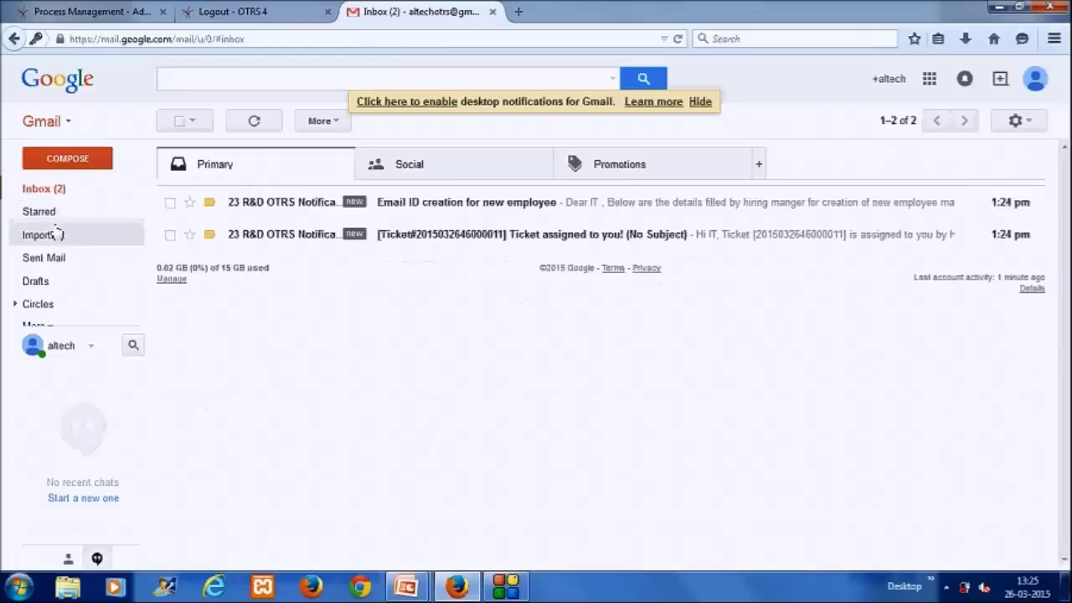
click(435, 204)
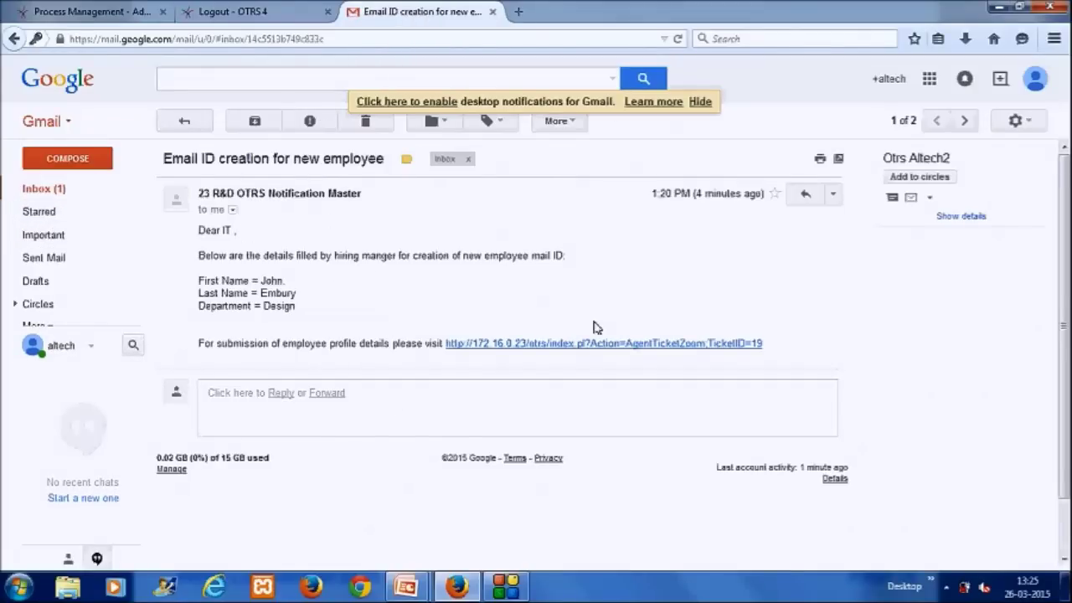
drag(236, 230, 198, 230)
click(402, 290)
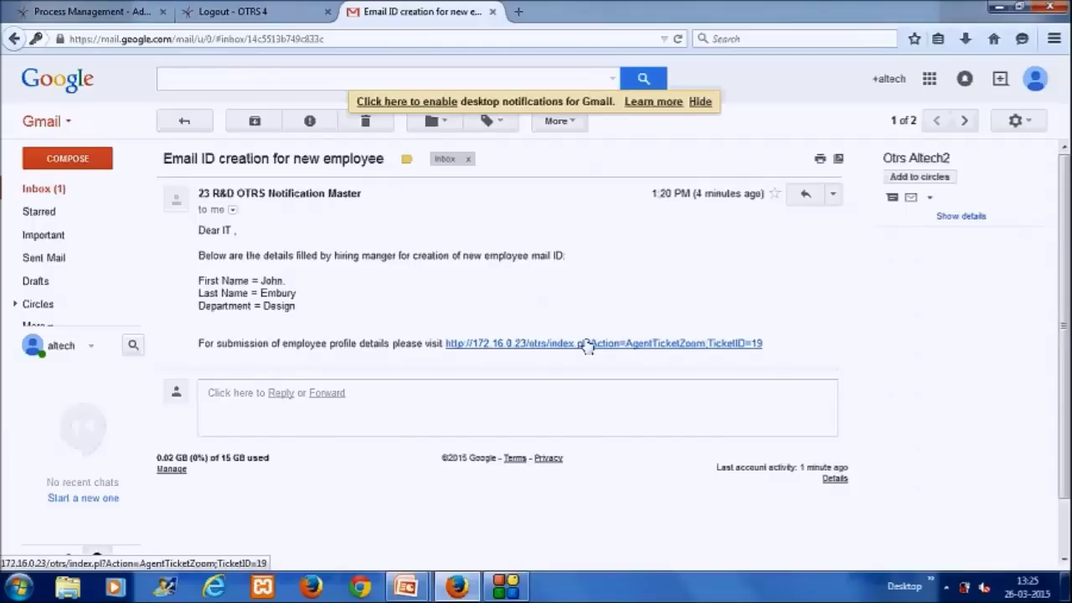
Step: Log in to OTRS as the 'it' agent and open the new-hire ticket from New Tickets
click(296, 17)
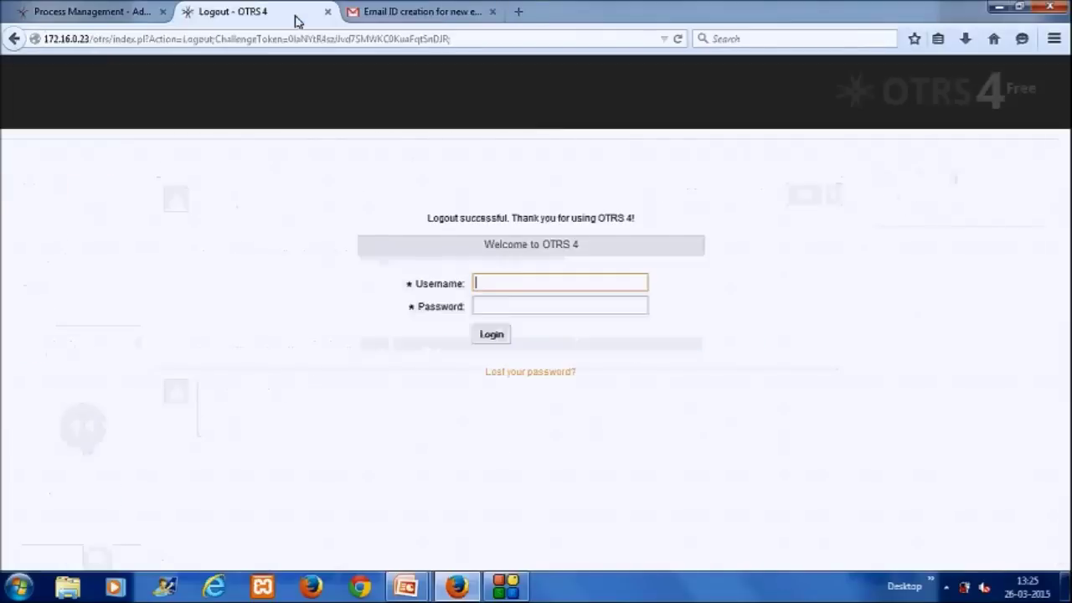
key(Tab)
key(Return)
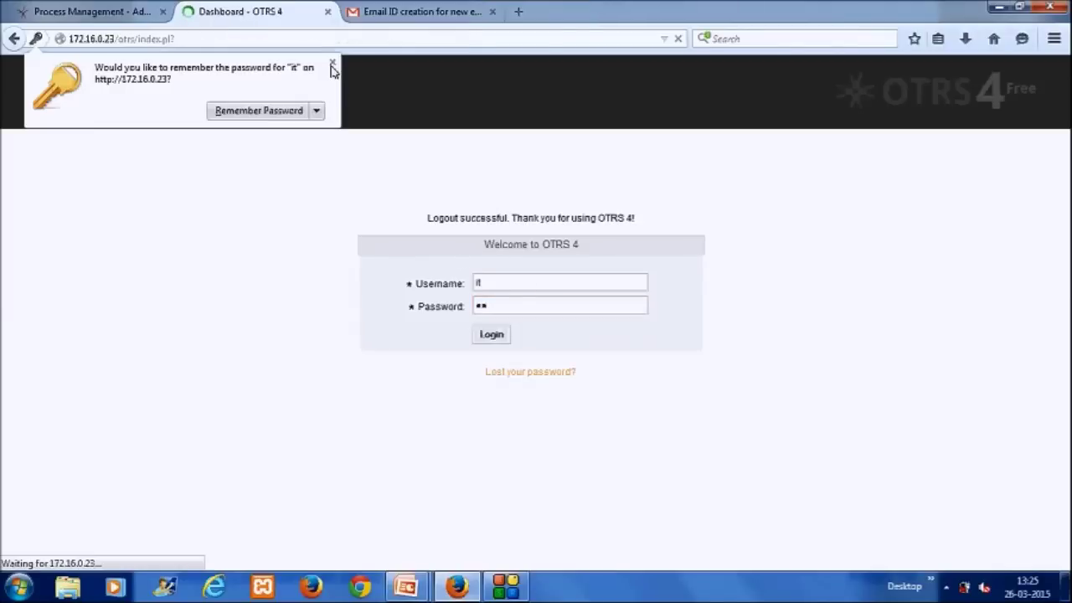
click(333, 65)
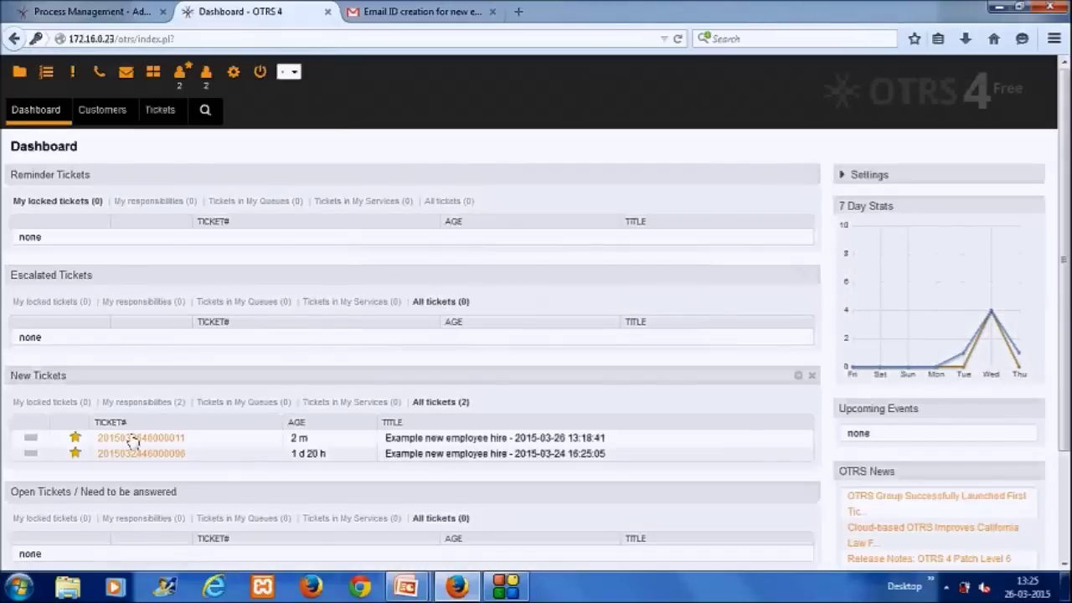
click(126, 439)
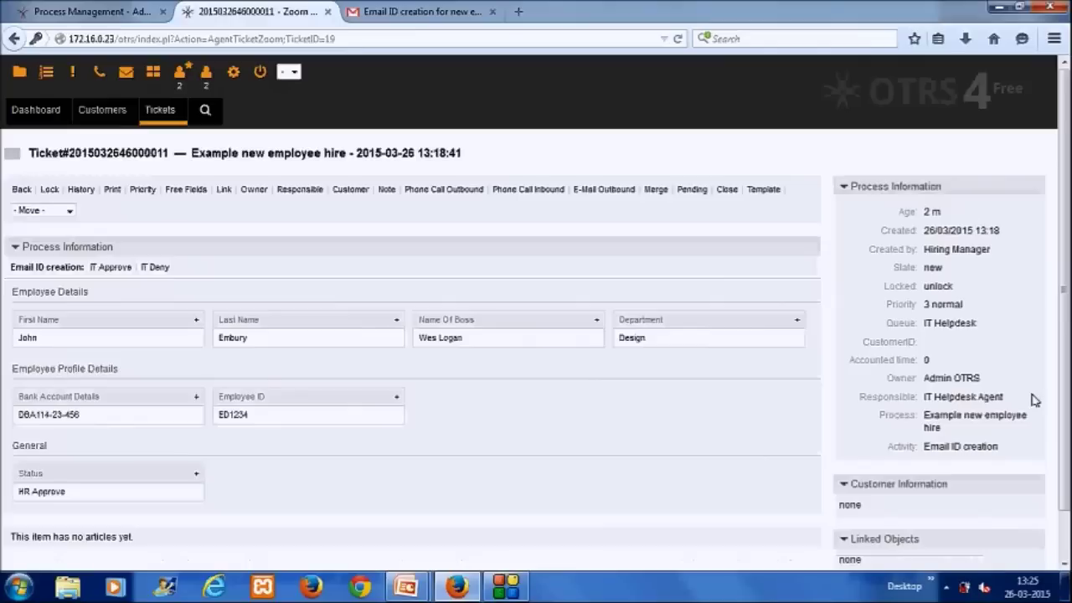
scroll(930, 319, down, 1)
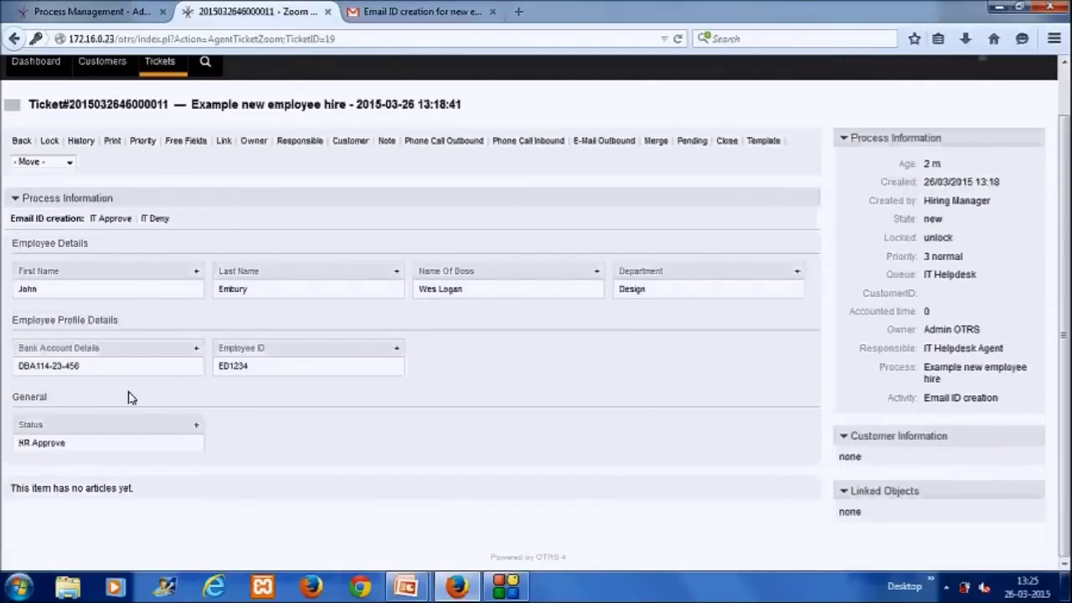
Step: Complete IT Approve with the new employee's email ID and mail password, and confirm submission
click(110, 218)
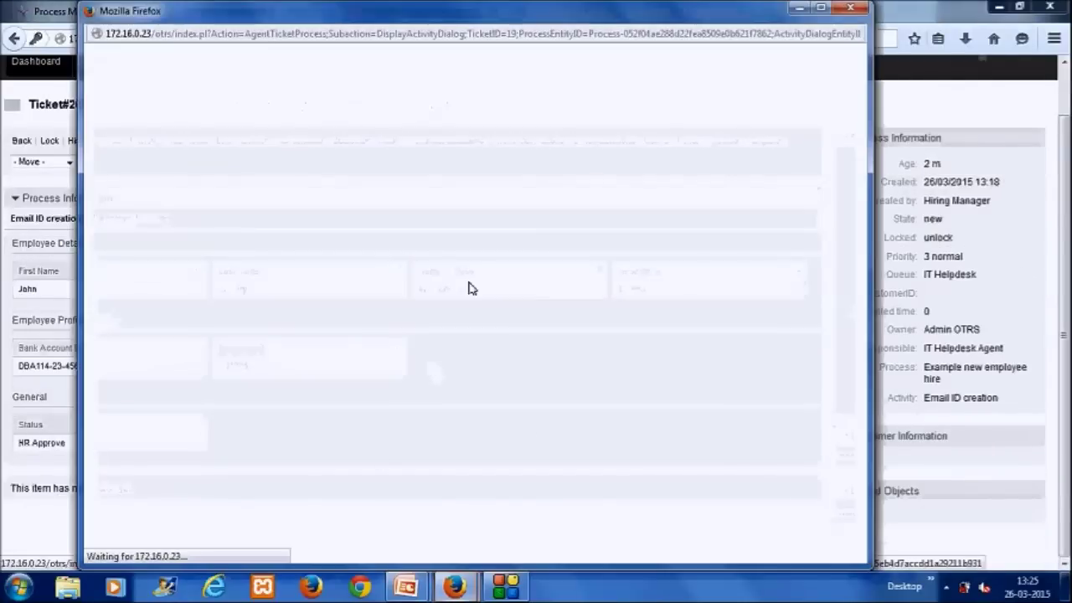
click(456, 121)
key(Tab)
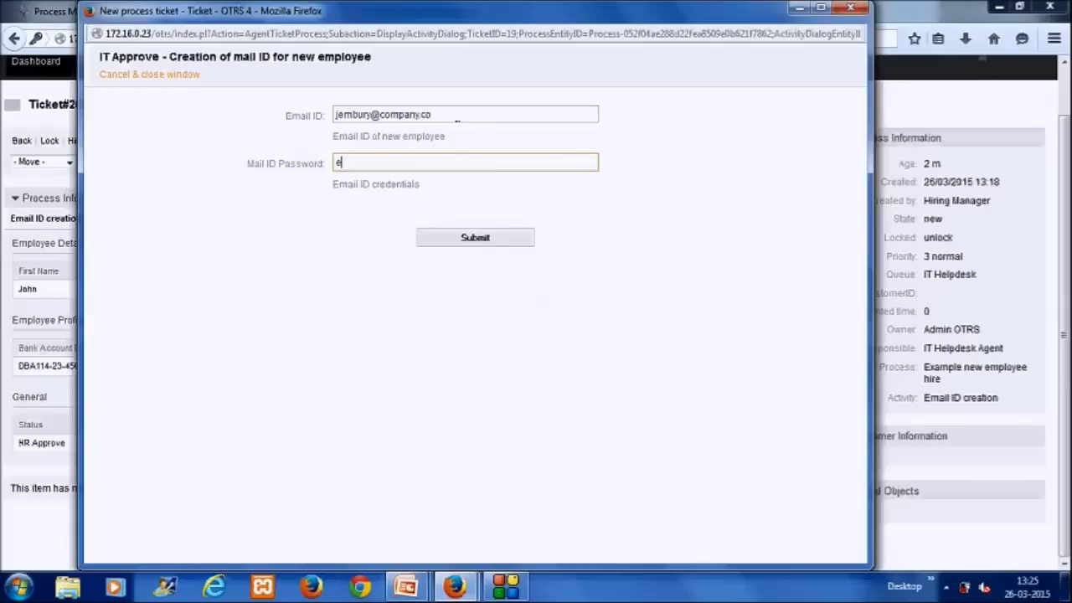
key(BackSpace)
key(BackSpace)
key(BackSpace)
click(502, 245)
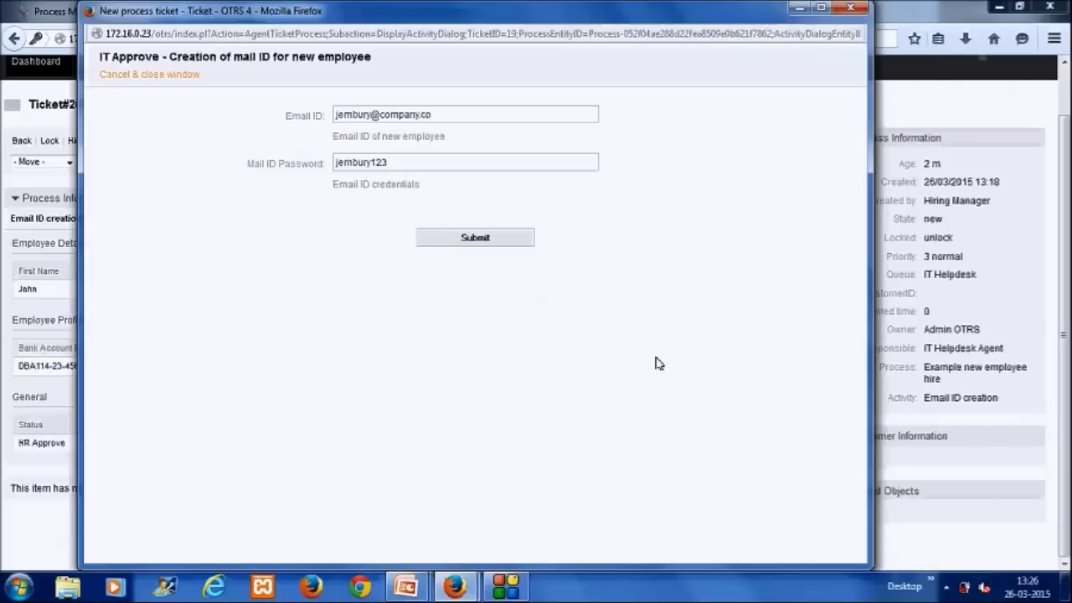
click(496, 243)
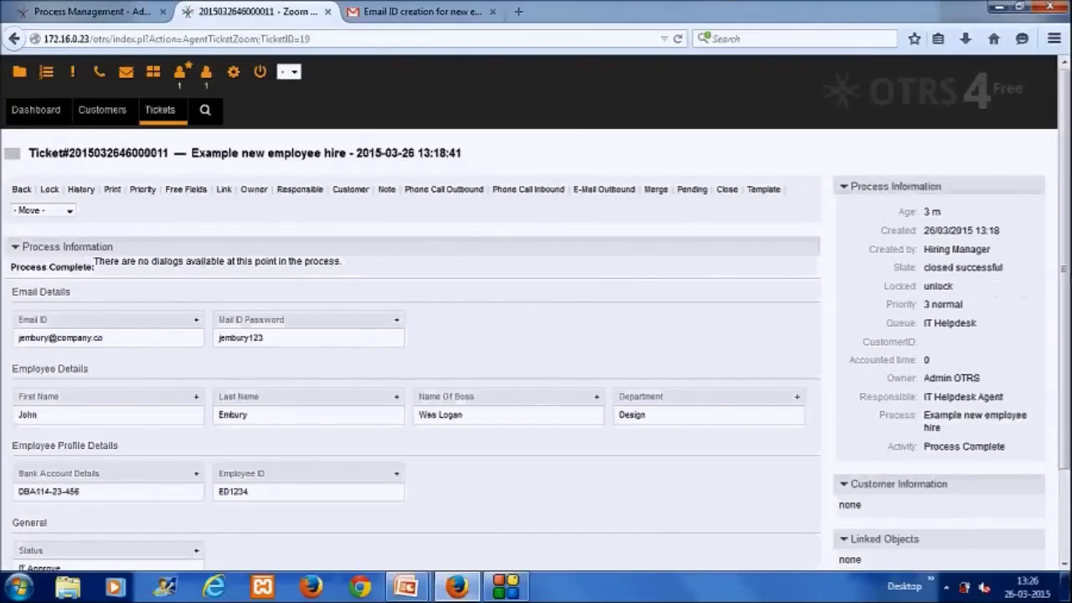
Step: Check the ticket shows Process Complete, then advance the PowerPoint show to the THANK YOU slide
scroll(1064, 564, down, 2)
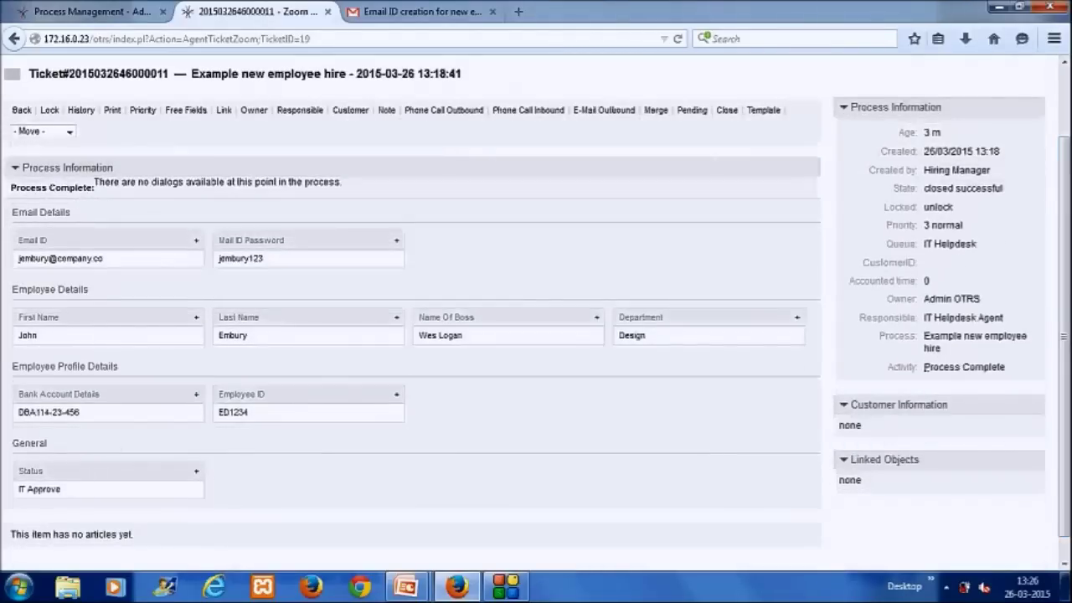
triple_click(996, 365)
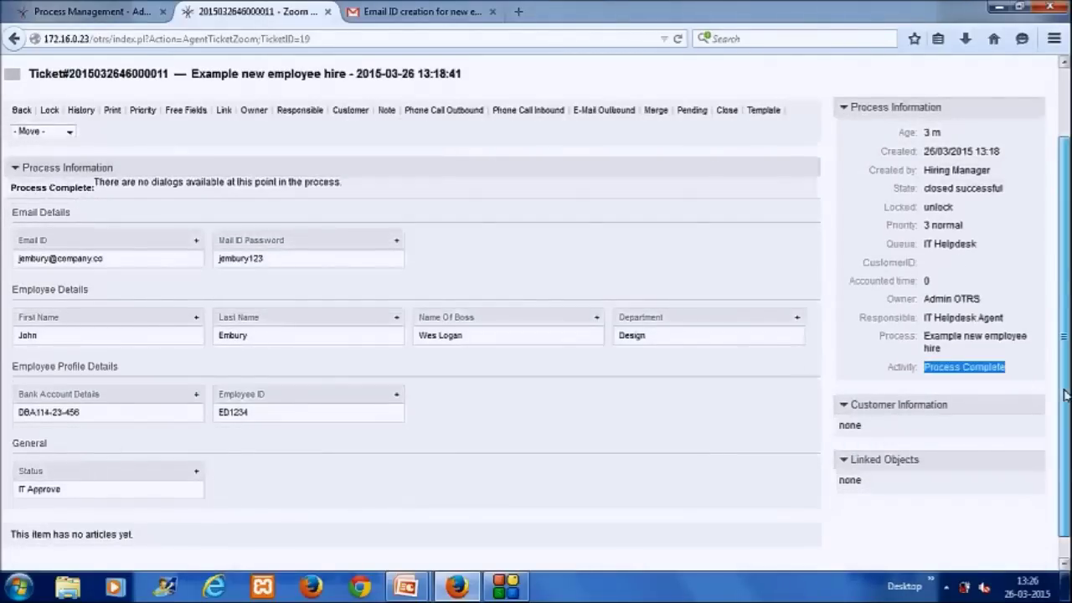
scroll(1062, 335, up, 2)
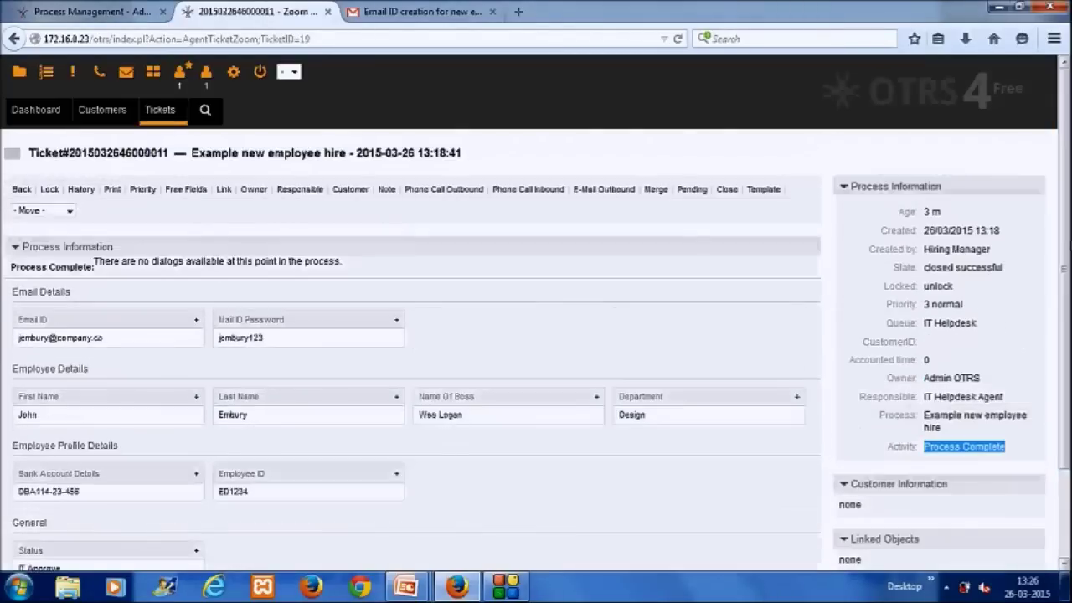
click(407, 587)
click(495, 514)
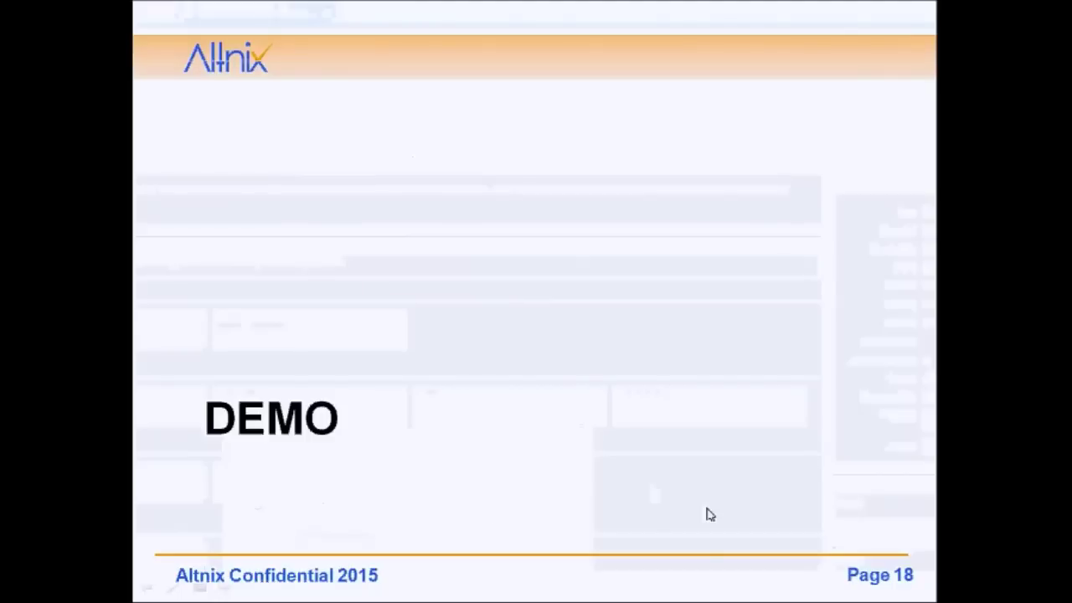
click(709, 514)
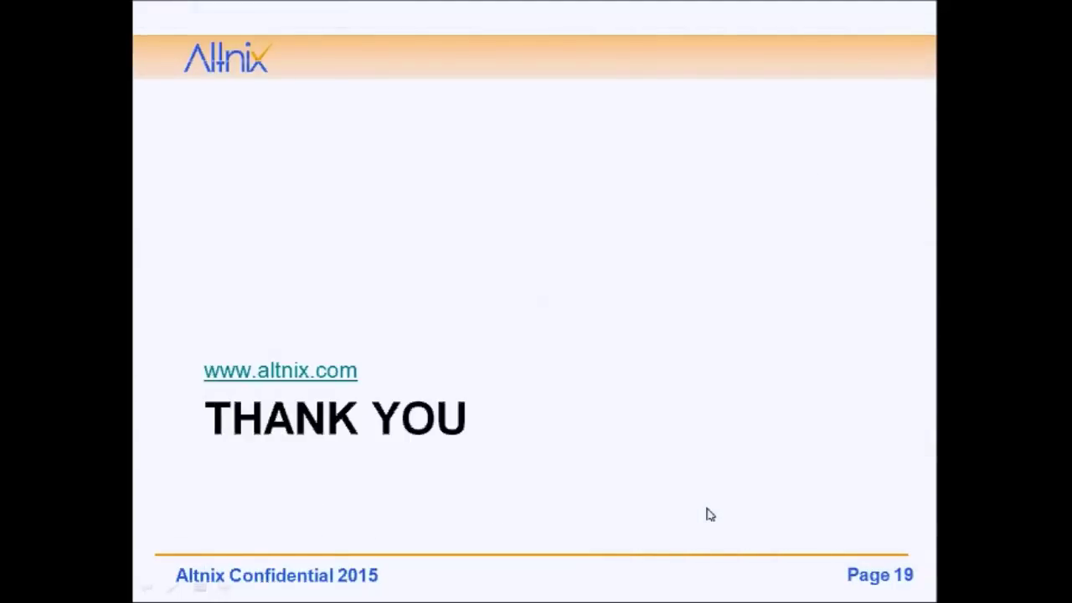